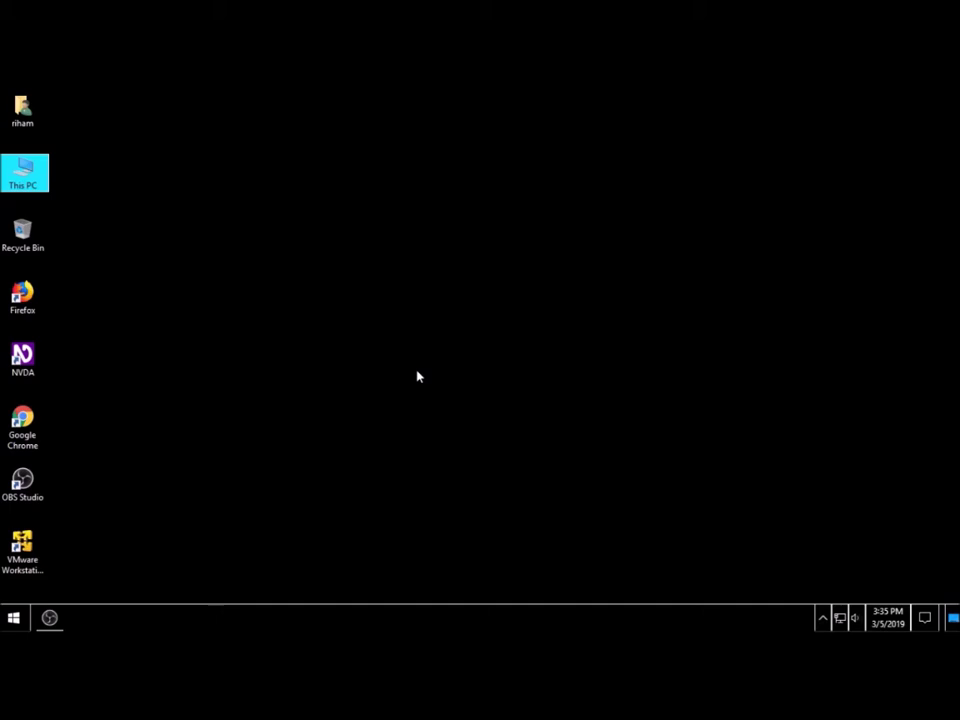
# Step: Open This PC and navigate to data (D:) > softwaeres > utilities
pyautogui.press('Down')
pyautogui.press('Up')
pyautogui.press('Return')
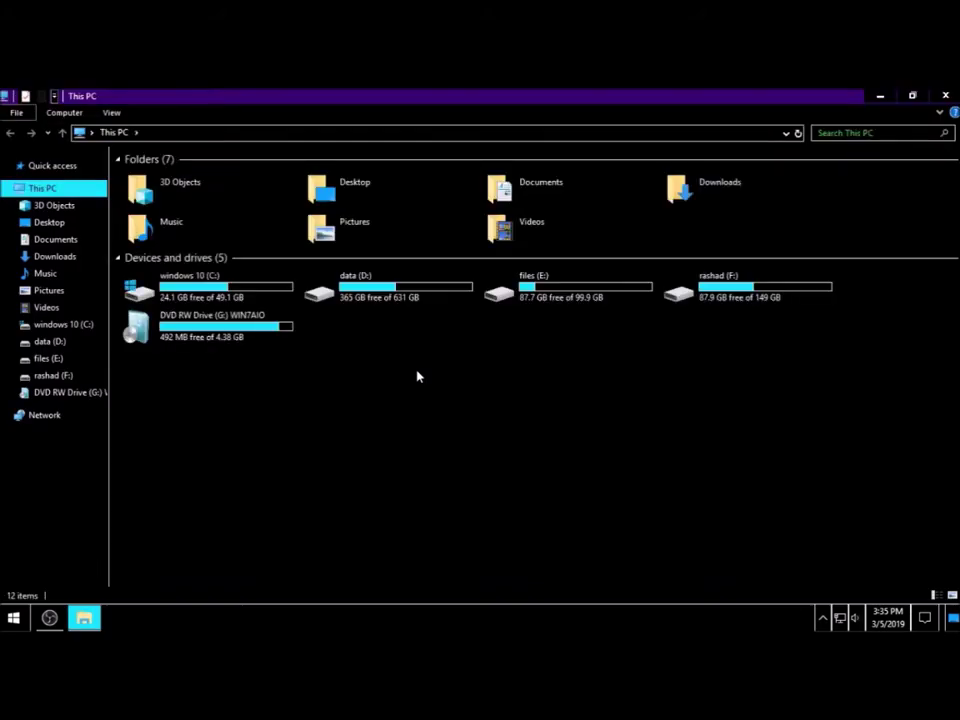
pyautogui.press('Down')
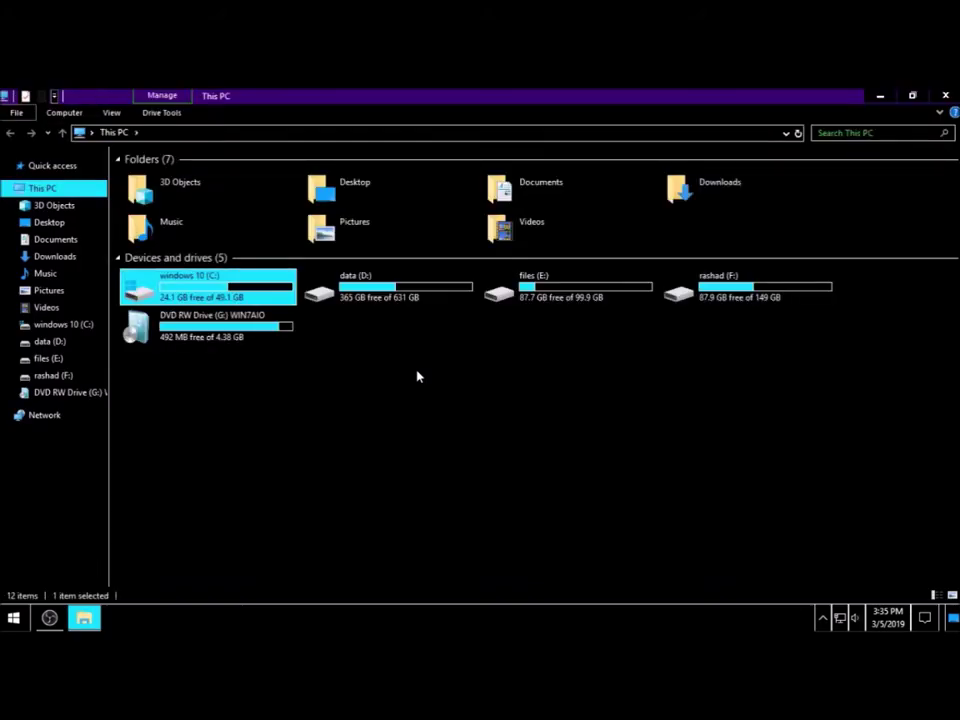
pyautogui.press('Right')
pyautogui.press('Return')
pyautogui.press('s')
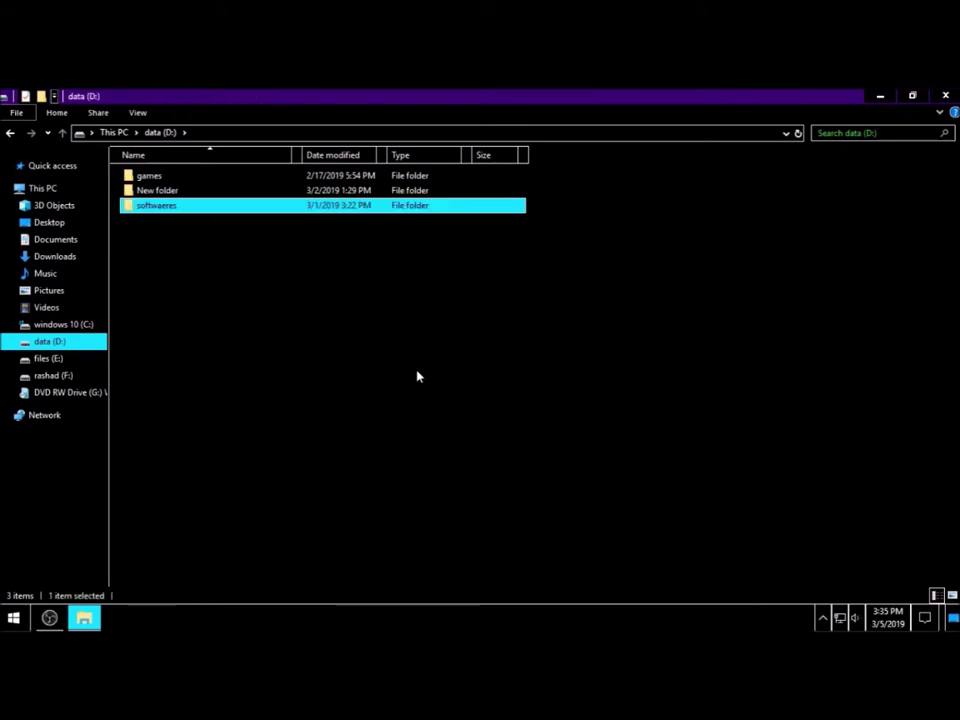
pyautogui.press('Return')
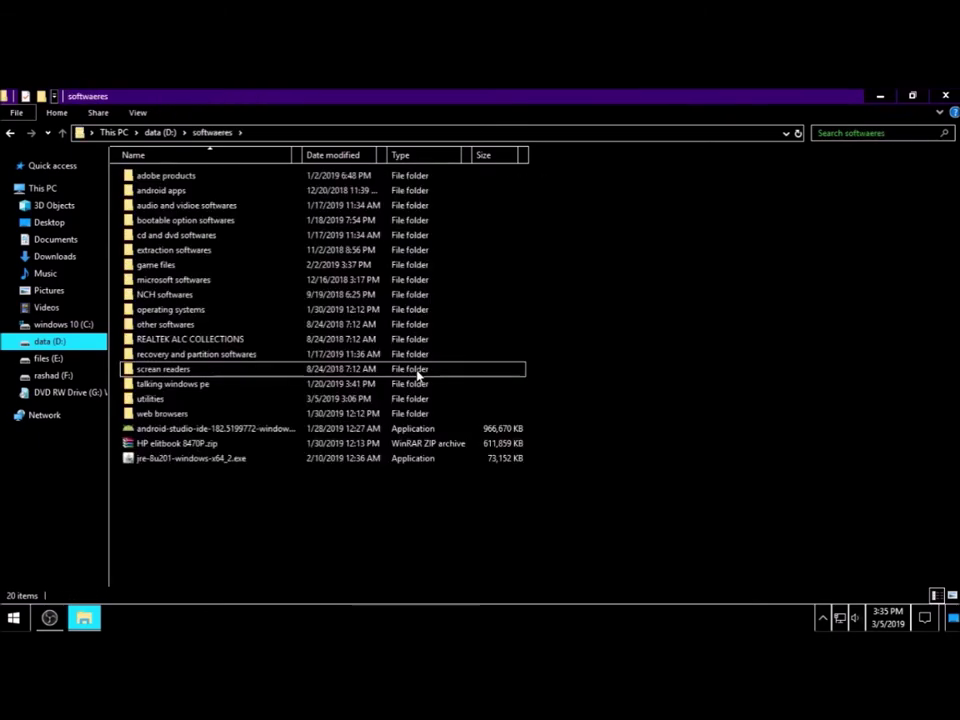
pyautogui.press('u')
pyautogui.press('Return')
# Step: Select the VMware-player installer in the utilities folder and run it
pyautogui.press('v')
pyautogui.press('i')
pyautogui.press('Down')
pyautogui.press('Down')
pyautogui.press('Down')
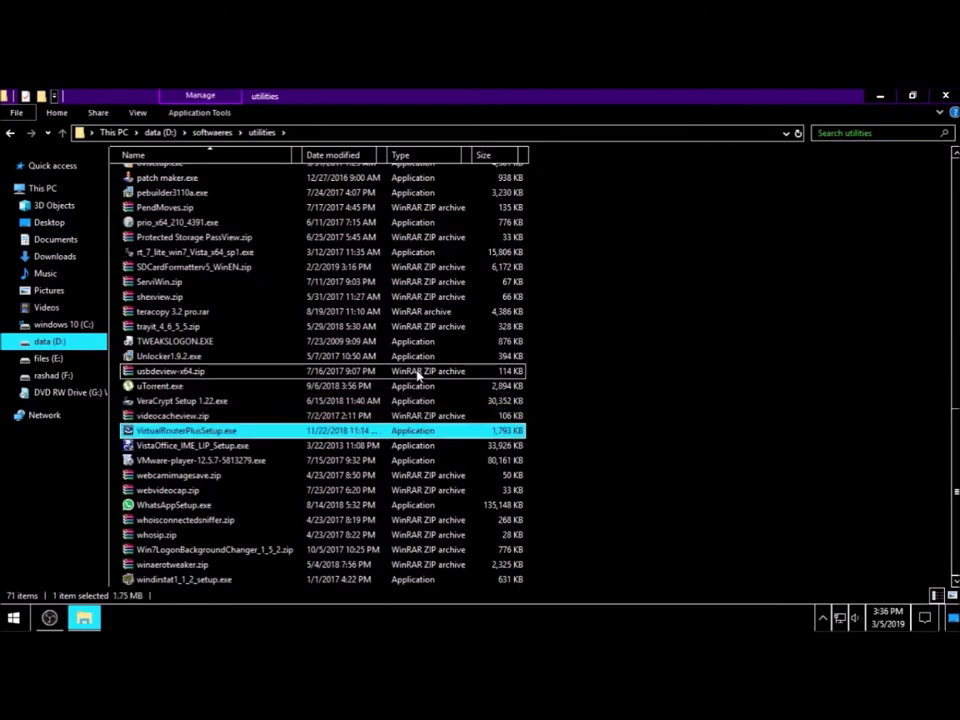
pyautogui.press('Up')
pyautogui.press('Up')
pyautogui.press('Up')
pyautogui.press('Down')
pyautogui.press('Down')
pyautogui.press('Down')
pyautogui.press('Return')
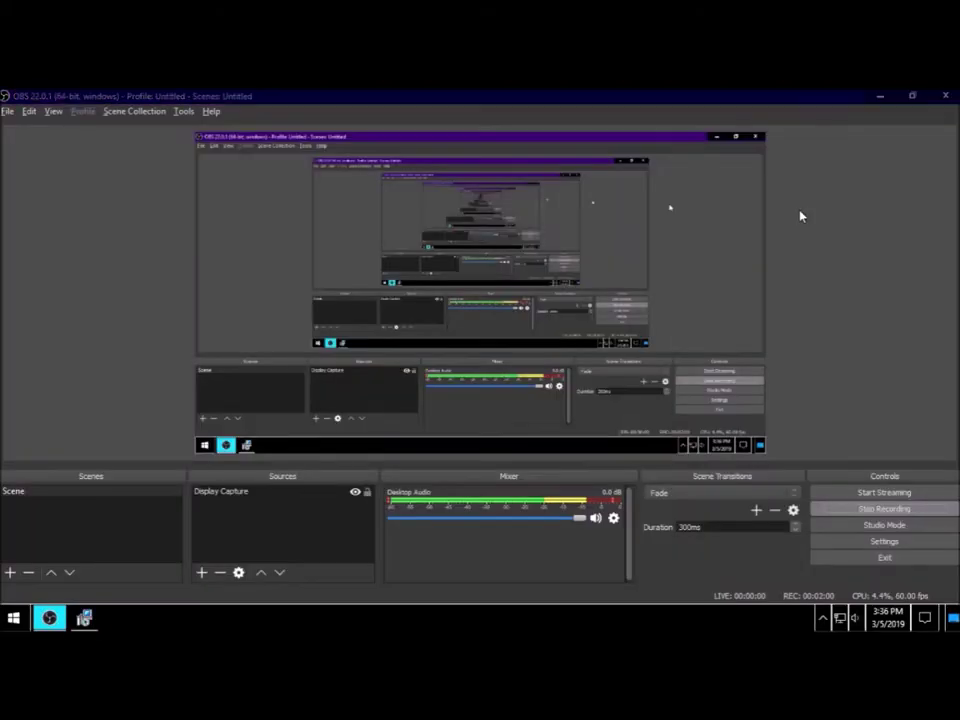
# Step: Advance past the VMware Player Setup welcome page and return to the setup dialog
pyautogui.press('Return')
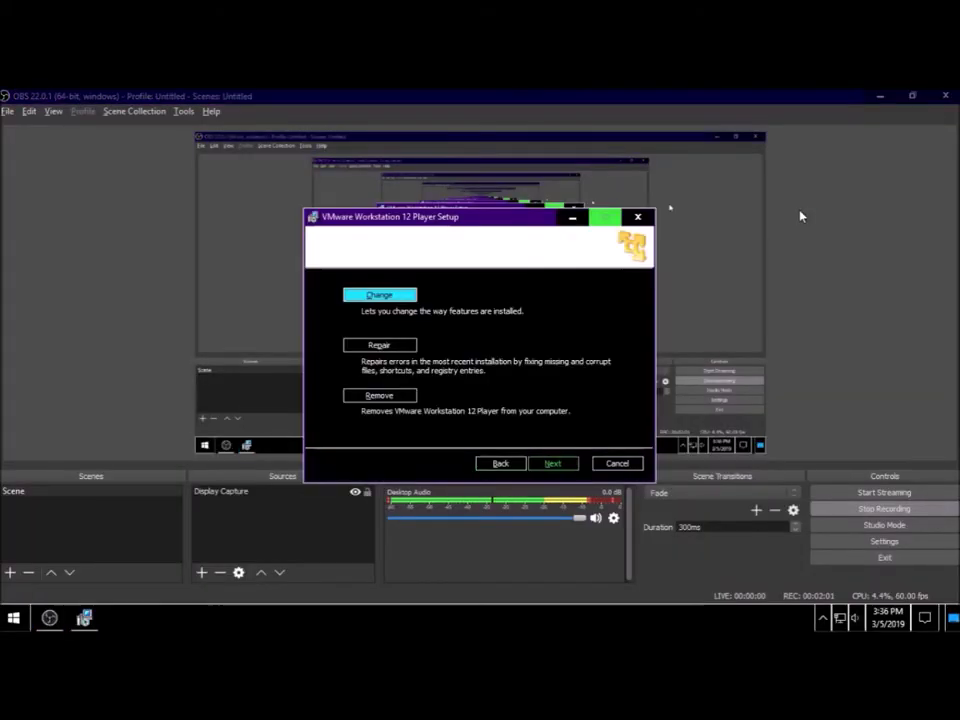
pyautogui.hotkey('alt', 'Tab')
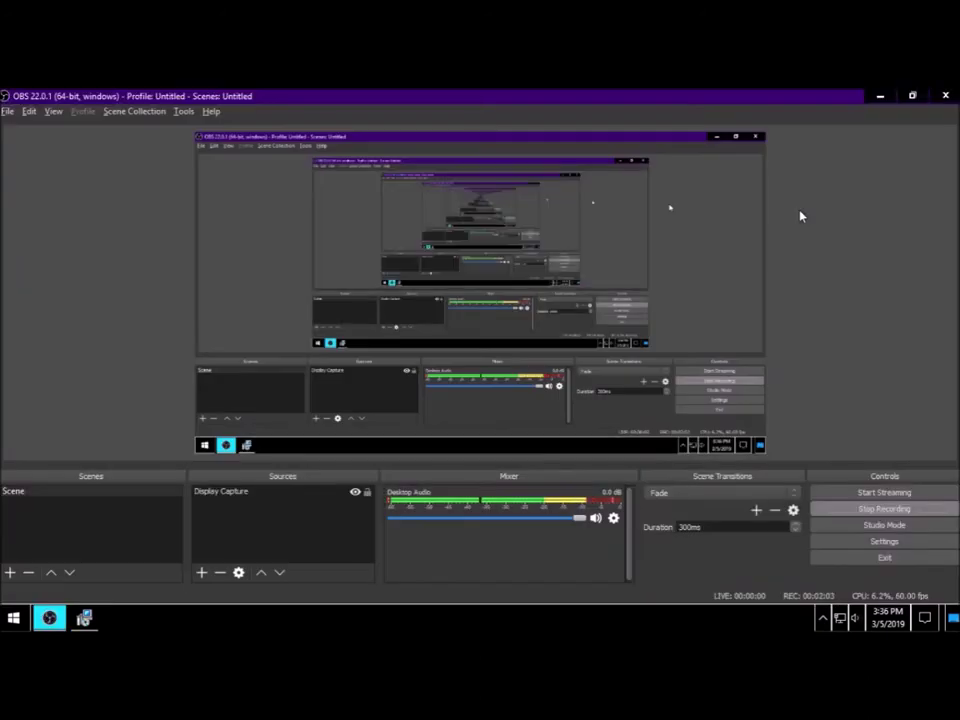
pyautogui.press('super+d')
pyautogui.hotkey('alt', 'Tab')
# Step: Choose Repair over Change and Remove to reach the repair confirmation page
pyautogui.press('Tab')
pyautogui.hotkey('shift', 'Tab')
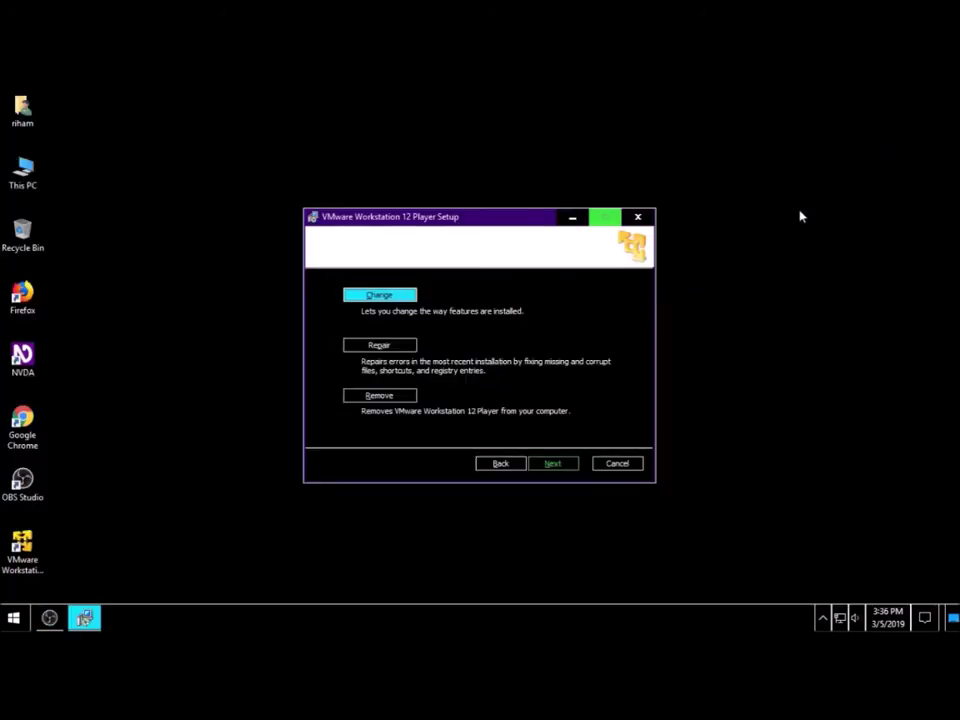
pyautogui.press('Tab')
pyautogui.press('Tab')
pyautogui.hotkey('shift', 'Tab')
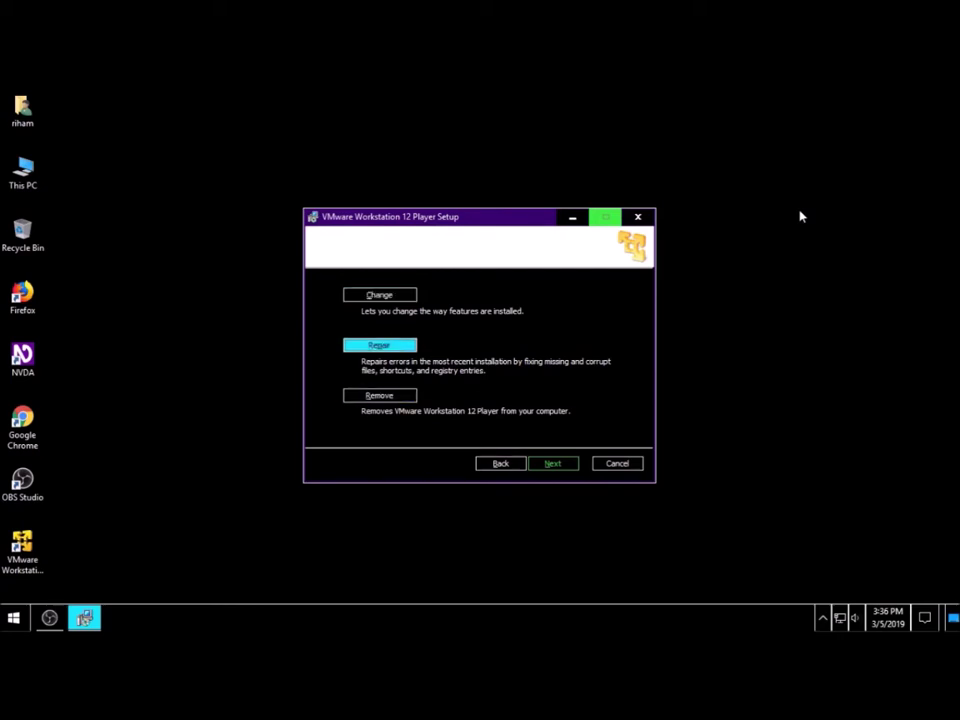
pyautogui.press('Return')
pyautogui.press('Tab')
pyautogui.hotkey('shift', 'Tab')
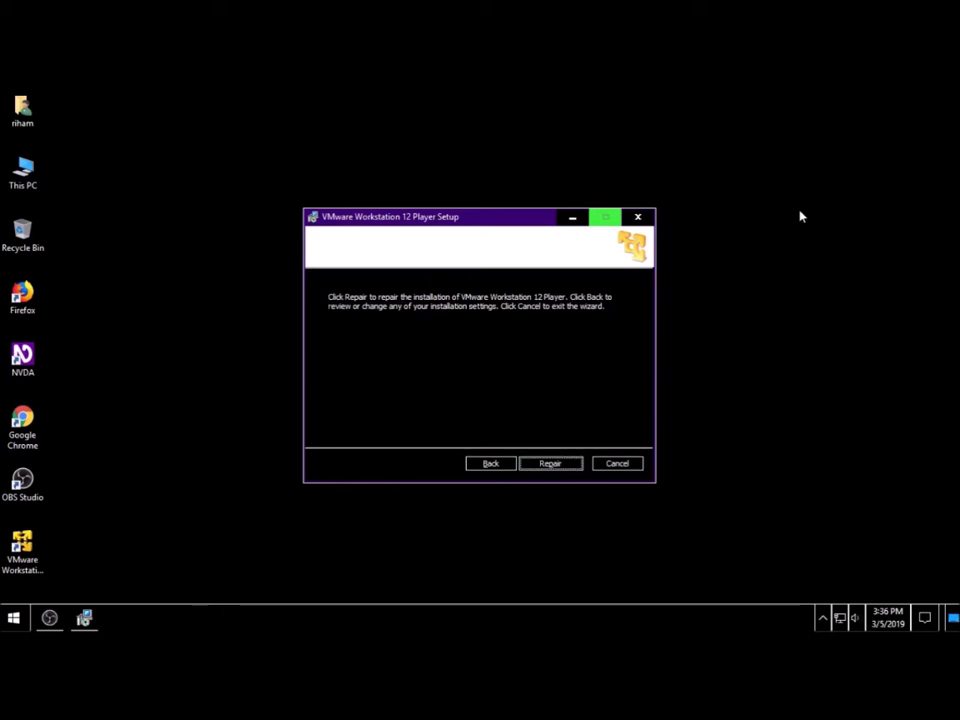
# Step: Start the repair, wait for the progress bar to complete, then finish the wizard
pyautogui.press('Return')
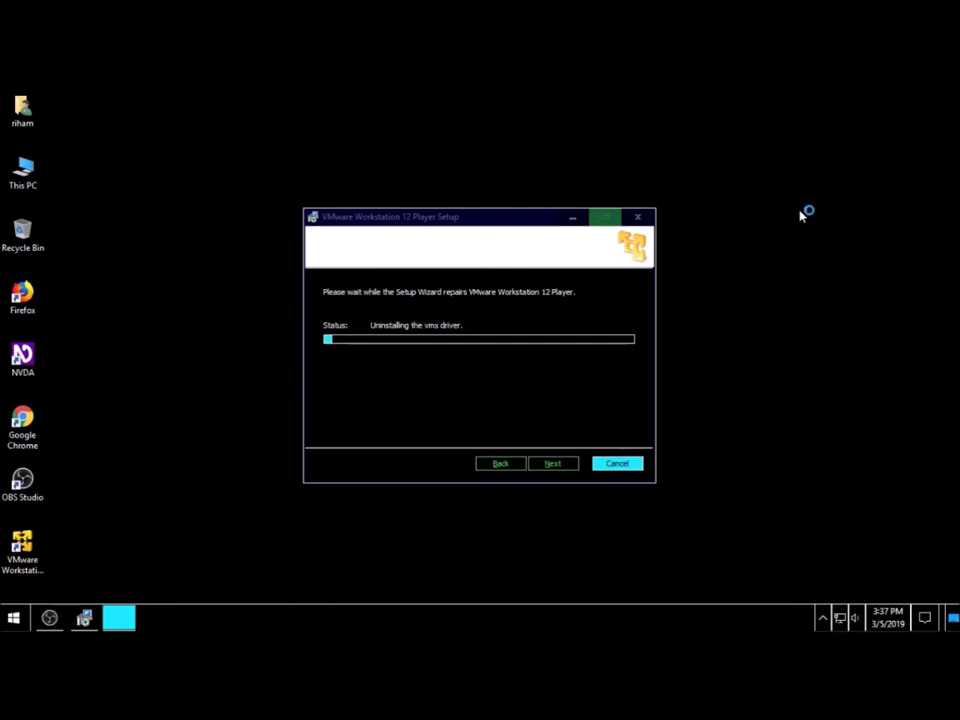
pyautogui.press('super')
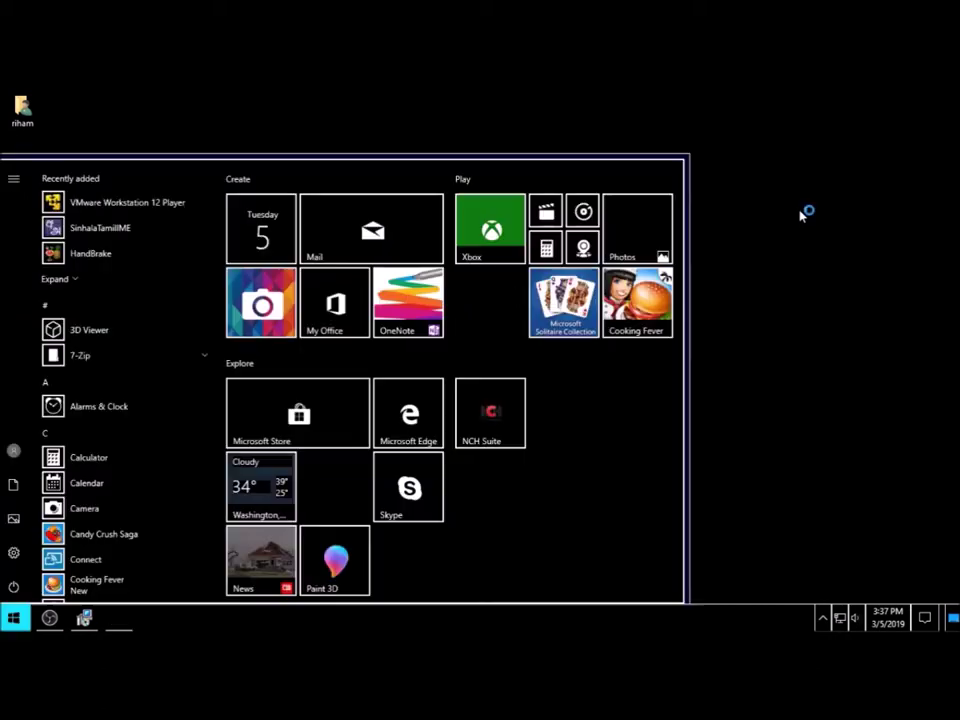
pyautogui.hotkey('alt', 'Tab')
pyautogui.hotkey('alt', 'Tab')
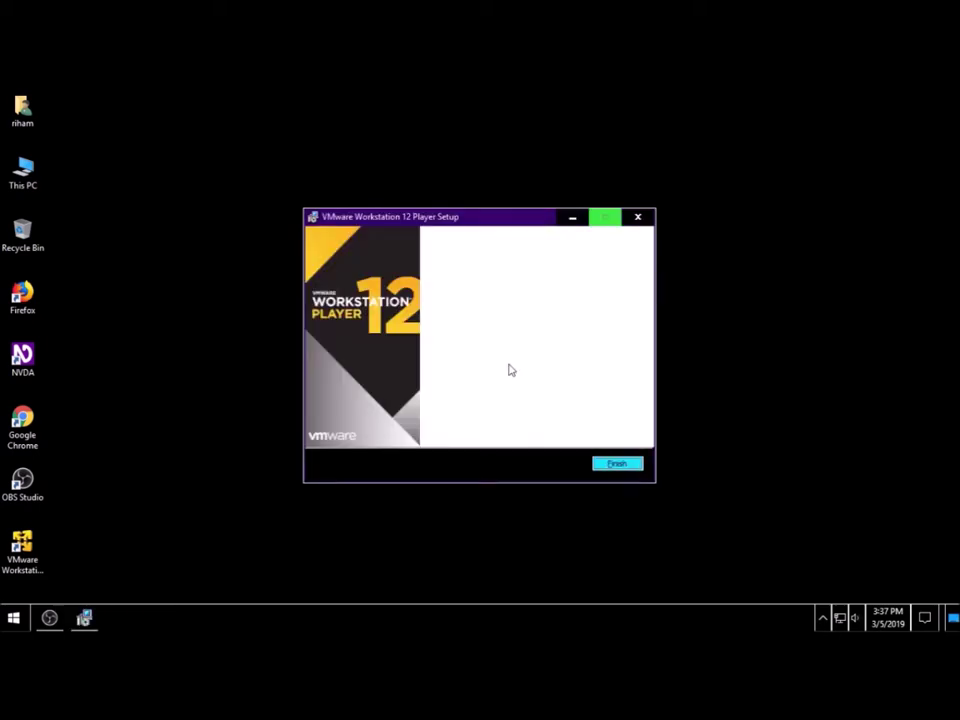
pyautogui.press('Return')
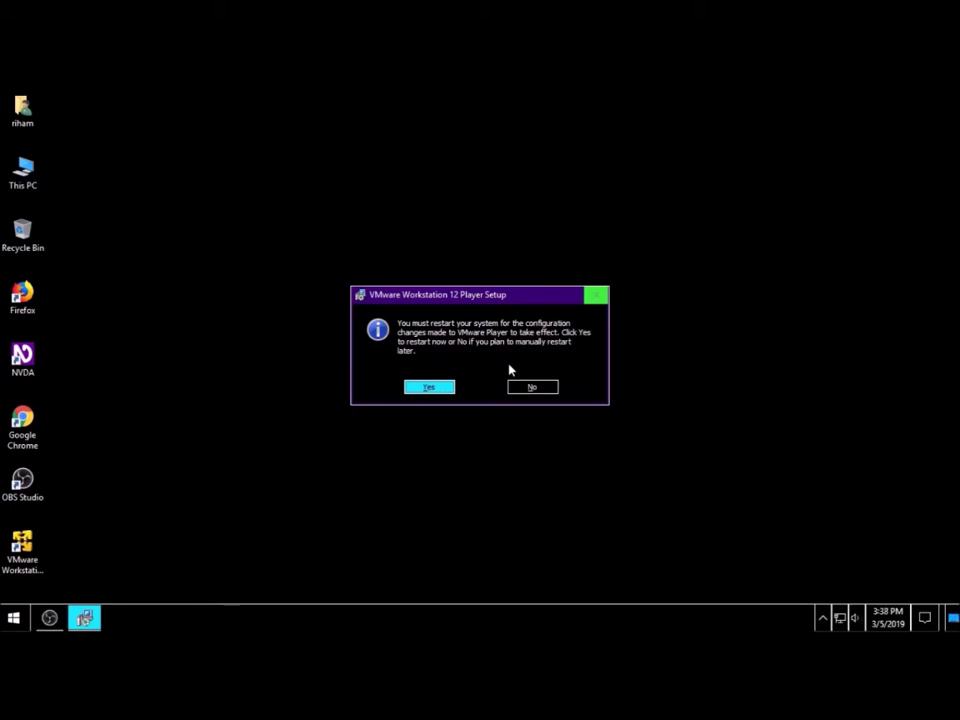
# Step: Decline the prompt to restart the computer now
pyautogui.press('Tab')
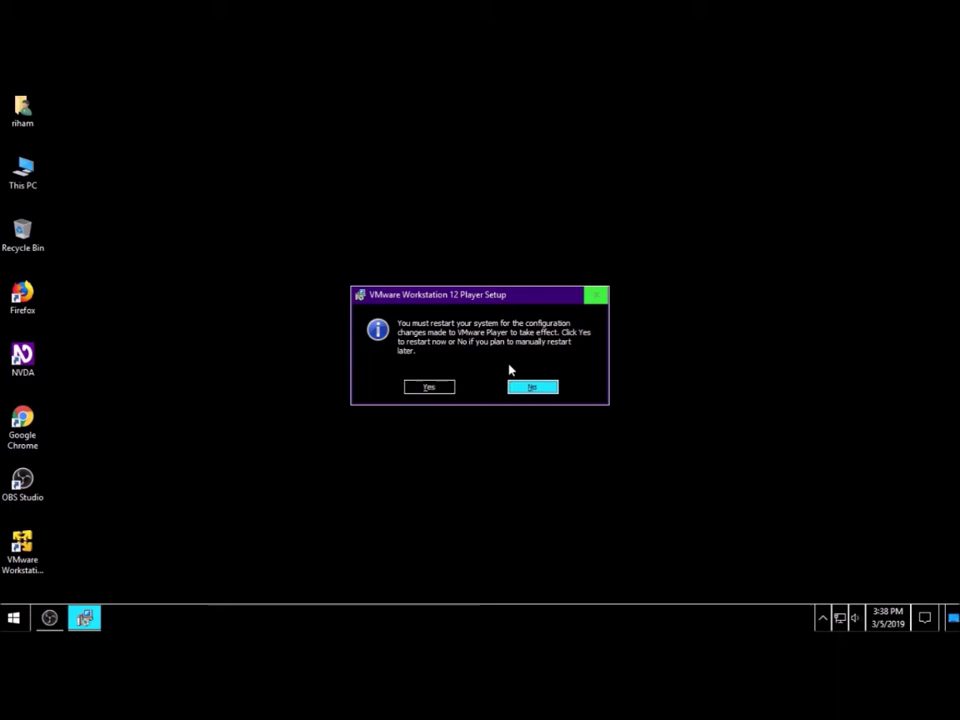
pyautogui.press('Return')
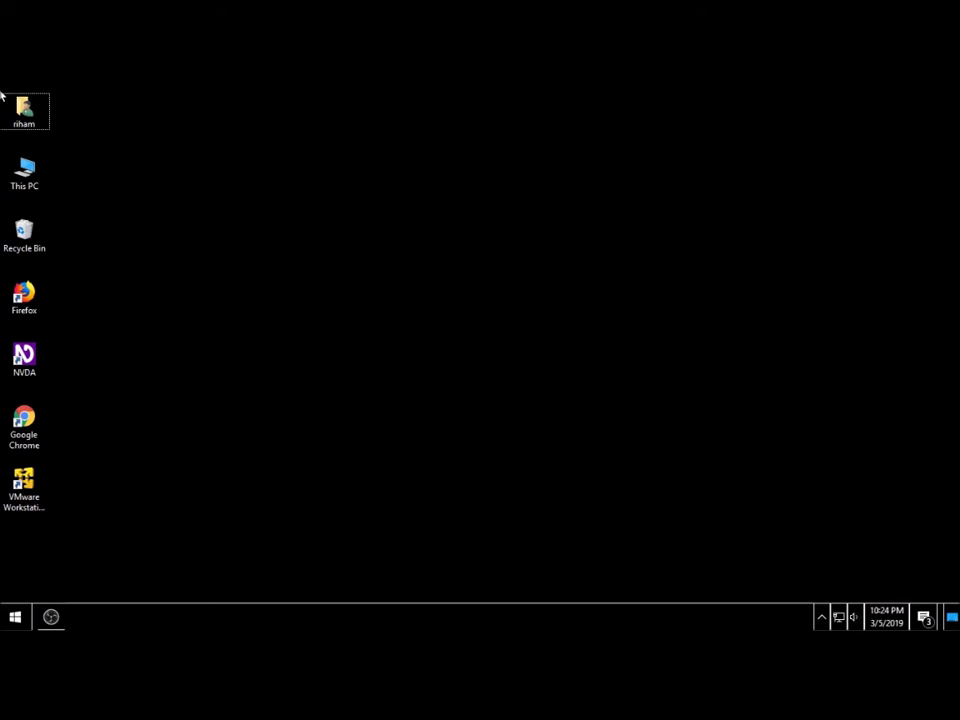
# Step: Launch VMware Workstation 12 Player from its desktop shortcut
pyautogui.press('Home')
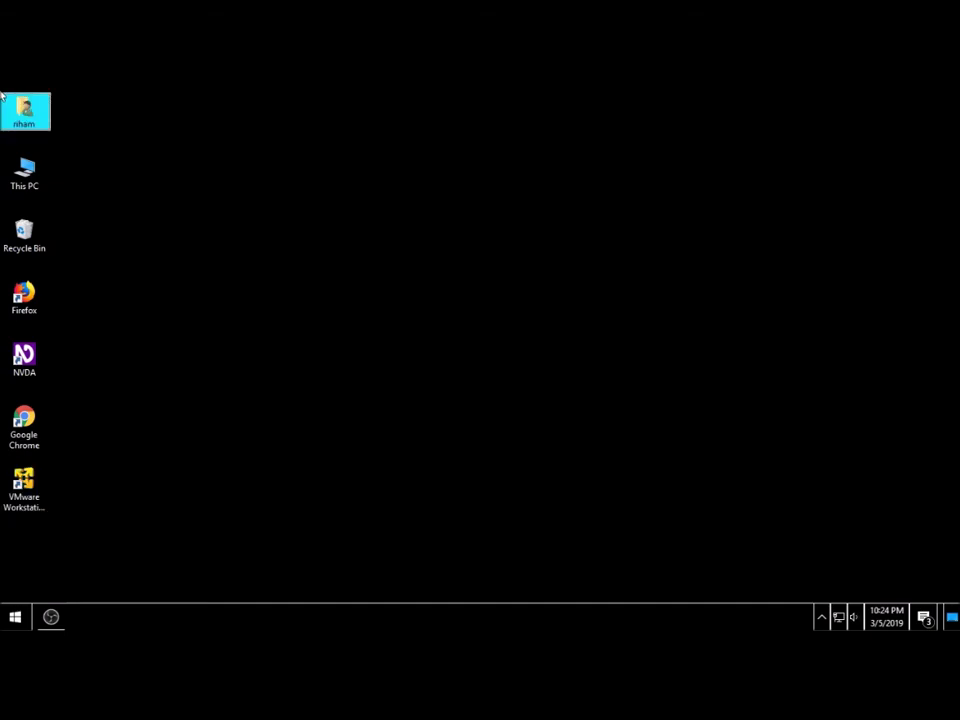
pyautogui.press('End')
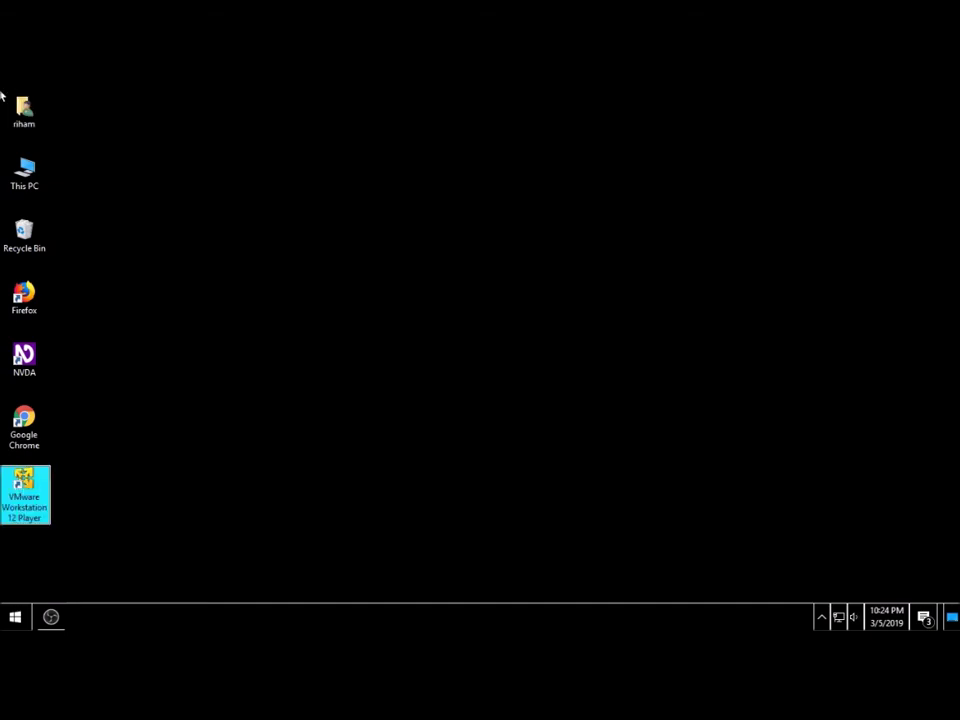
pyautogui.press('Return')
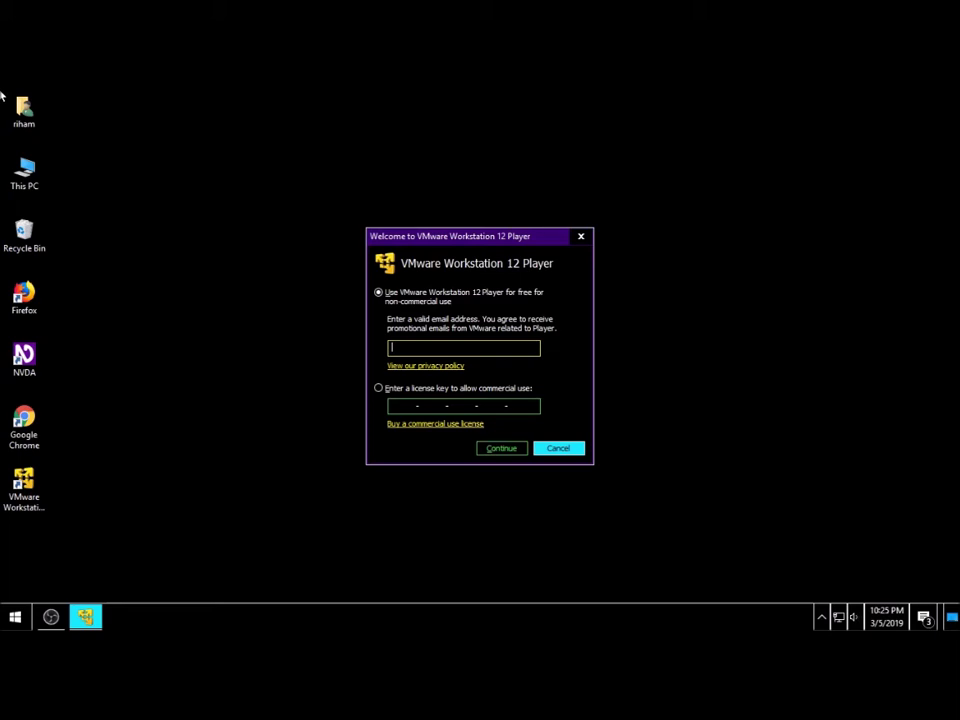
# Step: Enter an email address and continue with free non-commercial use to open Player
pyautogui.press('Tab')
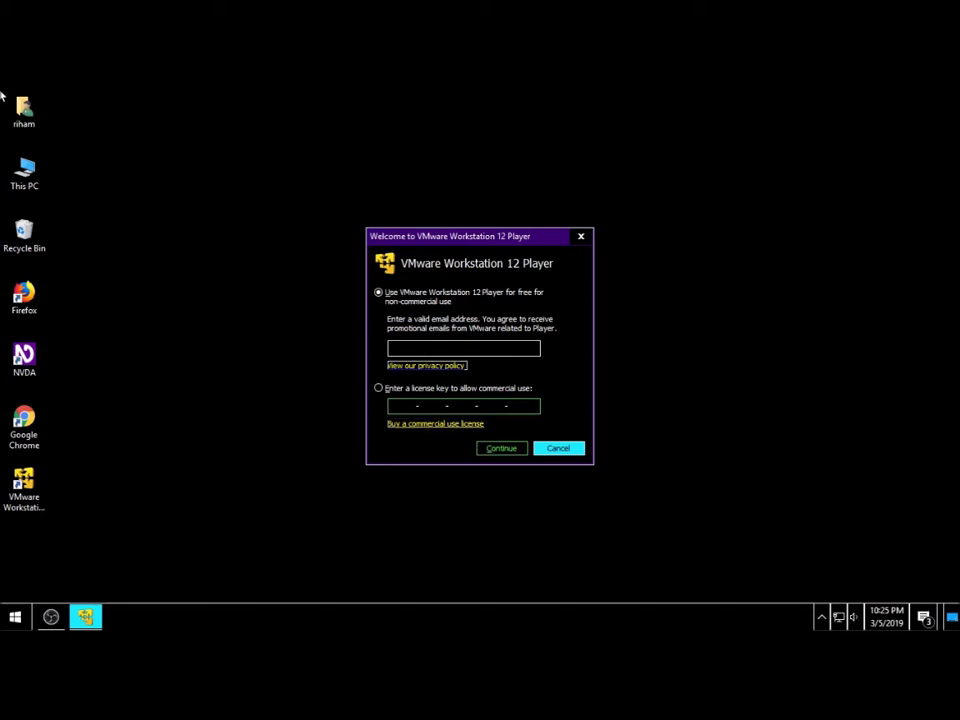
pyautogui.hotkey('shift', 'Tab')
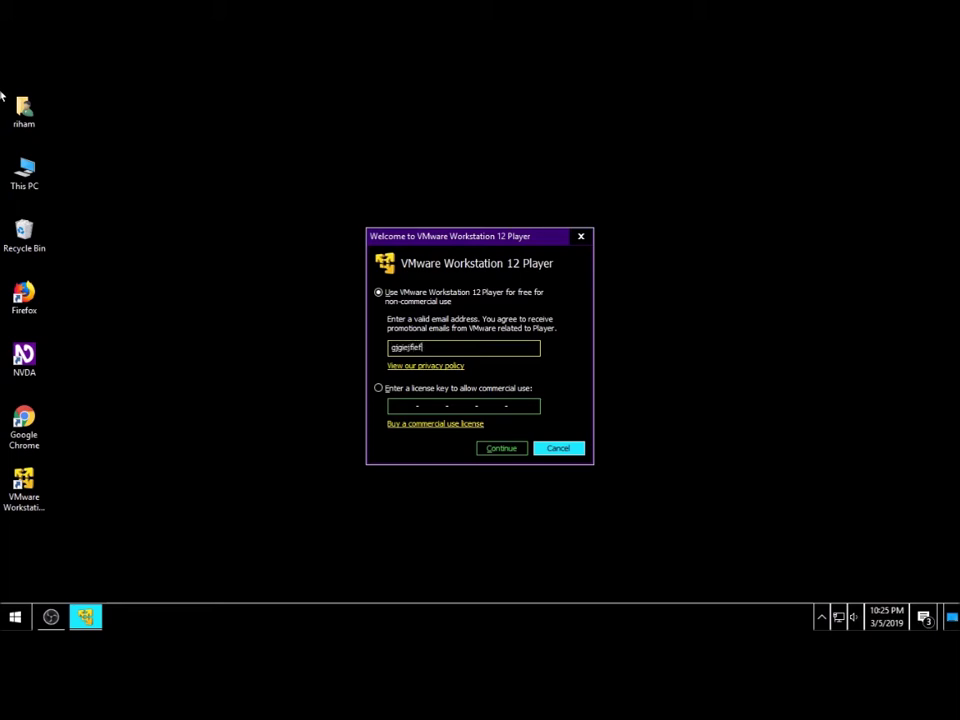
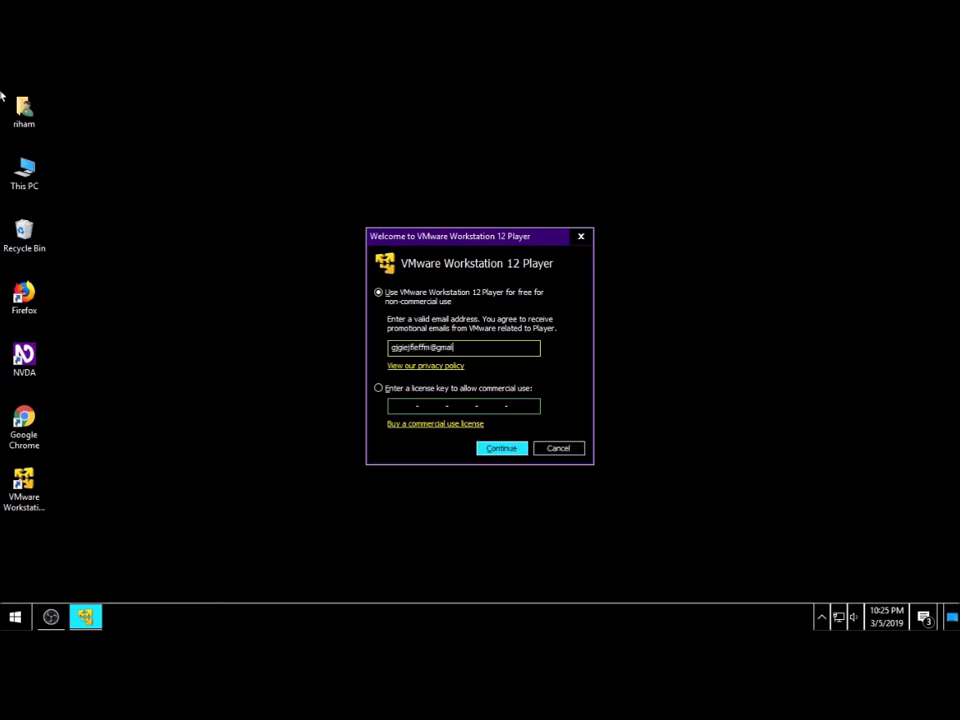
pyautogui.press('Tab')
pyautogui.press('Tab')
pyautogui.press('Tab')
pyautogui.press('Tab')
pyautogui.hotkey('shift', 'Tab')
pyautogui.press('Return')
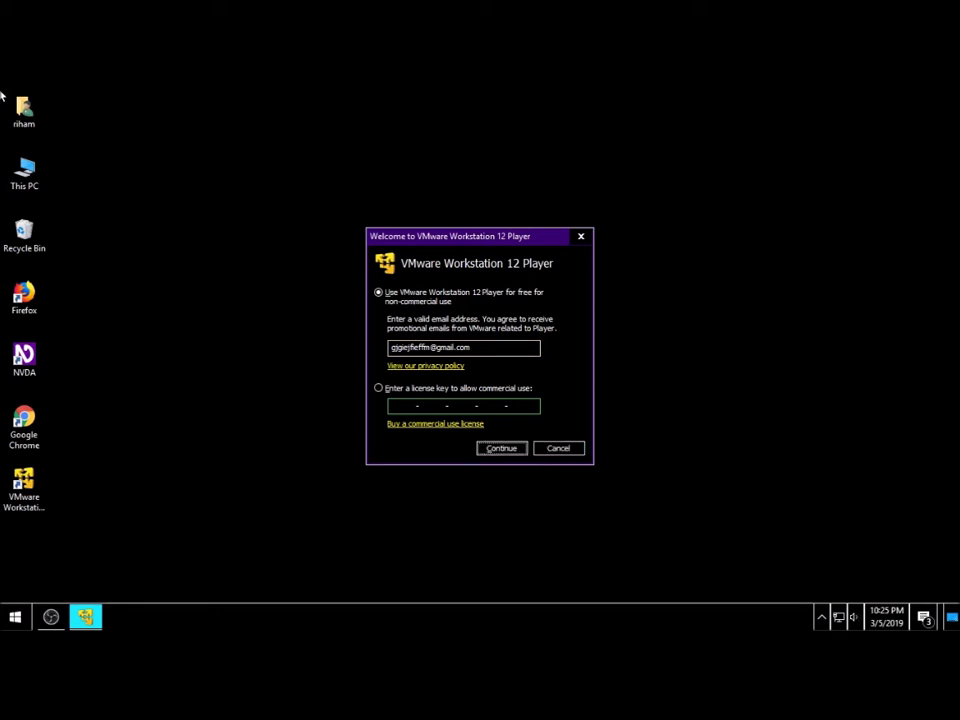
pyautogui.press('Return')
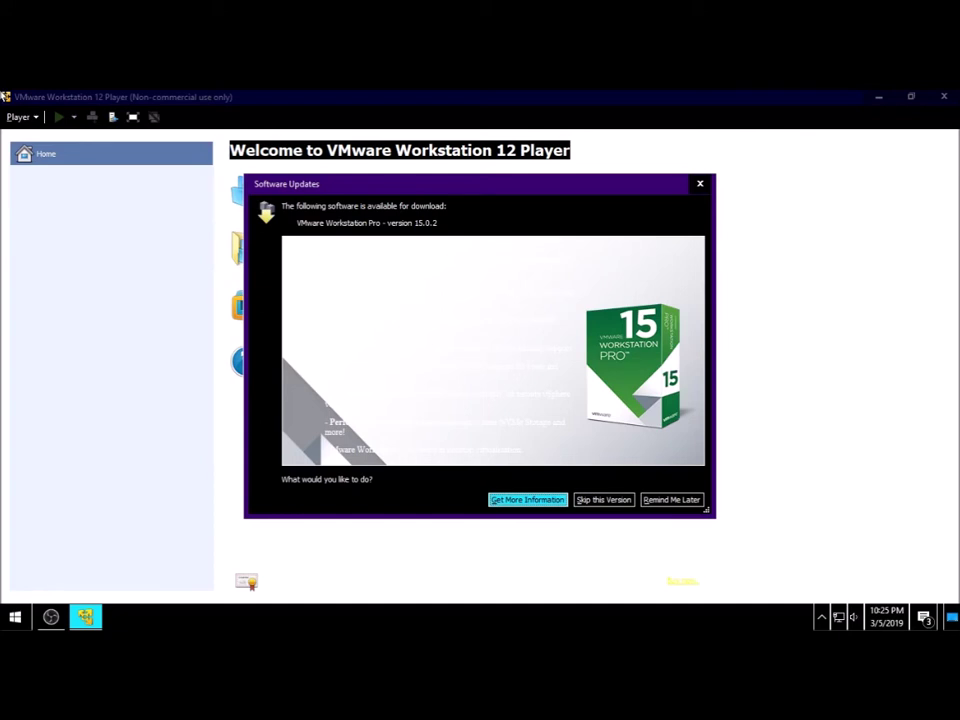
# Step: Choose 'Skip this Version' to dismiss the Workstation Pro 15.0.2 update
pyautogui.press('Tab')
pyautogui.press('Return')
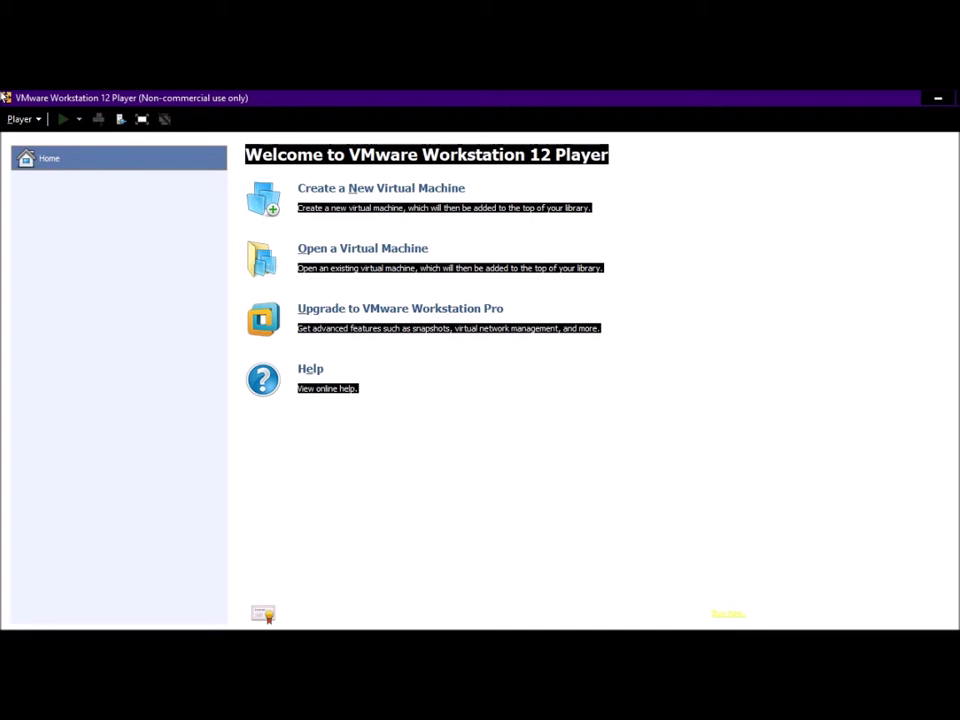
pyautogui.hotkey('ctrl', 'n')
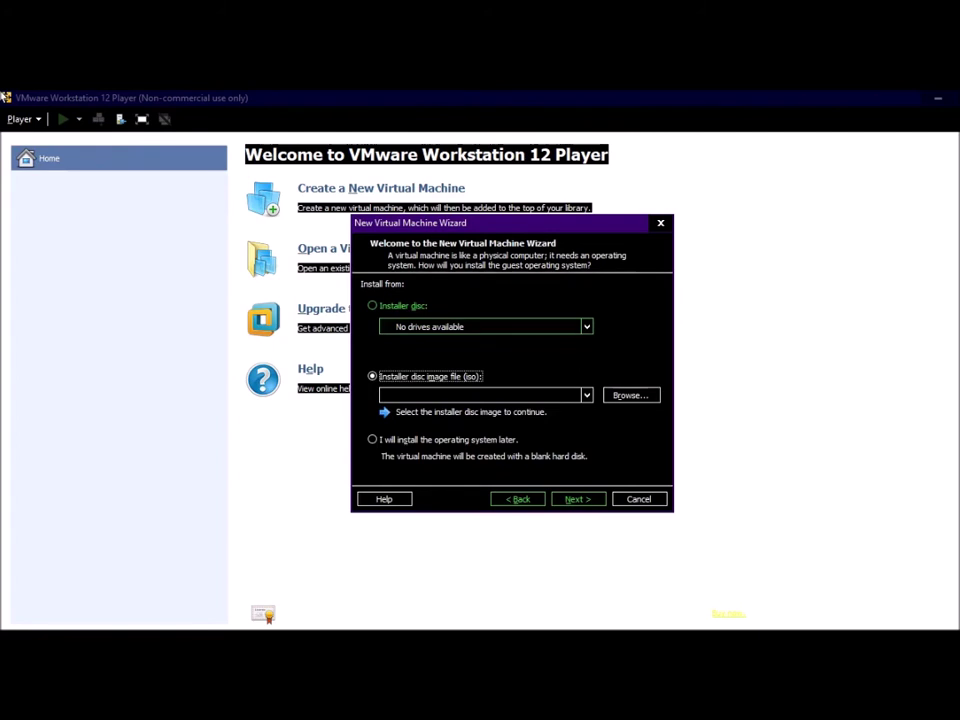
pyautogui.press('Escape')
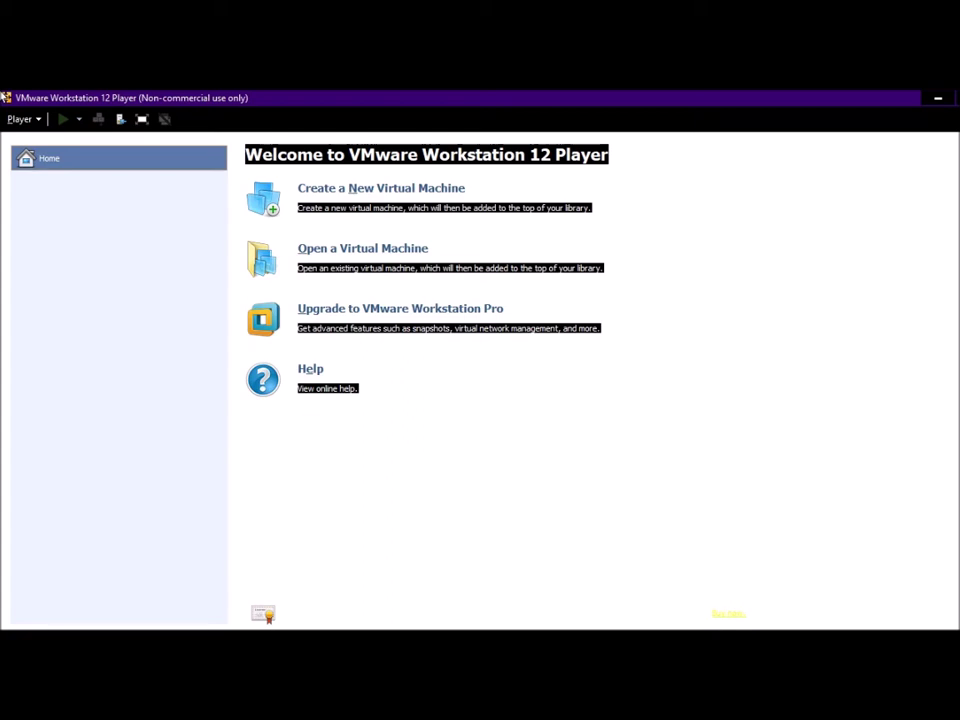
pyautogui.press('XF86AudioRaiseVolume')
pyautogui.press('XF86AudioRaiseVolume')
pyautogui.press('XF86AudioRaiseVolume')
pyautogui.press('XF86AudioRaiseVolume')
pyautogui.press('XF86AudioLowerVolume')
pyautogui.hotkey('alt', 'Tab')
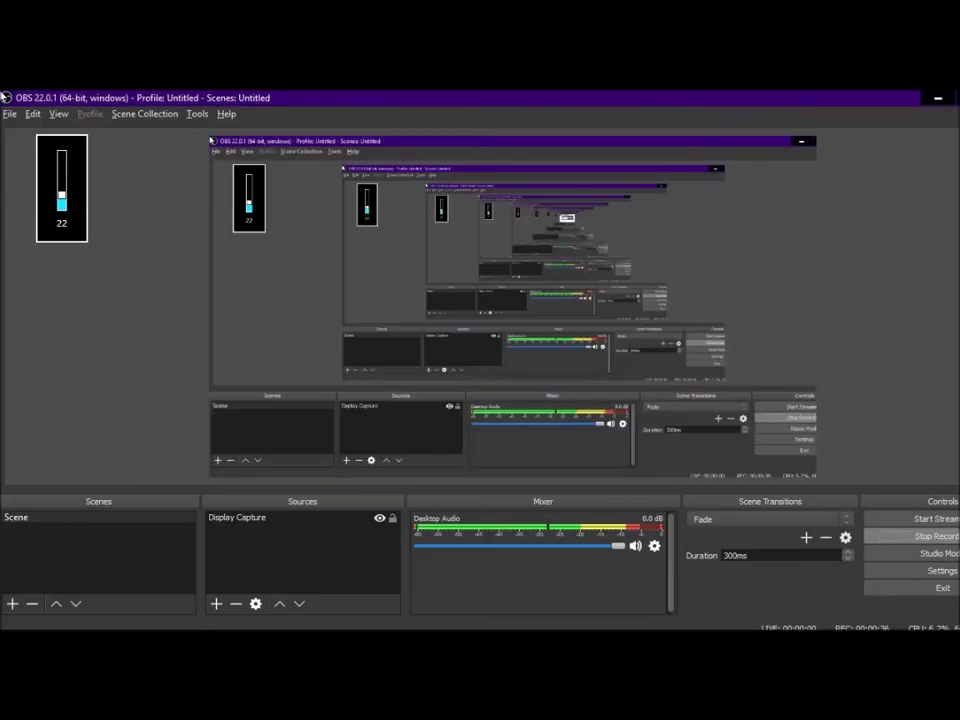
pyautogui.hotkey('alt', 'Tab')
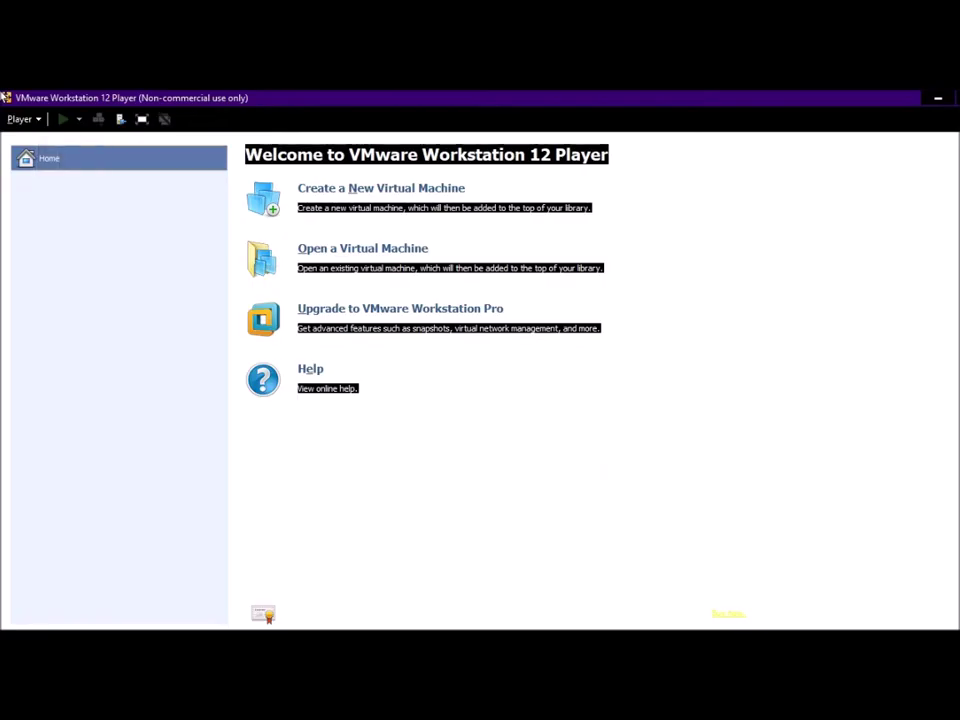
pyautogui.press('XF86AudioLowerVolume')
pyautogui.press('XF86AudioLowerVolume')
pyautogui.press('XF86AudioLowerVolume')
pyautogui.press('XF86AudioLowerVolume')
pyautogui.press('XF86AudioLowerVolume')
pyautogui.press('XF86AudioLowerVolume')
pyautogui.press('XF86AudioLowerVolume')
pyautogui.press('XF86AudioLowerVolume')
pyautogui.press('XF86AudioLowerVolume')
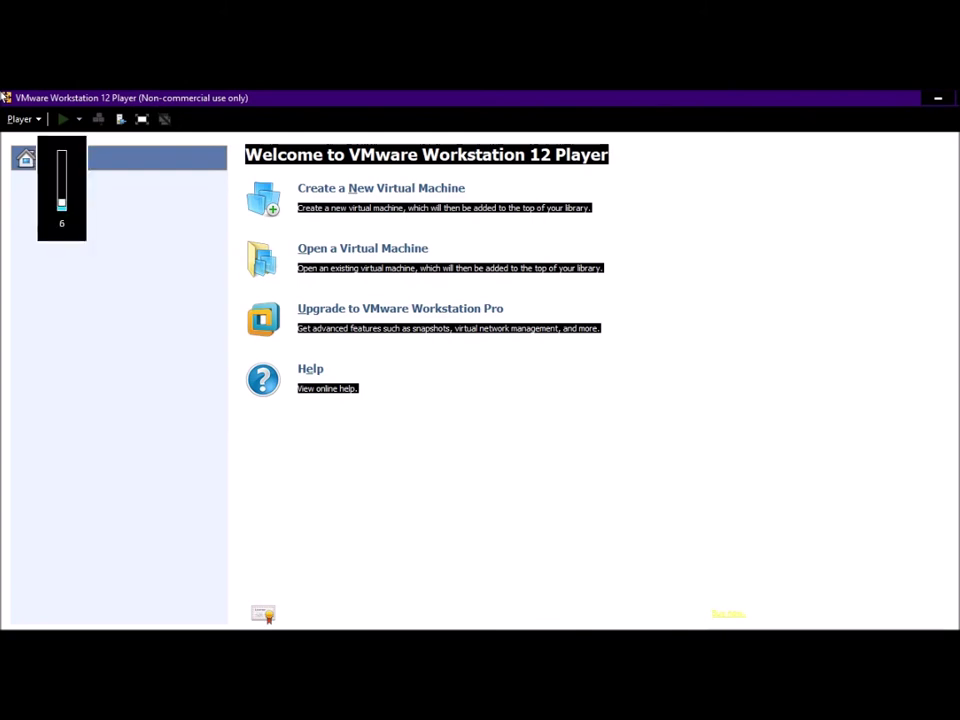
# Step: Raise the volume, then open and cancel the New Virtual Machine Wizard after reviewing install options
pyautogui.press('XF86AudioRaiseVolume')
pyautogui.hotkey('ctrl', 'n')
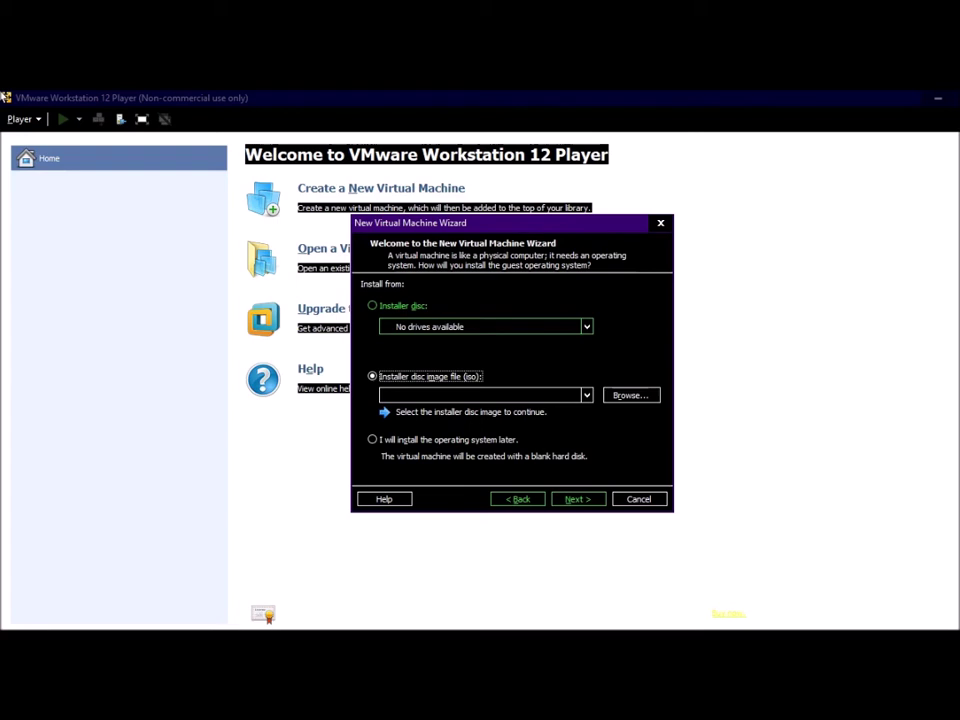
pyautogui.press('Down')
pyautogui.press('Up')
pyautogui.press('Escape')
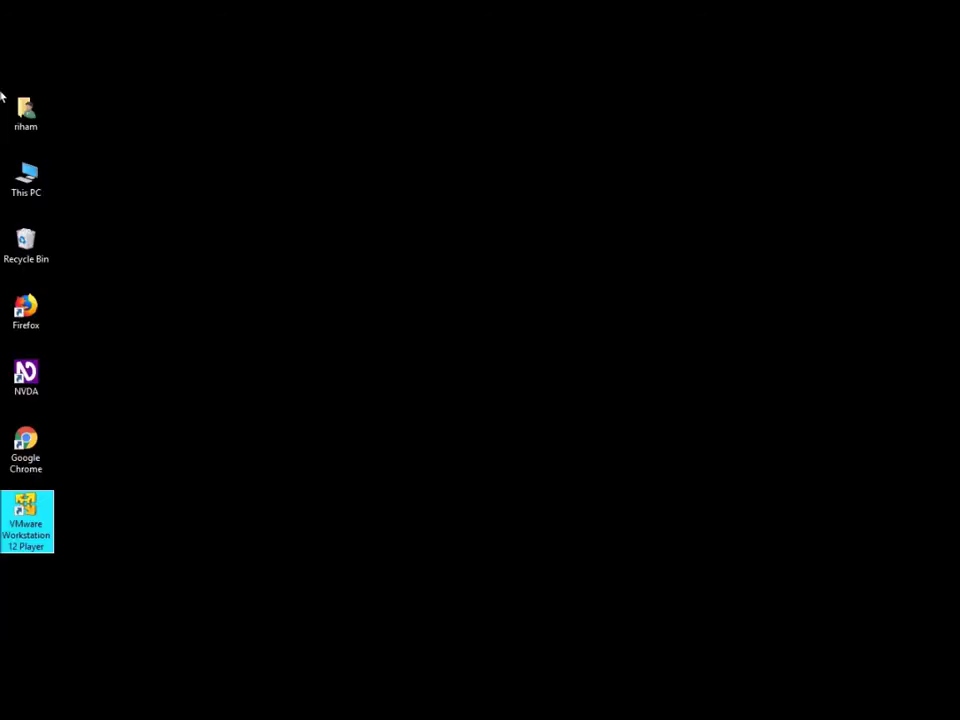
# Step: Relaunch Player, reopen and cancel the New Virtual Machine Wizard, then close Player with Alt+F4
pyautogui.press('Return')
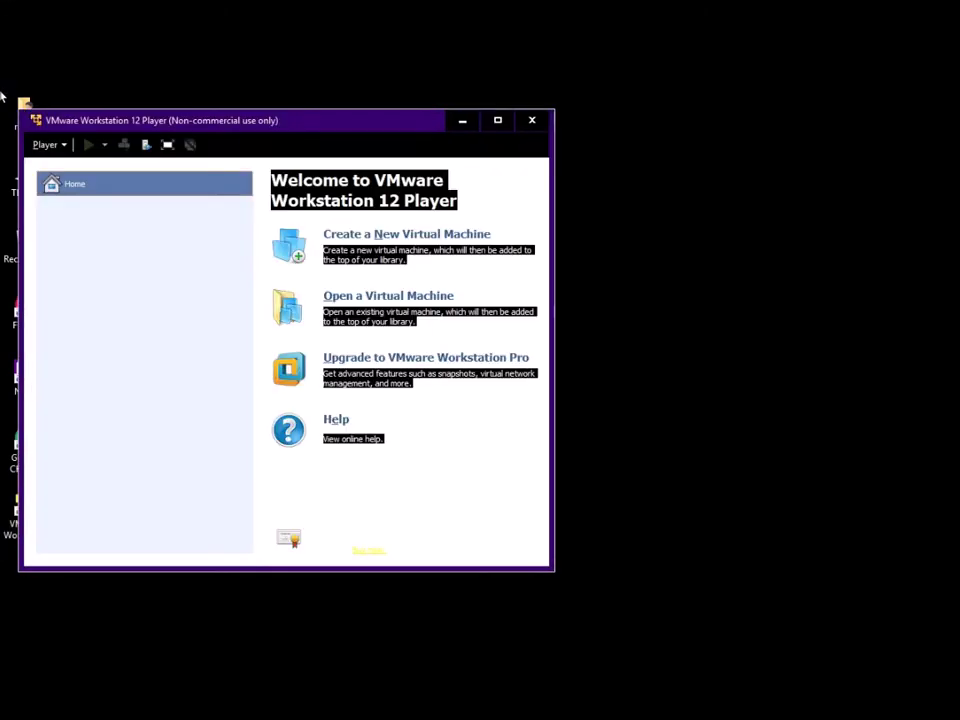
pyautogui.hotkey('ctrl', 'n')
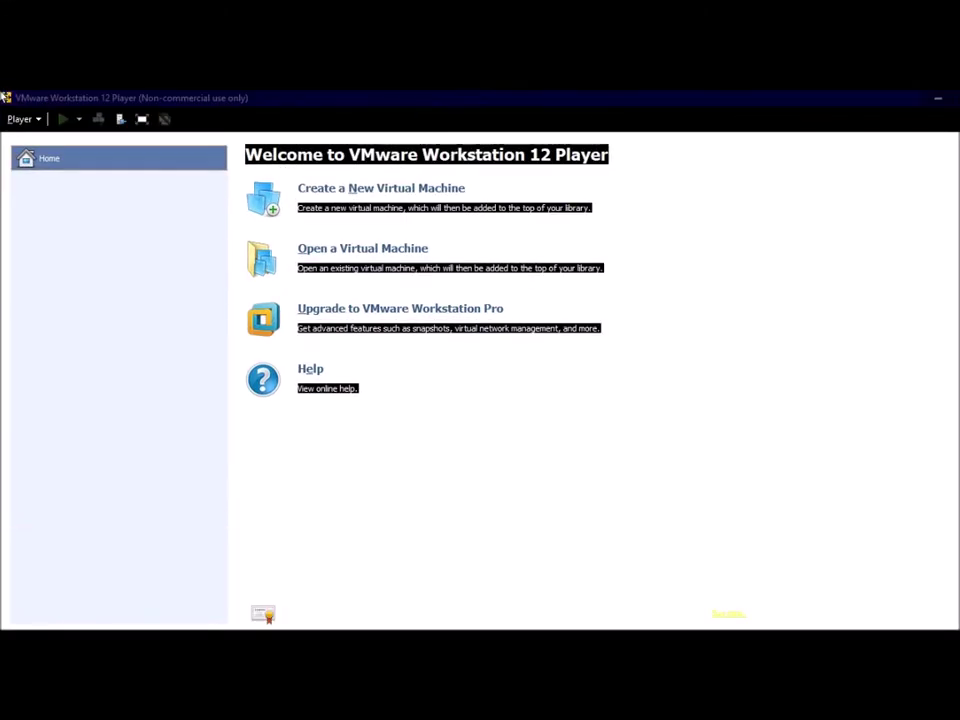
pyautogui.press('Up')
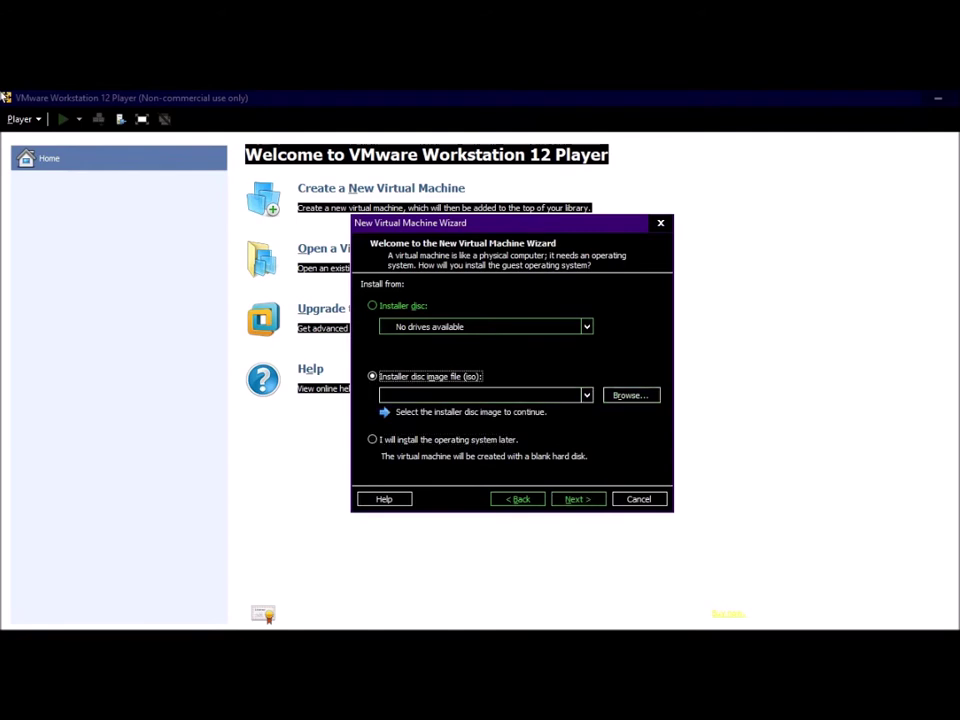
pyautogui.press('Down')
pyautogui.press('Up')
pyautogui.press('Escape')
pyautogui.hotkey('alt', 'F4')
# Step: Open This PC and bring up the properties of drive F:
pyautogui.press('t')
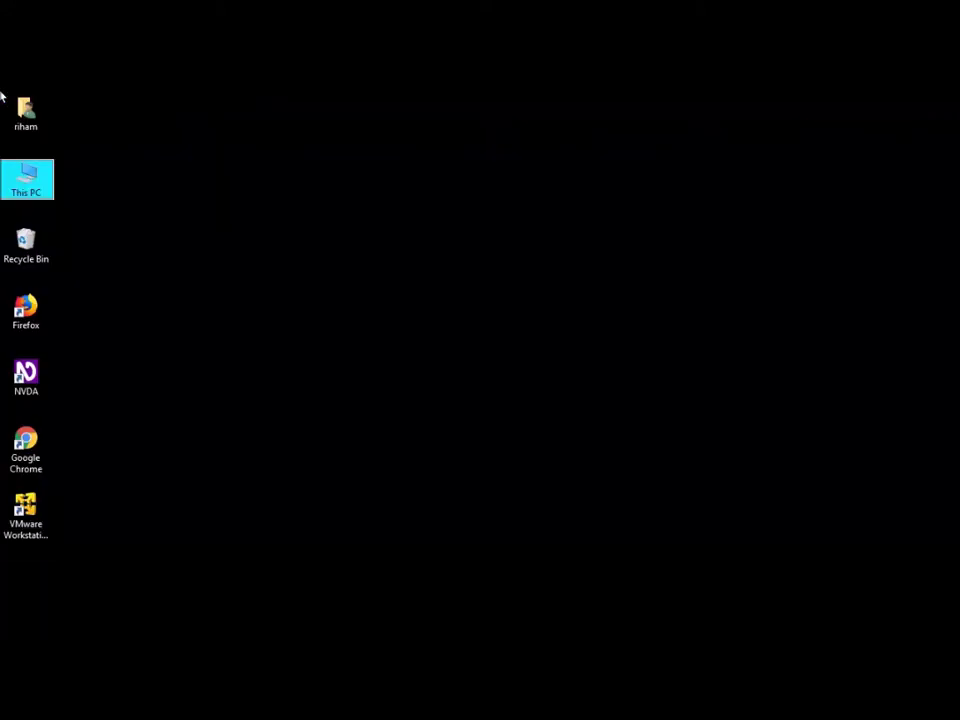
pyautogui.press('Return')
pyautogui.press('End')
pyautogui.press('Left')
pyautogui.press('Right')
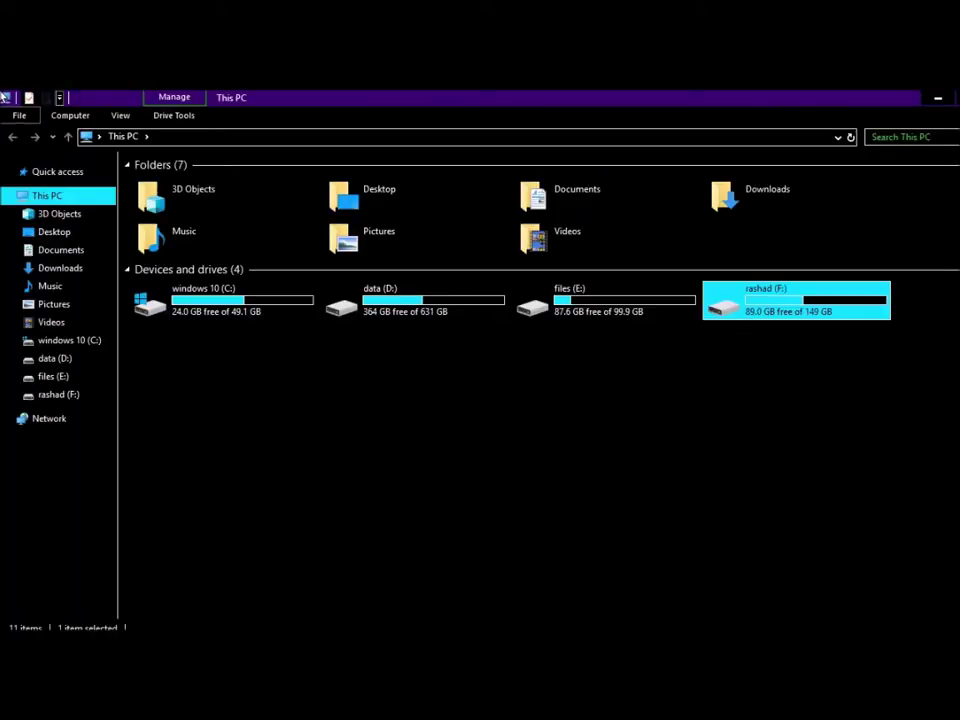
pyautogui.hotkey('shift', 'F10')
pyautogui.press('Up')
pyautogui.press('Return')
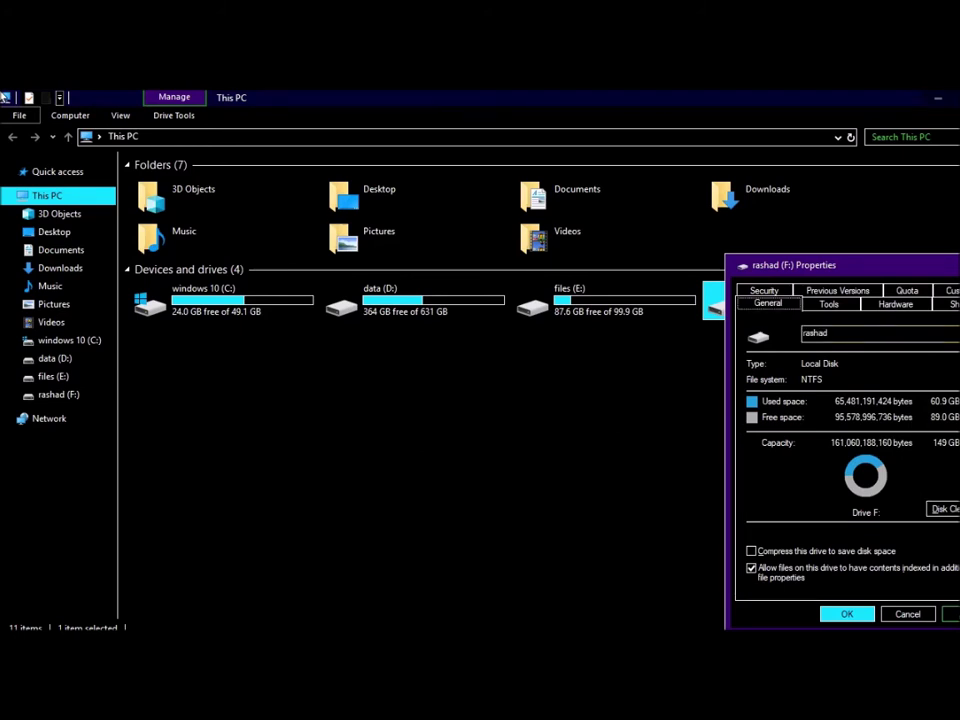
# Step: Select the ASUS DRW-24D5MT drive on the Hardware tab and open its editable device settings
pyautogui.hotkey('ctrl', 'Tab')
pyautogui.hotkey('ctrl', 'Tab')
pyautogui.hotkey('ctrl', 'Tab')
pyautogui.hotkey('ctrl', 'shift', 'Tab')
pyautogui.press('Down')
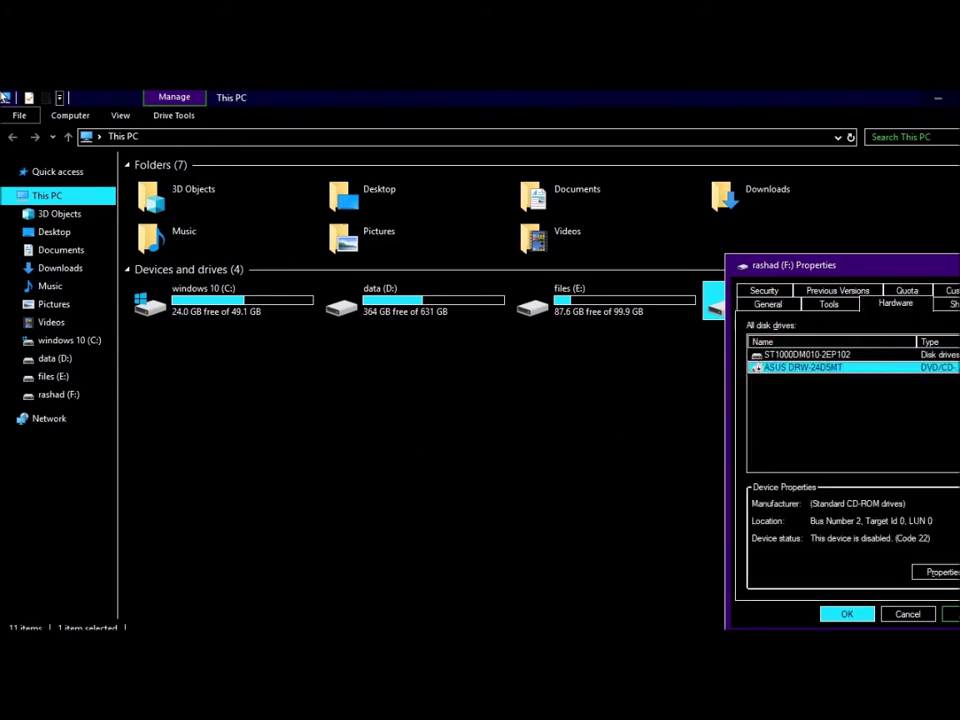
pyautogui.hotkey('alt', 'r')
pyautogui.hotkey('ctrl', 'Tab')
pyautogui.hotkey('ctrl', 'shift', 'Tab')
pyautogui.press('Tab')
pyautogui.press('Return')
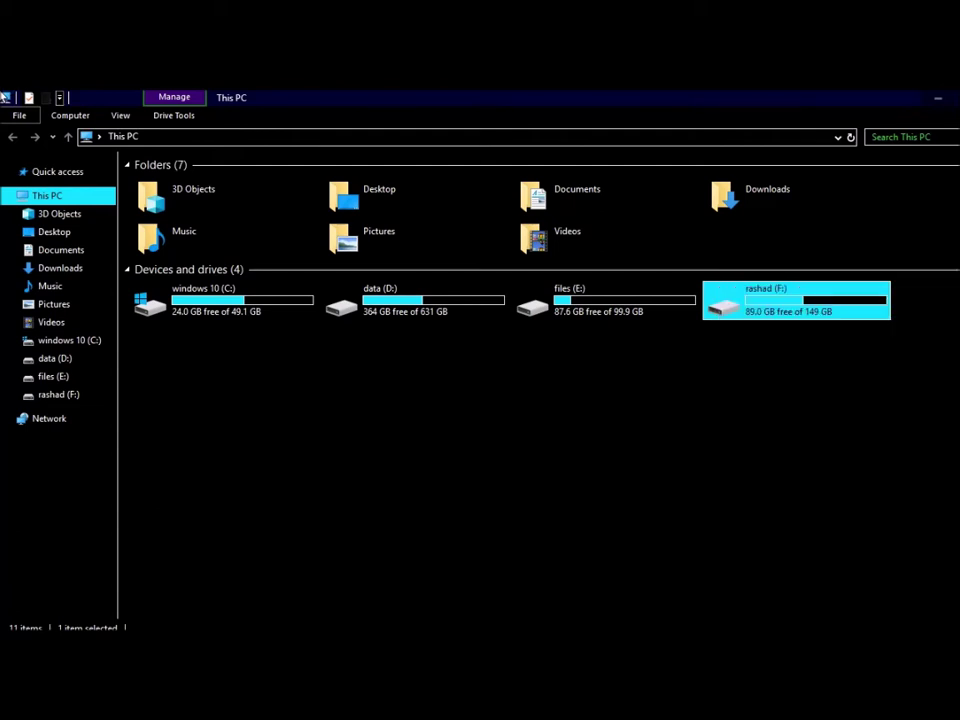
# Step: Enable the ASUS DRW-24D5MT device on its Driver tab and close the properties dialogs
pyautogui.hotkey('ctrl', 'Tab')
pyautogui.hotkey('ctrl', 'Tab')
pyautogui.press('Tab')
pyautogui.press('Tab')
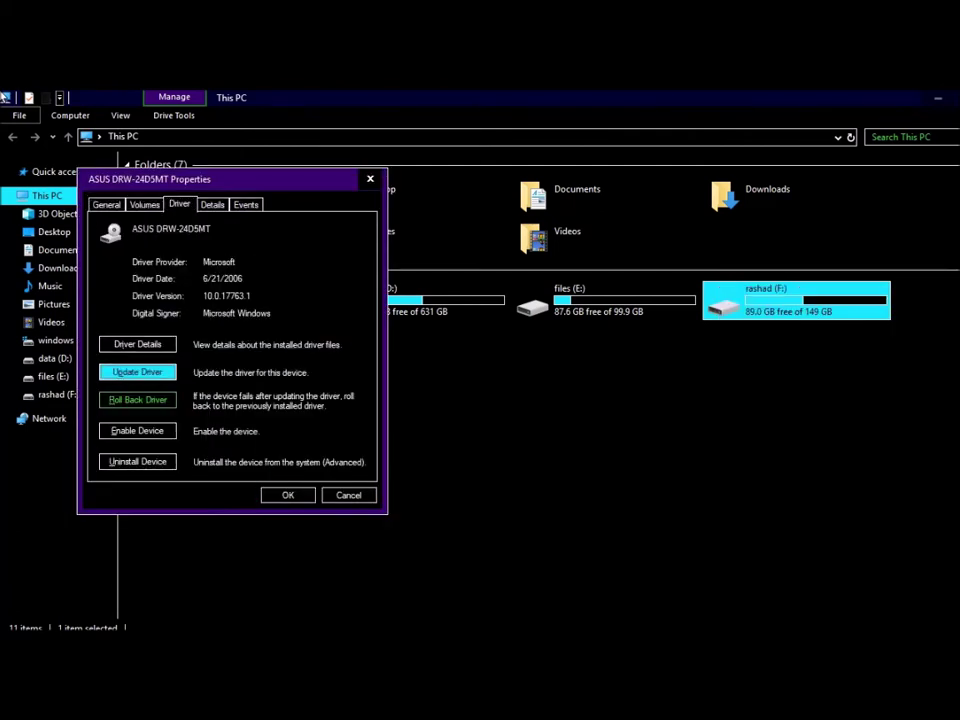
pyautogui.press('Tab')
pyautogui.press('Return')
pyautogui.press('Tab')
pyautogui.press('Tab')
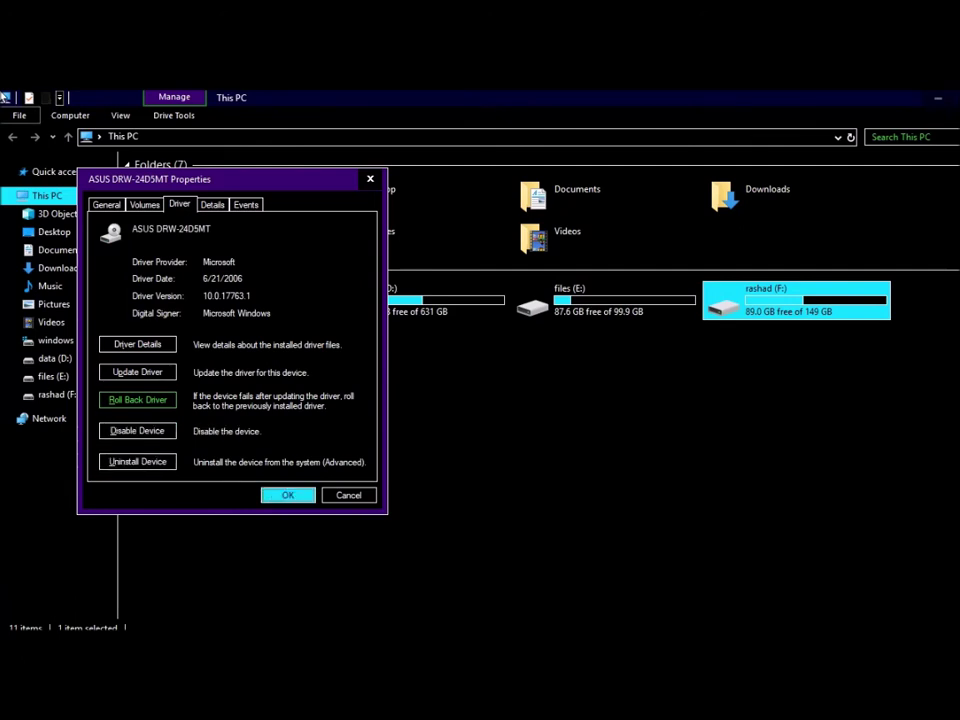
pyautogui.press('Return')
pyautogui.press('Escape')
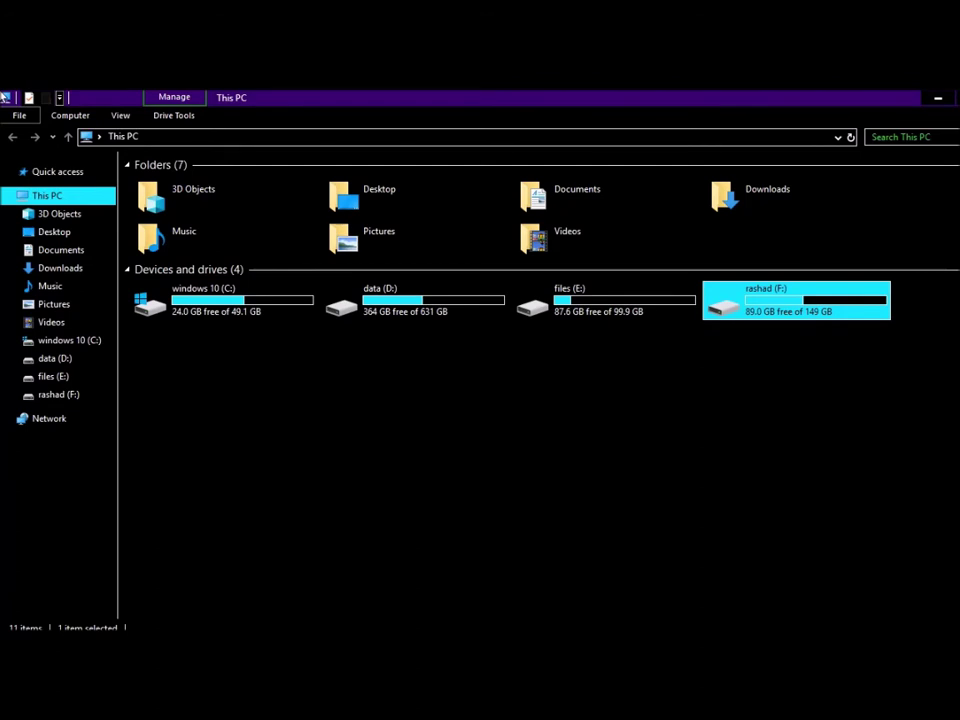
pyautogui.press('Left')
pyautogui.press('Left')
pyautogui.press('Left')
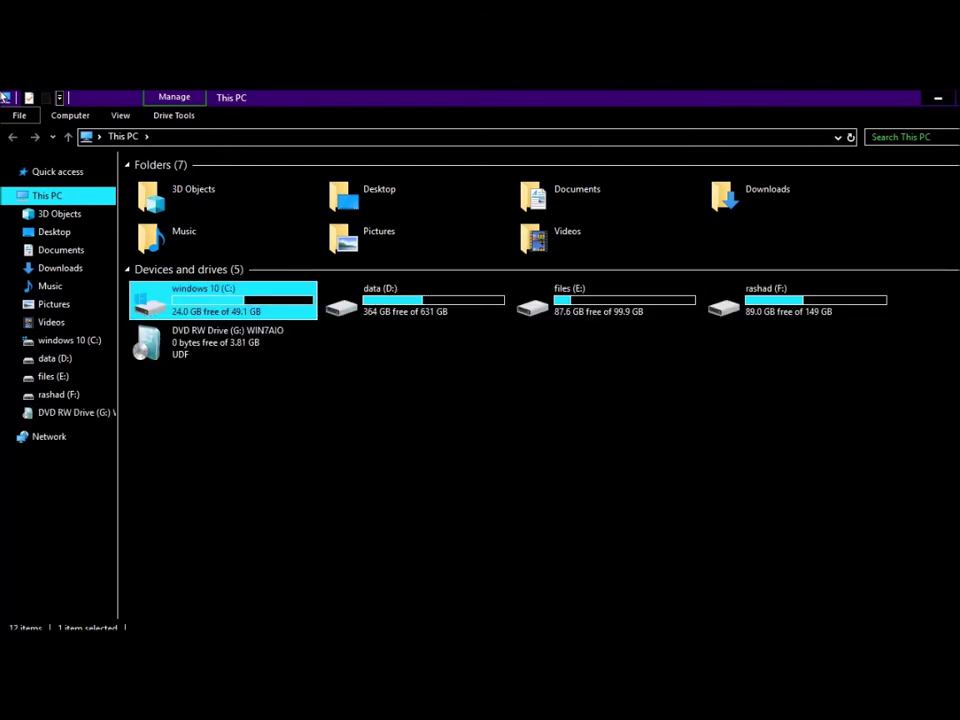
# Step: Relaunch VMware Workstation 12 Player from the desktop and maximize its window
pyautogui.press('Down')
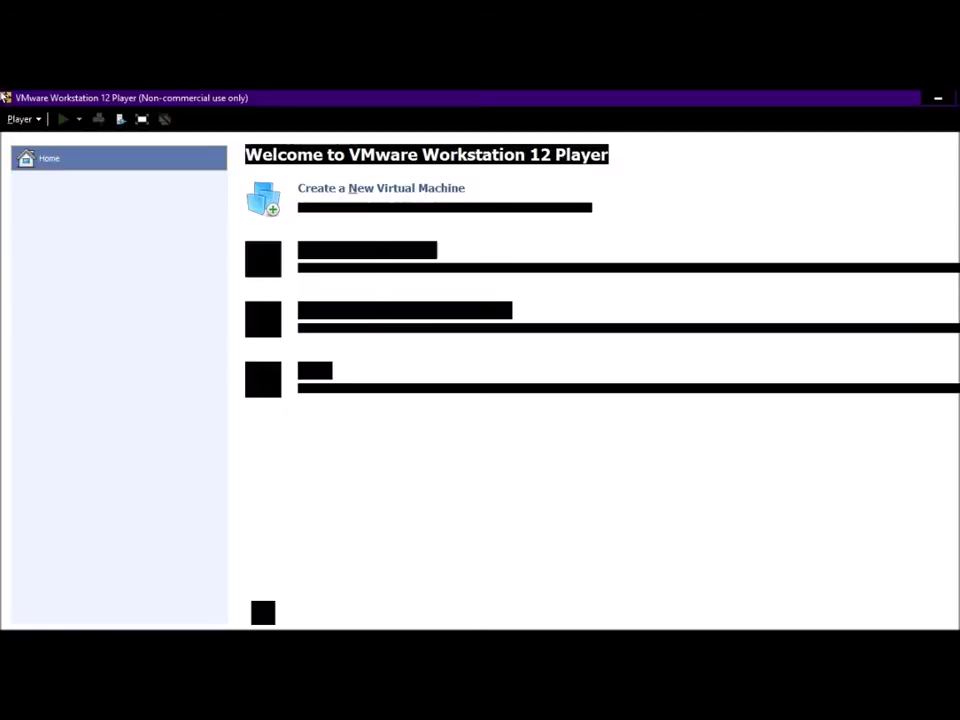
pyautogui.press('super+d')
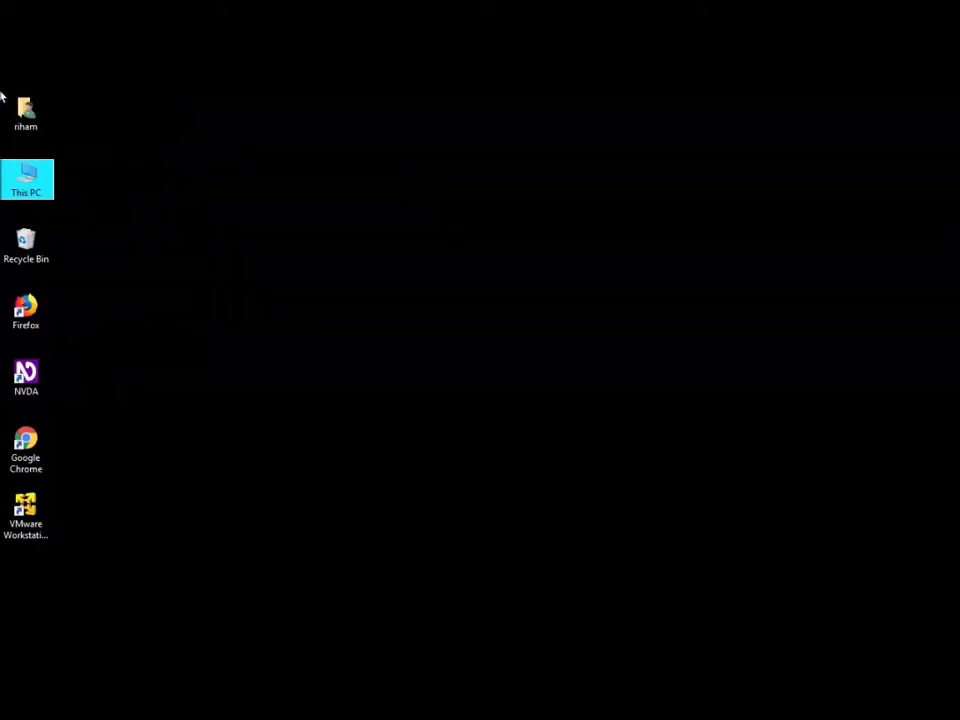
pyautogui.press('Down')
pyautogui.press('Down')
pyautogui.press('Down')
pyautogui.press('Down')
pyautogui.press('Down')
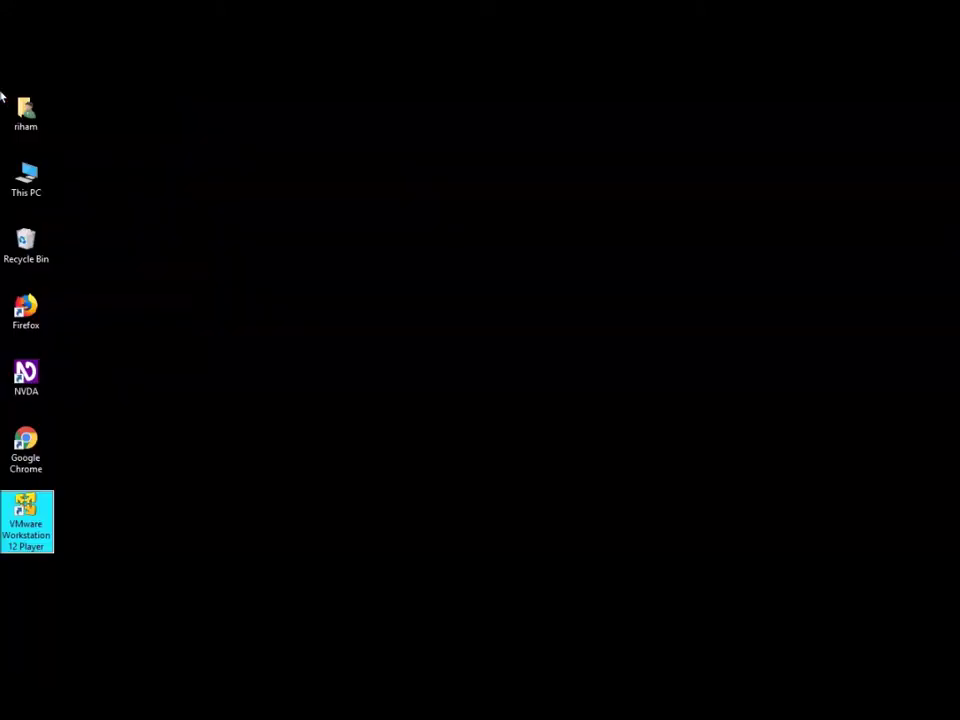
pyautogui.press('Return')
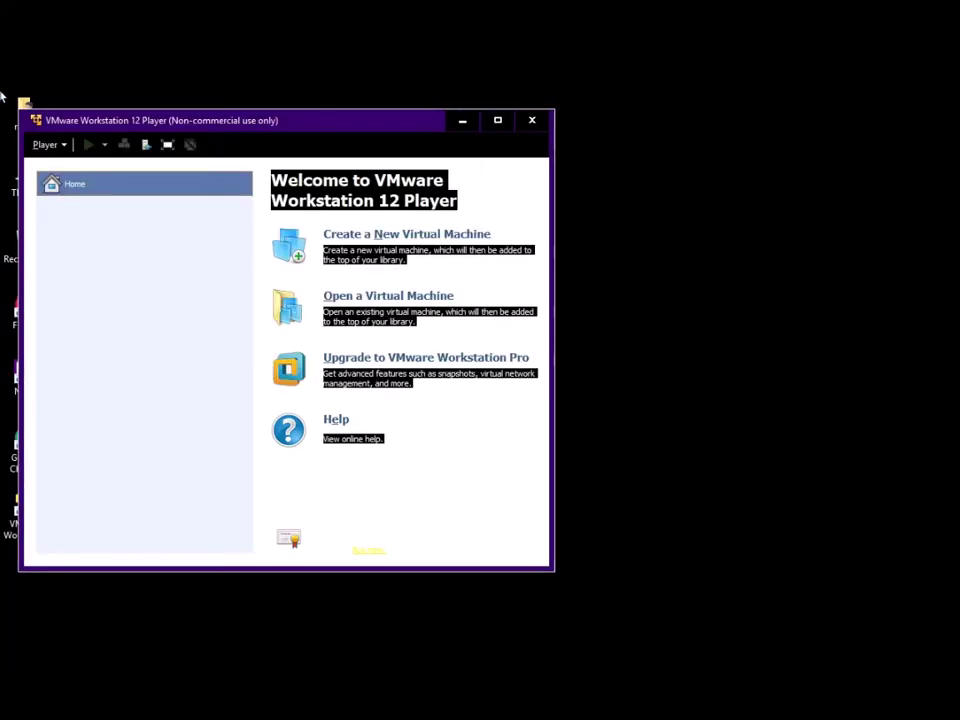
pyautogui.press('super+Up')
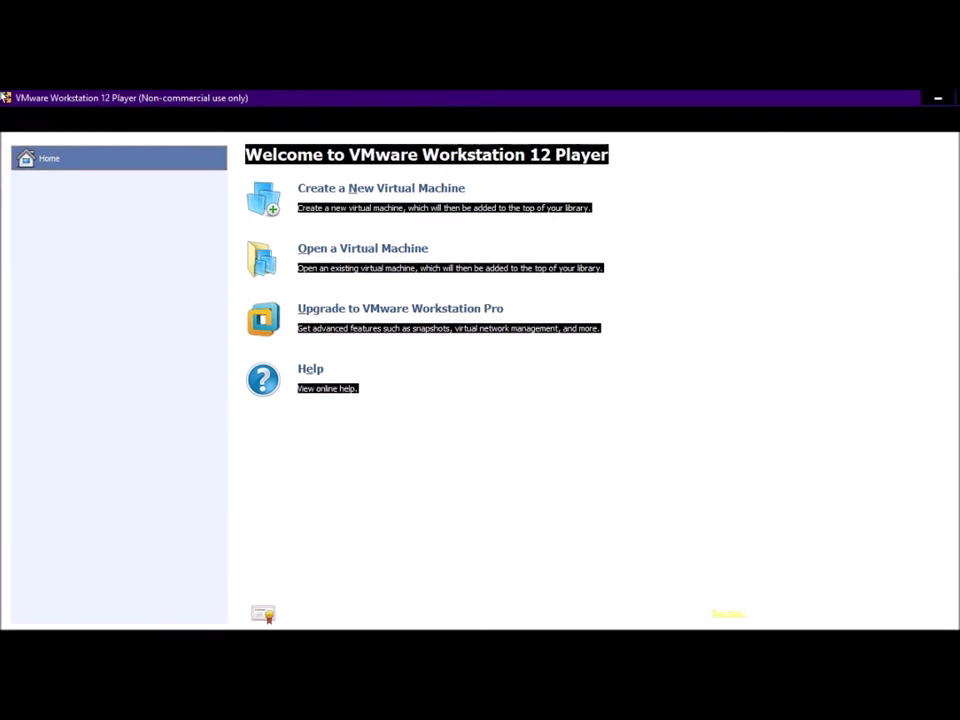
# Step: Start a new virtual machine using the Installer disc option on DVD RW Drive (G:) and continue
pyautogui.hotkey('ctrl', 'n')
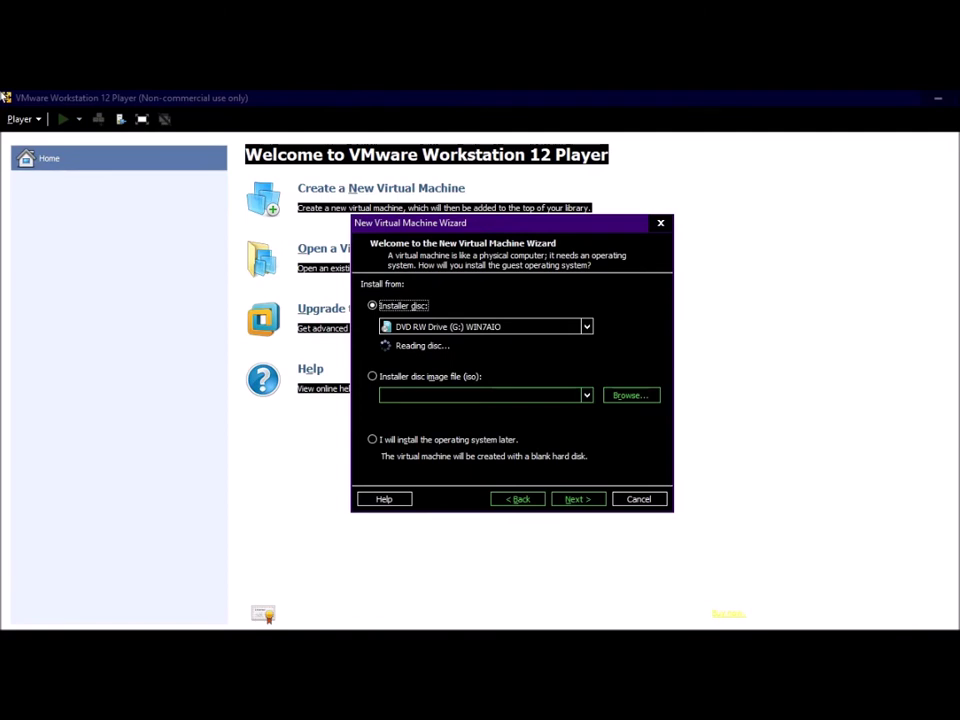
pyautogui.click(372, 376)
pyautogui.click(372, 439)
pyautogui.click(372, 305)
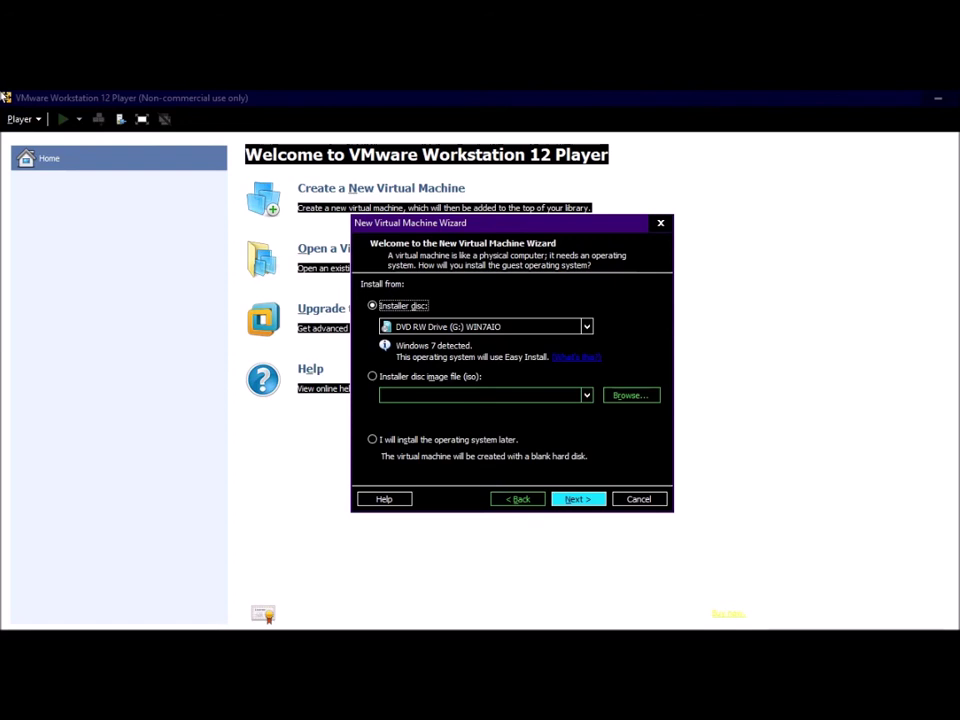
pyautogui.click(480, 326)
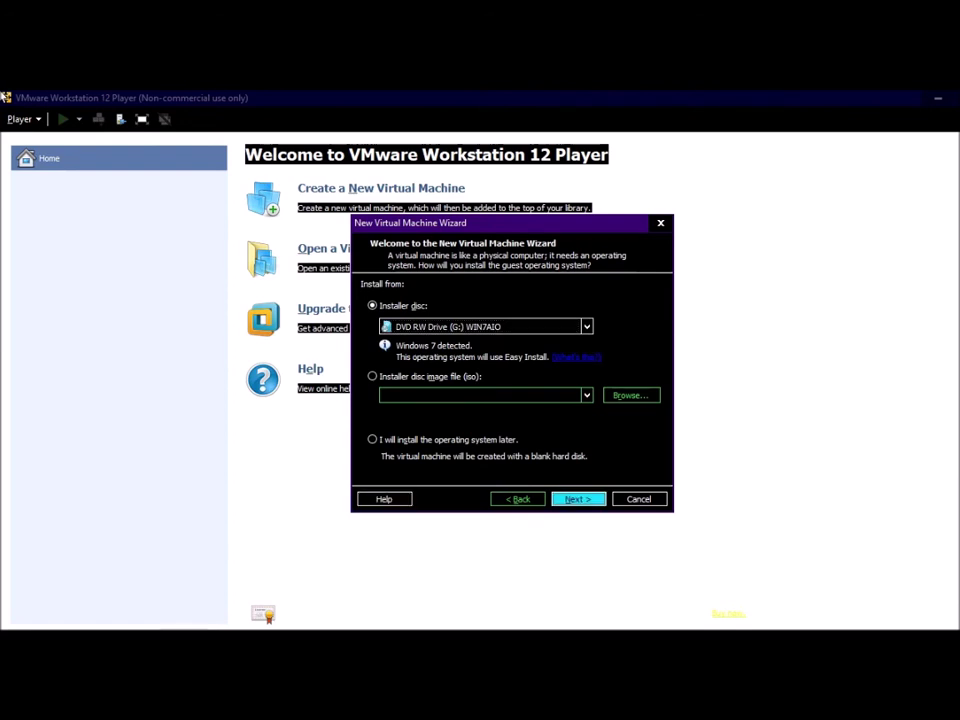
pyautogui.press('Return')
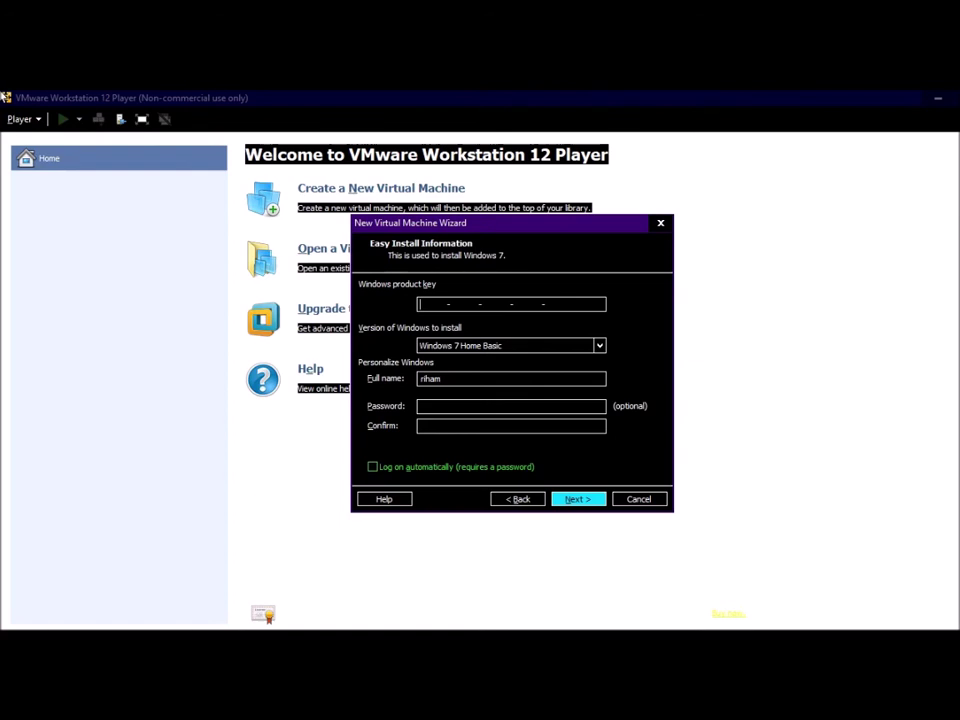
# Step: Pick Windows 7 Ultimate, enter the user's full name, and continue without a product key
pyautogui.press('Tab')
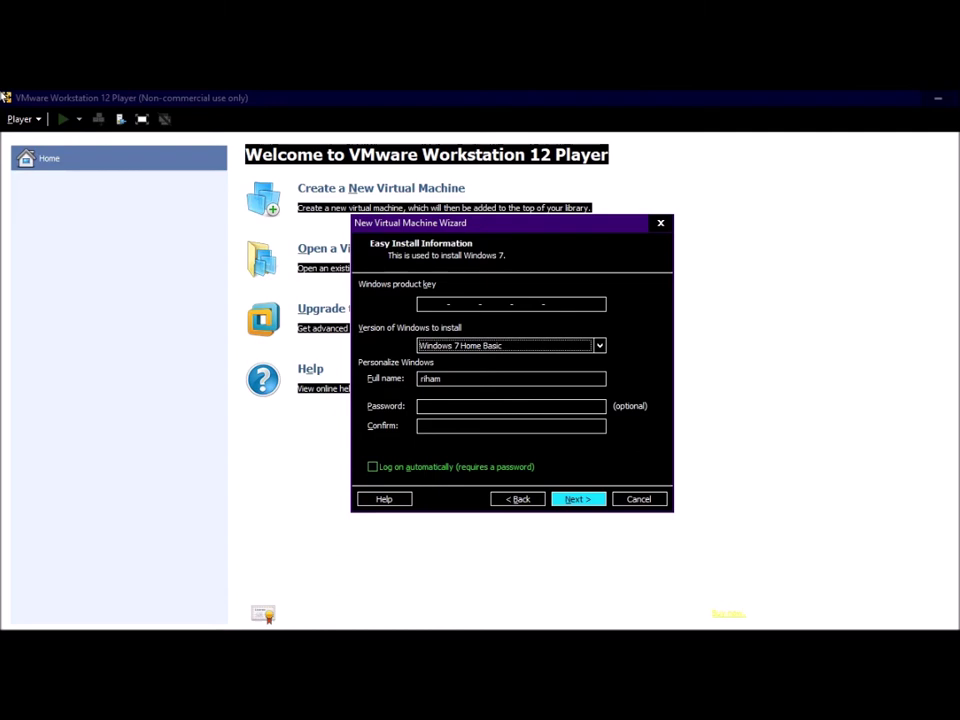
pyautogui.press('Down')
pyautogui.press('Down')
pyautogui.press('Down')
pyautogui.press('Down')
pyautogui.press('Tab')
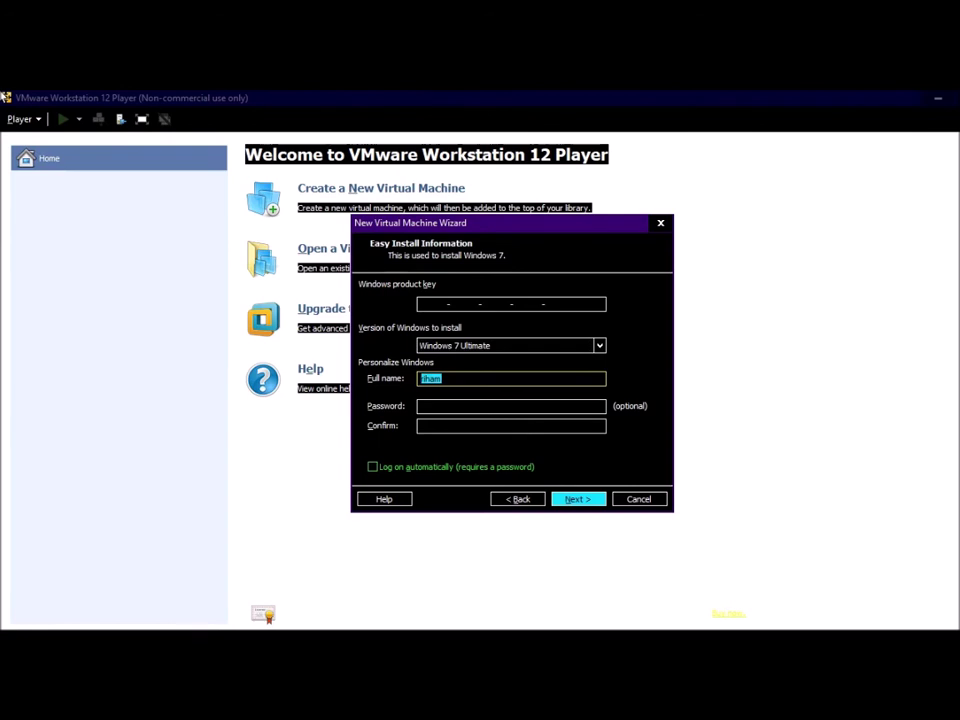
pyautogui.write('rashad')
pyautogui.press('Tab')
pyautogui.press('Tab')
pyautogui.press('Tab')
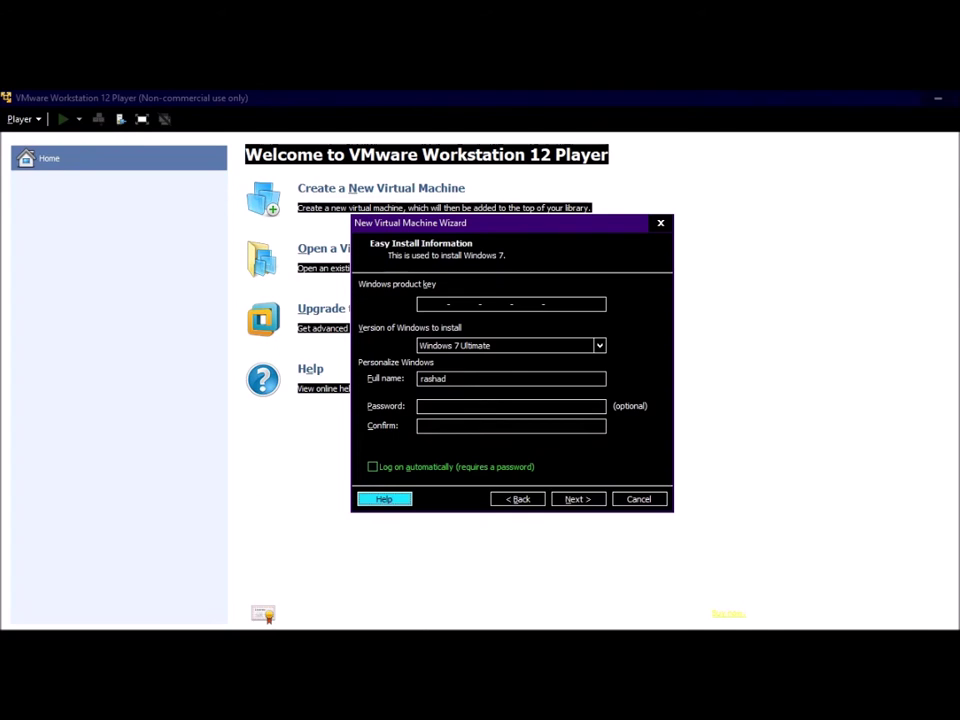
pyautogui.press('Tab')
pyautogui.press('Tab')
pyautogui.press('Return')
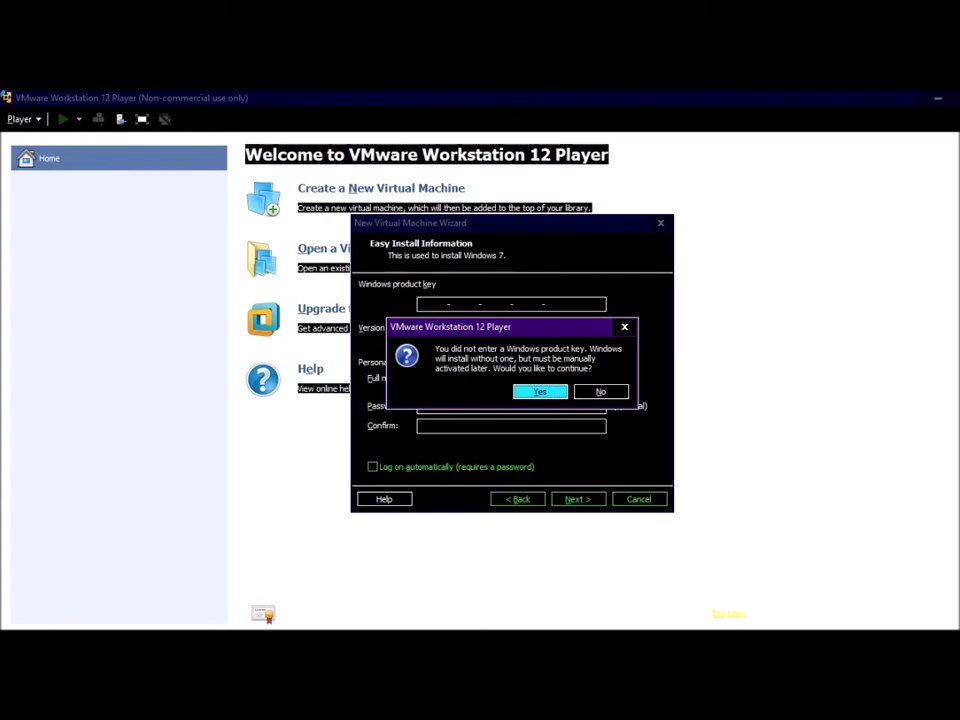
# Step: Accept installing without a product key and browse the location picker to drive F:
pyautogui.press('Return')
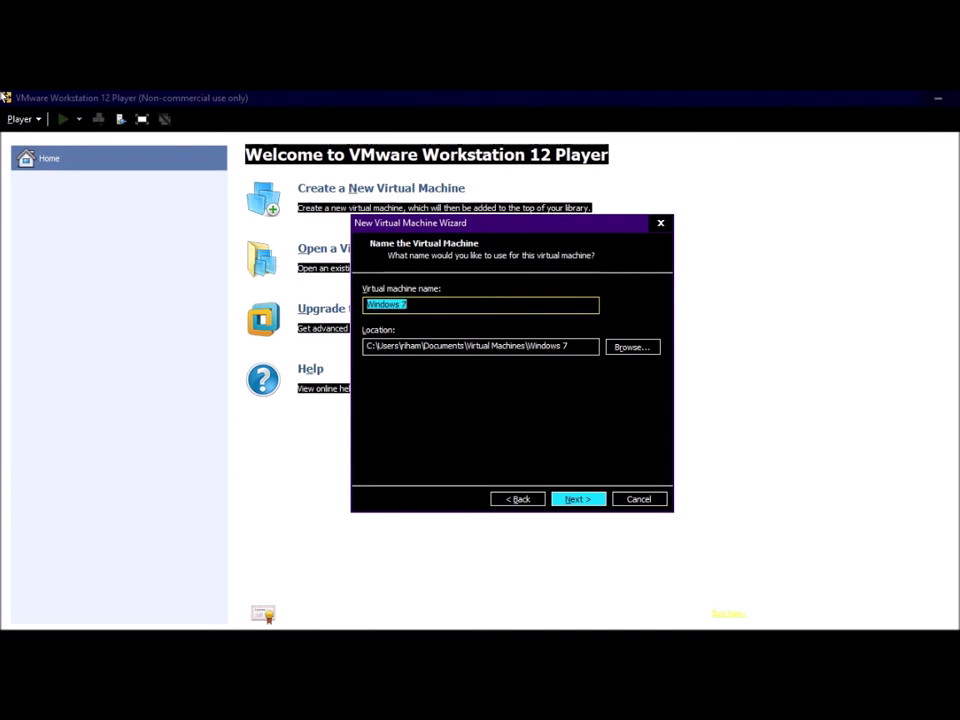
pyautogui.press('Tab')
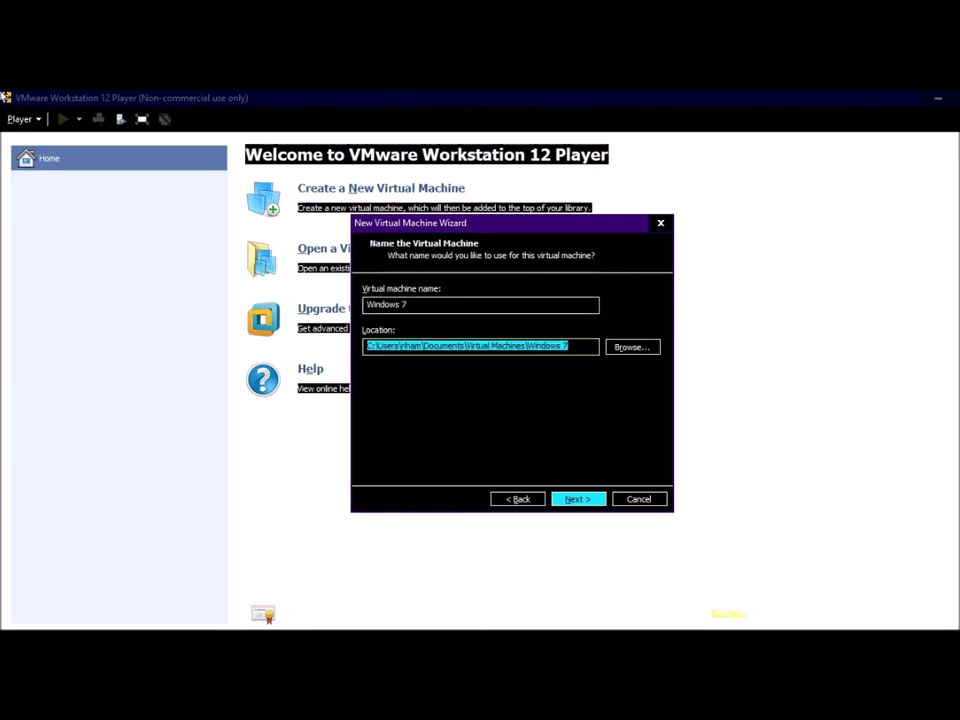
pyautogui.press('Tab')
pyautogui.press('Return')
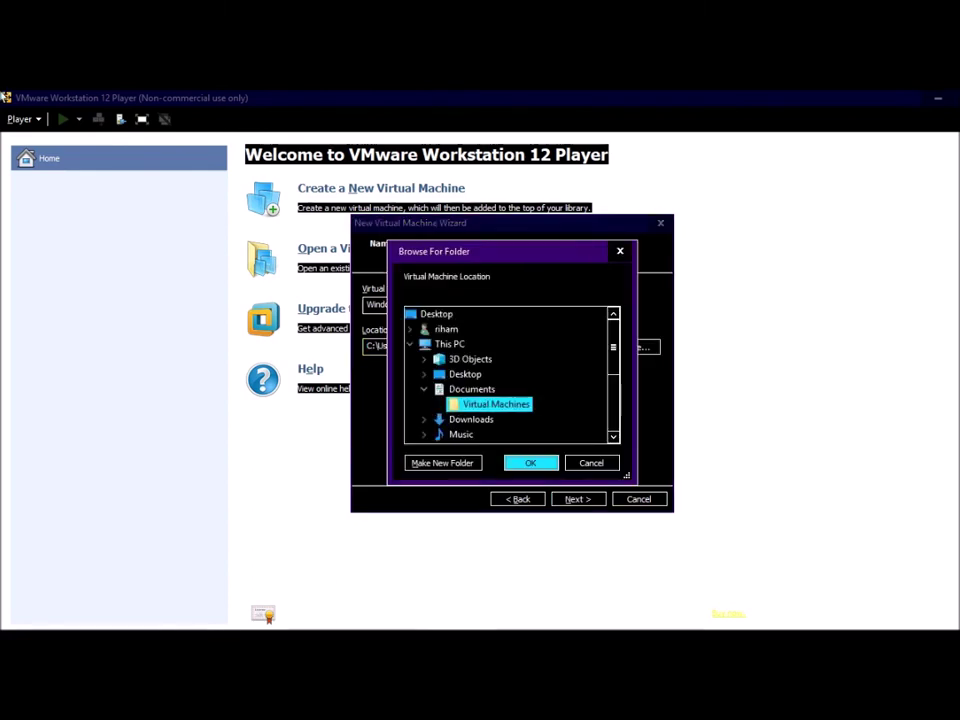
pyautogui.click(471, 389)
pyautogui.press('Left')
pyautogui.press('Left')
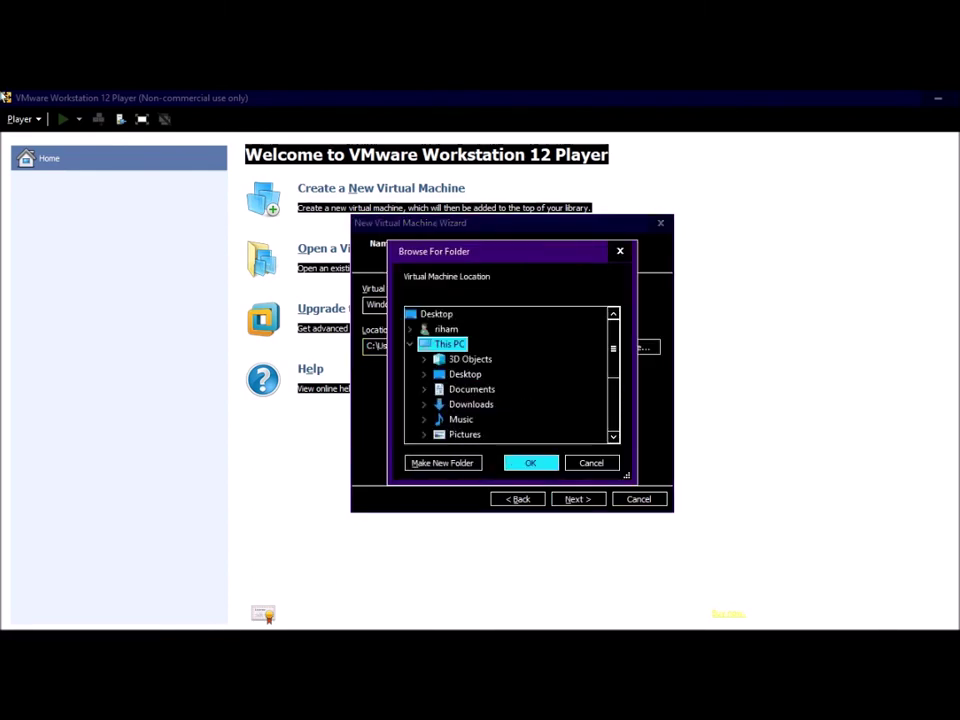
pyautogui.press('Down')
pyautogui.press('Down')
pyautogui.press('Down')
pyautogui.press('Down')
pyautogui.press('Down')
pyautogui.press('Down')
pyautogui.press('Down')
pyautogui.press('Down')
pyautogui.press('Down')
pyautogui.press('Down')
pyautogui.press('Down')
pyautogui.press('Right')
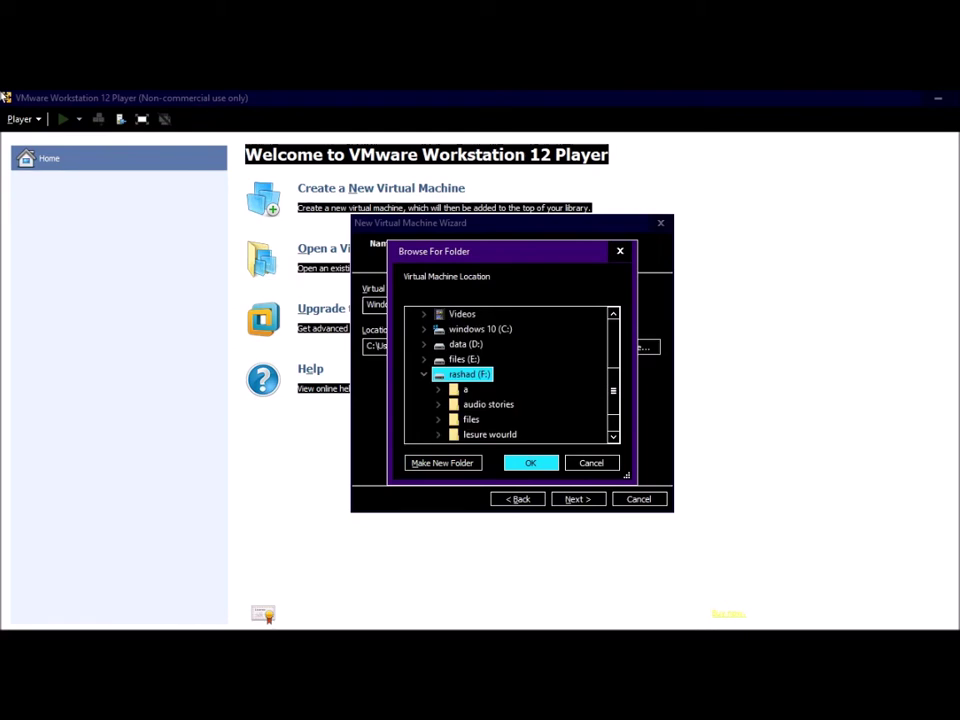
pyautogui.press('Down')
pyautogui.press('Down')
pyautogui.press('Down')
pyautogui.press('Down')
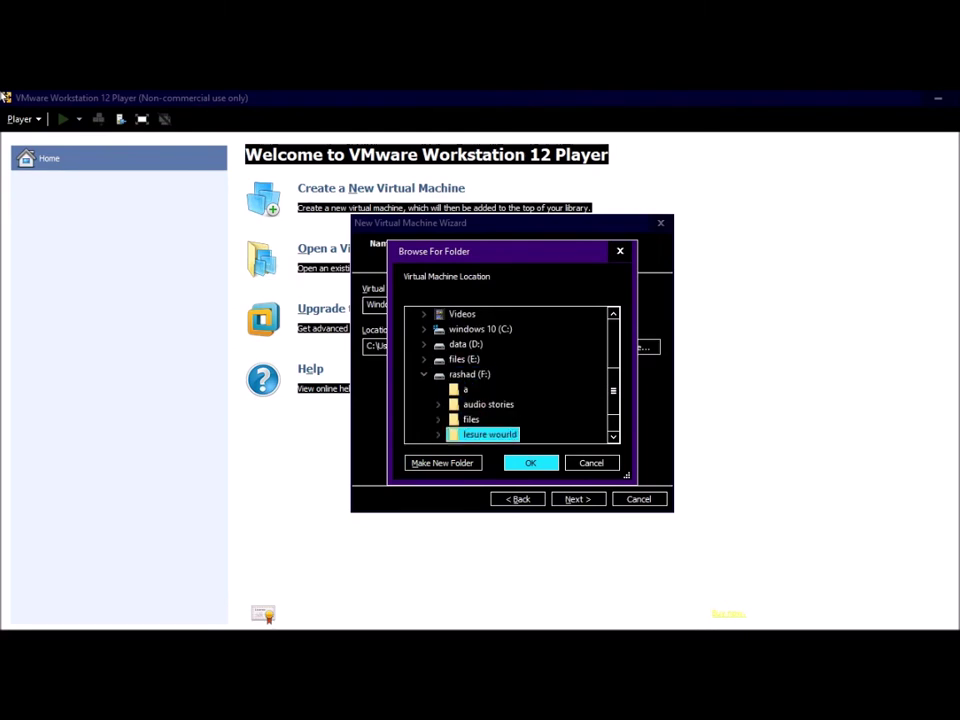
# Step: Create a new folder named 'windows7 virtual machine' on drive F:
pyautogui.press('Left')
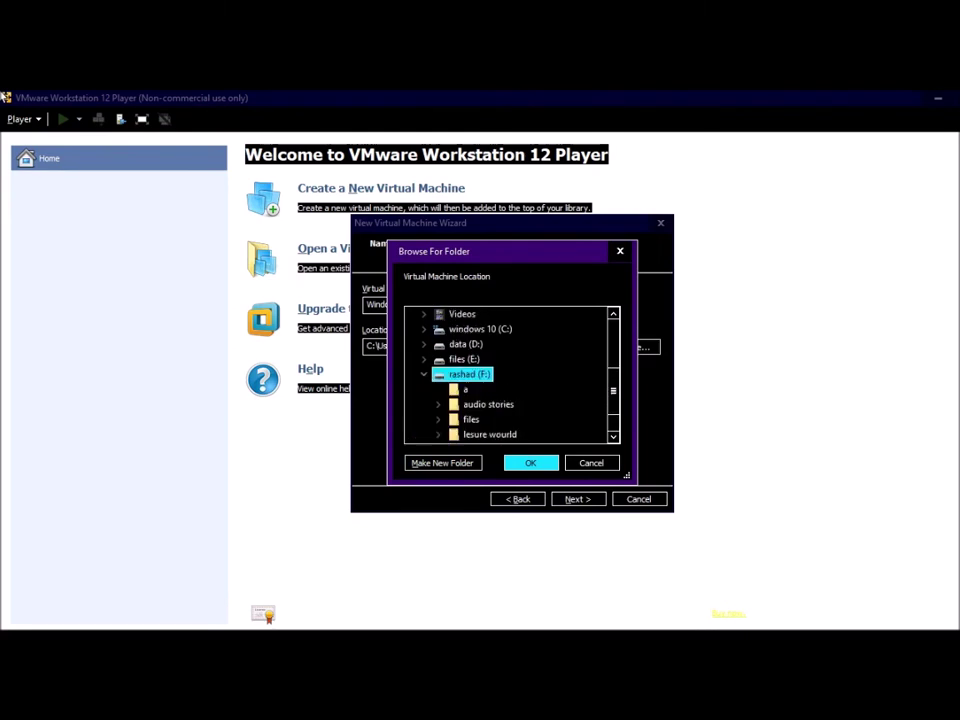
pyautogui.press('Tab')
pyautogui.press('Return')
pyautogui.write('windows')
pyautogui.hotkey('ctrl', 'a')
pyautogui.press('BackSpace')
pyautogui.write('windows7 virtual machine')
pyautogui.press('Return')
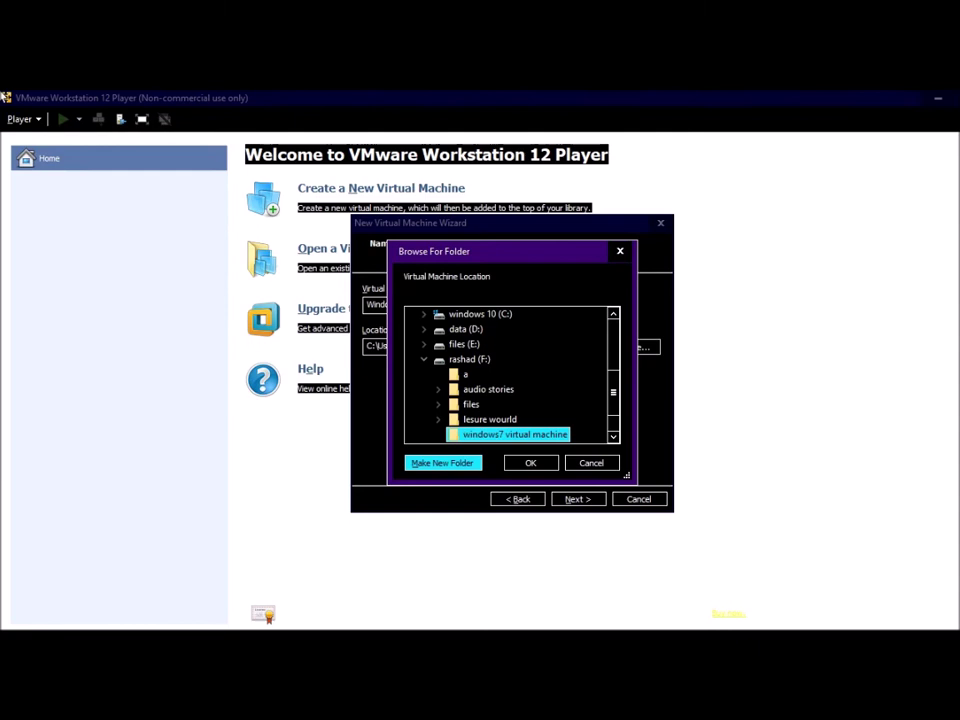
# Step: Use the 'windows7 virtual machine' folder as the VM location and continue to disk capacity
pyautogui.press('Tab')
pyautogui.press('Return')
pyautogui.press('Tab')
pyautogui.press('Return')
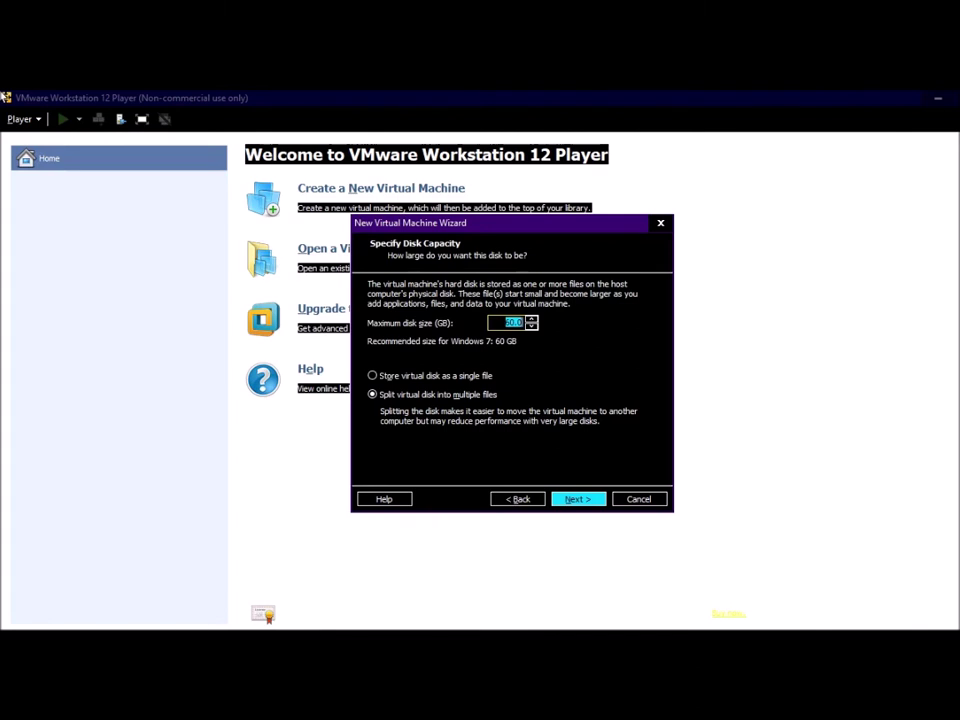
# Step: Change the maximum disk size from 60.0 to 20.0 GB, keep it split into files, and continue
pyautogui.press('Tab')
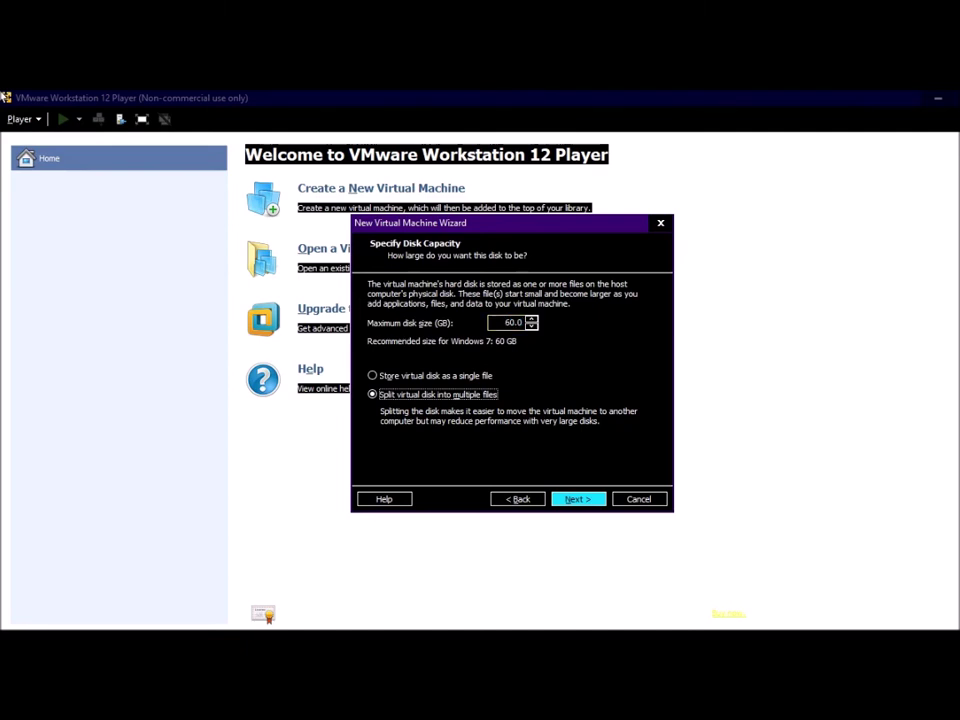
pyautogui.hotkey('shift', 'Tab')
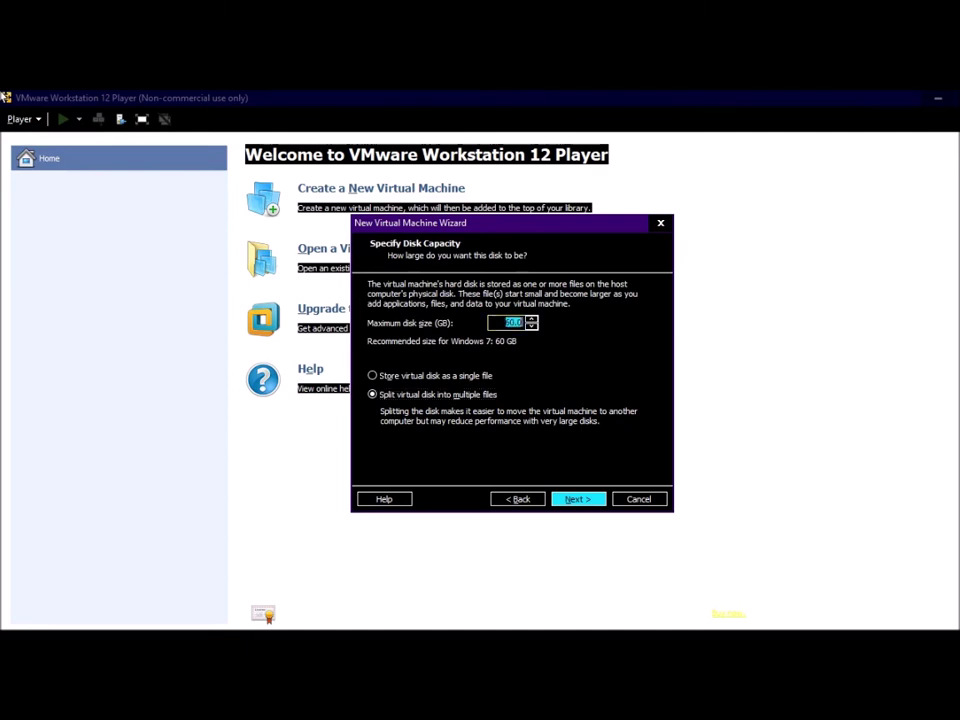
pyautogui.press('BackSpace')
pyautogui.write('2')
pyautogui.press('Tab')
pyautogui.press('Tab')
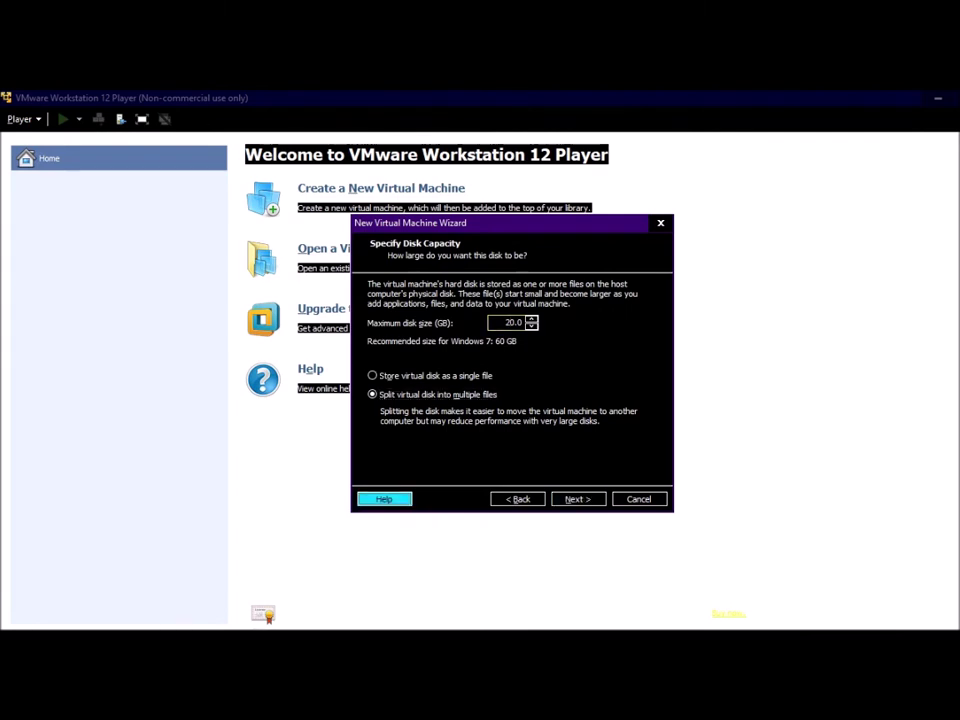
pyautogui.press('Tab')
pyautogui.press('Tab')
pyautogui.press('Return')
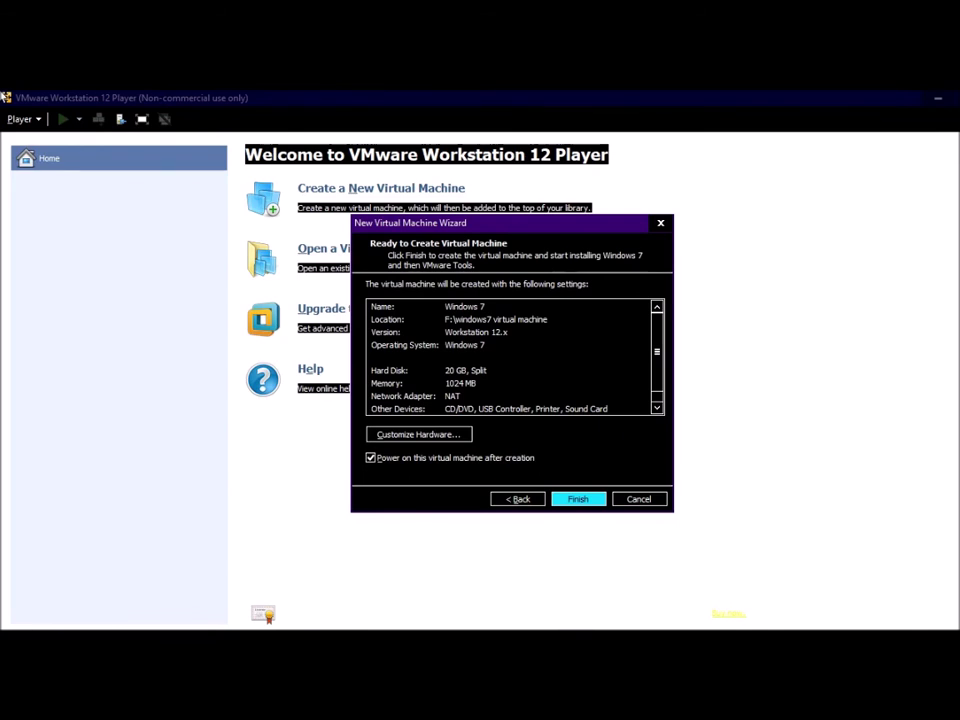
# Step: Review the Ready to Create summary, then open Customize Hardware at the 1024 MB Memory page
pyautogui.click(410, 306)
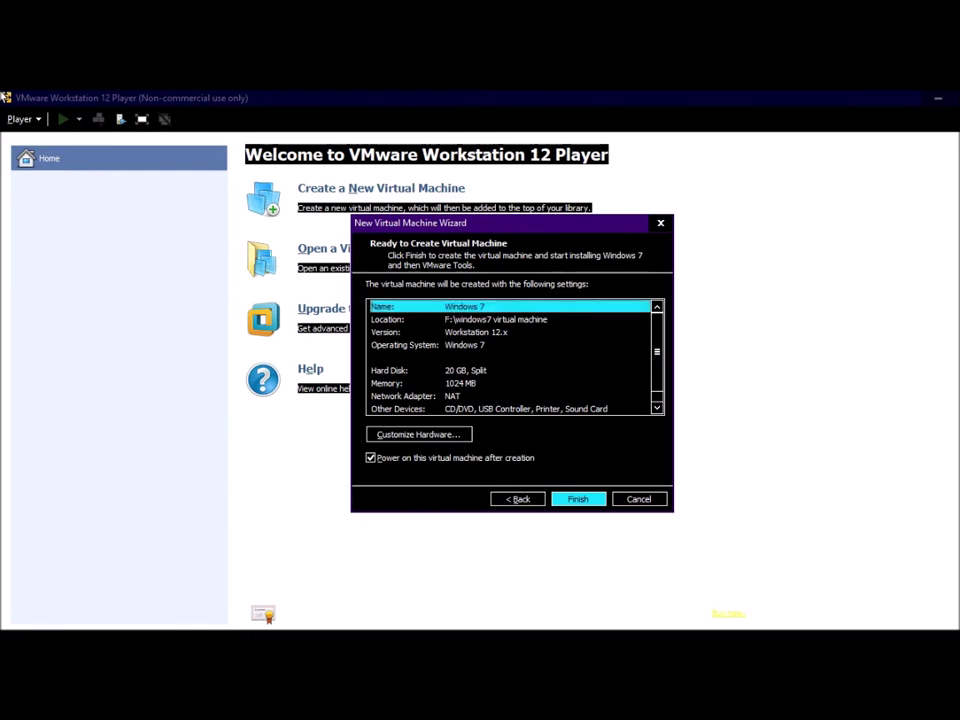
pyautogui.click(410, 319)
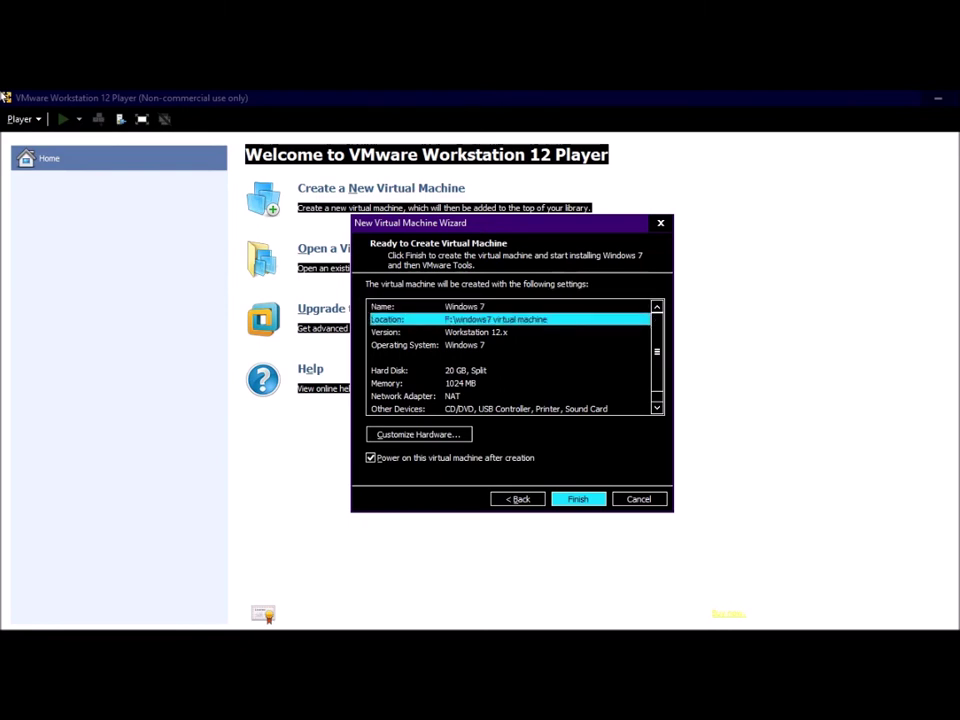
pyautogui.click(410, 332)
pyautogui.click(410, 344)
pyautogui.click(410, 370)
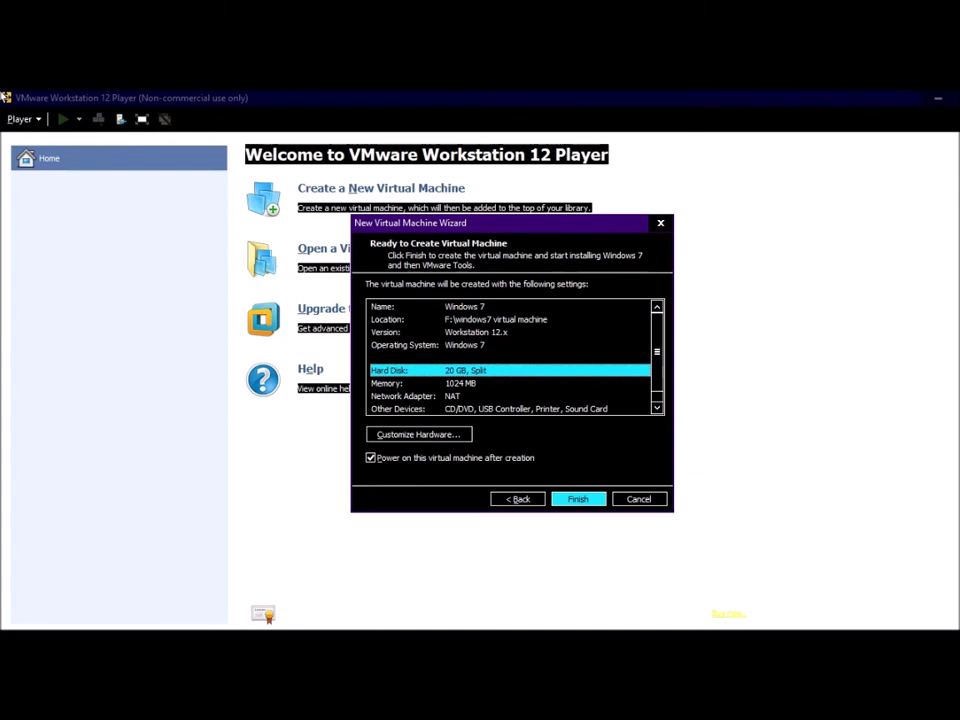
pyautogui.click(410, 383)
pyautogui.click(410, 396)
pyautogui.click(410, 408)
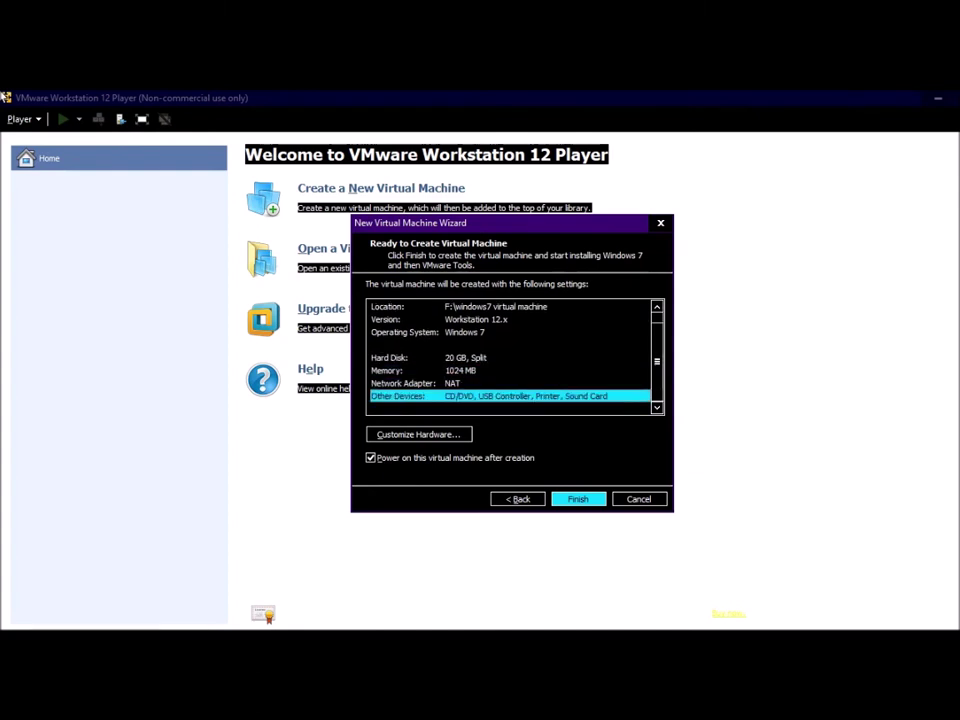
pyautogui.click(410, 370)
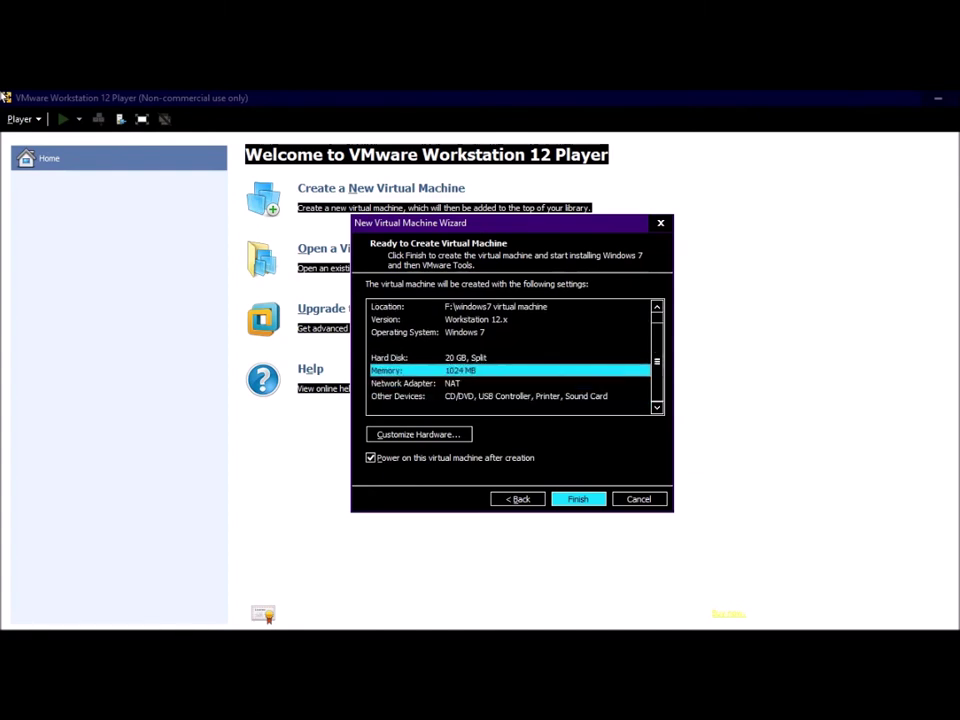
pyautogui.click(419, 434)
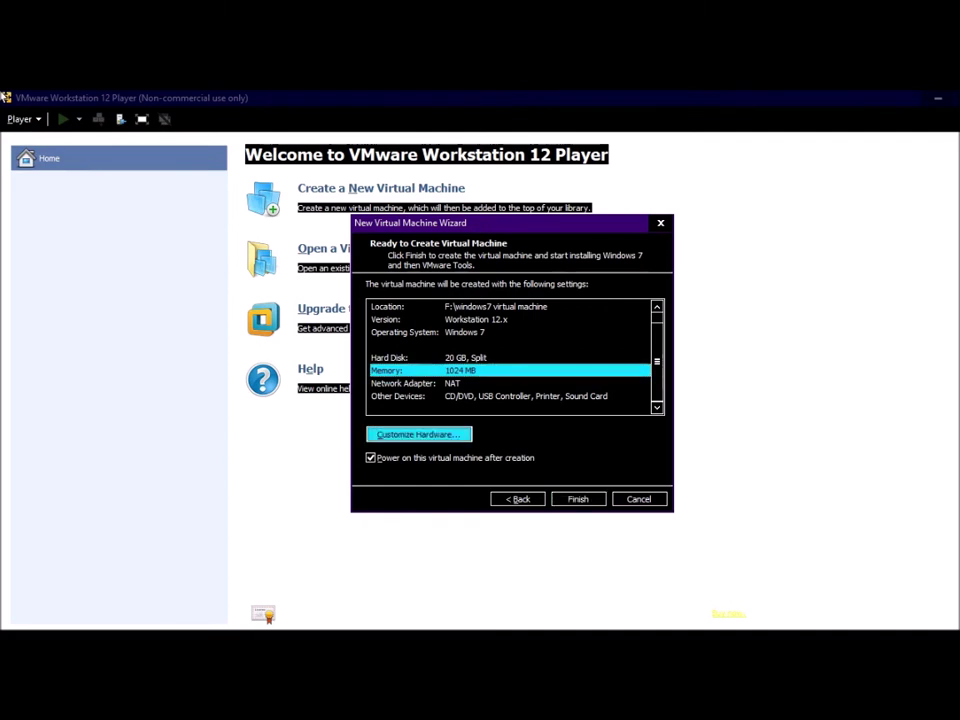
pyautogui.click(322, 215)
# Step: Change the memory from 1024 MB to 2048 MB
pyautogui.click(316, 202)
pyautogui.press('Tab')
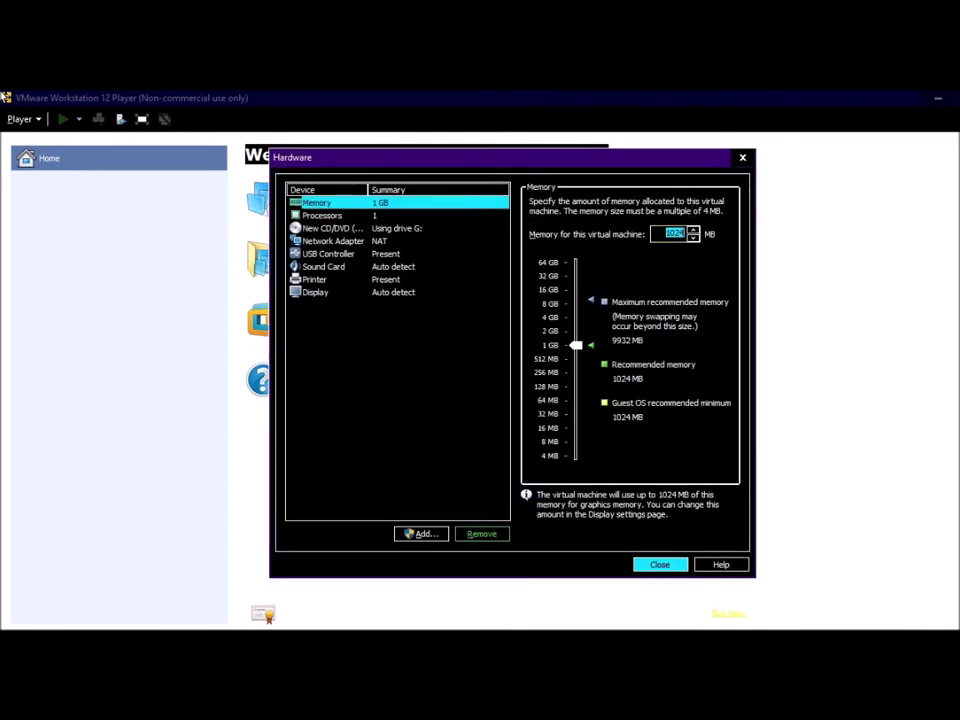
pyautogui.click(675, 233)
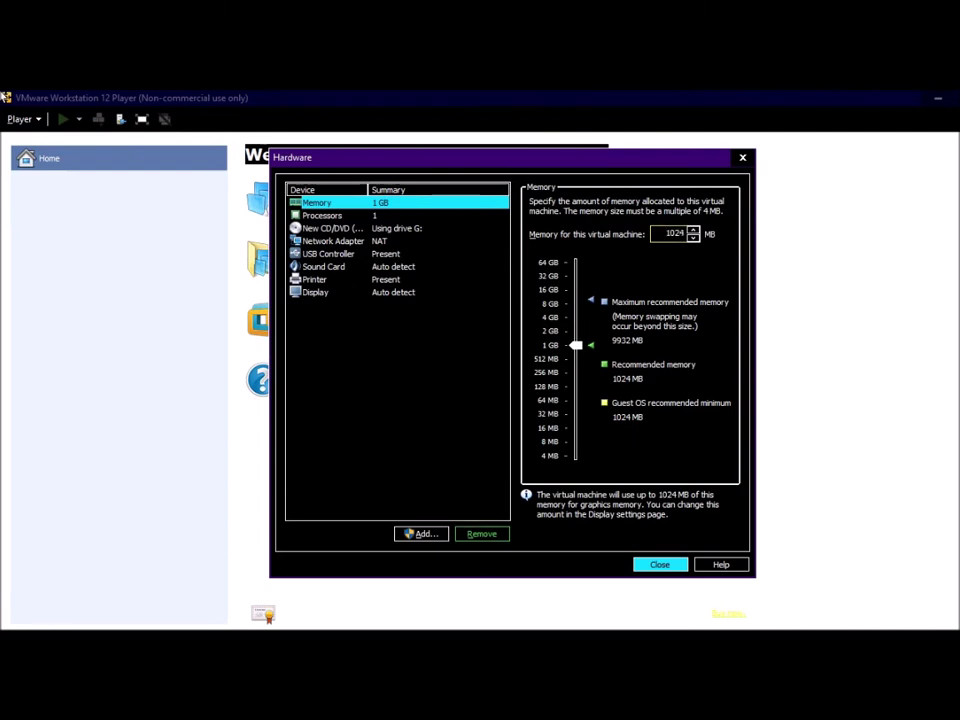
pyautogui.press('BackSpace')
pyautogui.press('BackSpace')
pyautogui.press('BackSpace')
pyautogui.press('BackSpace')
pyautogui.write('20')
pyautogui.write('48')
# Step: Set Processors to 2 cores, look over the device list, and close Hardware
pyautogui.click(322, 215)
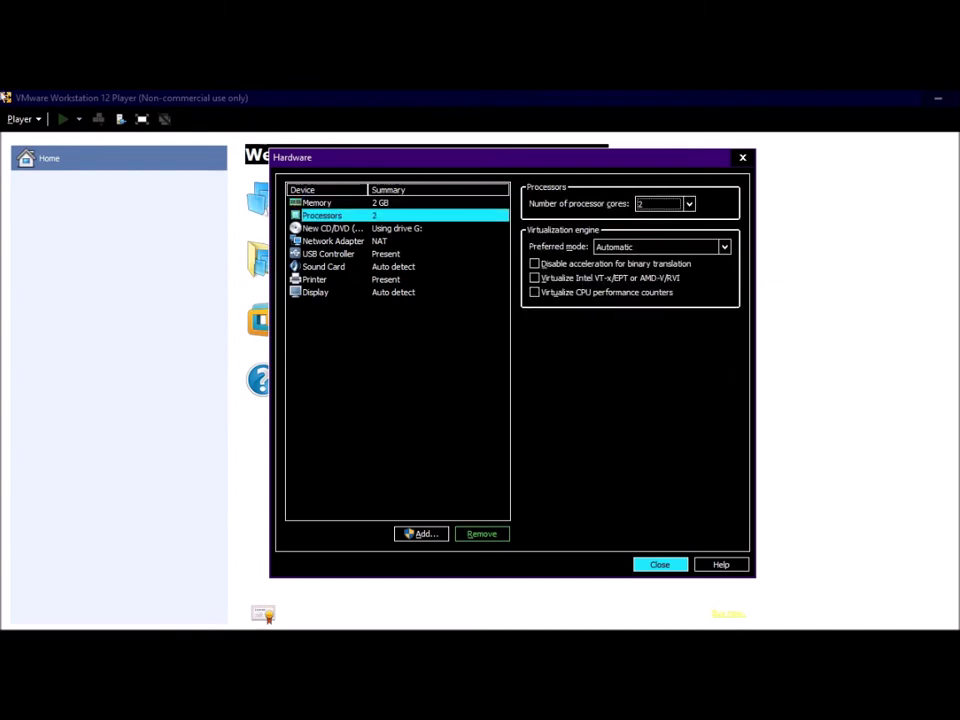
pyautogui.press('Tab')
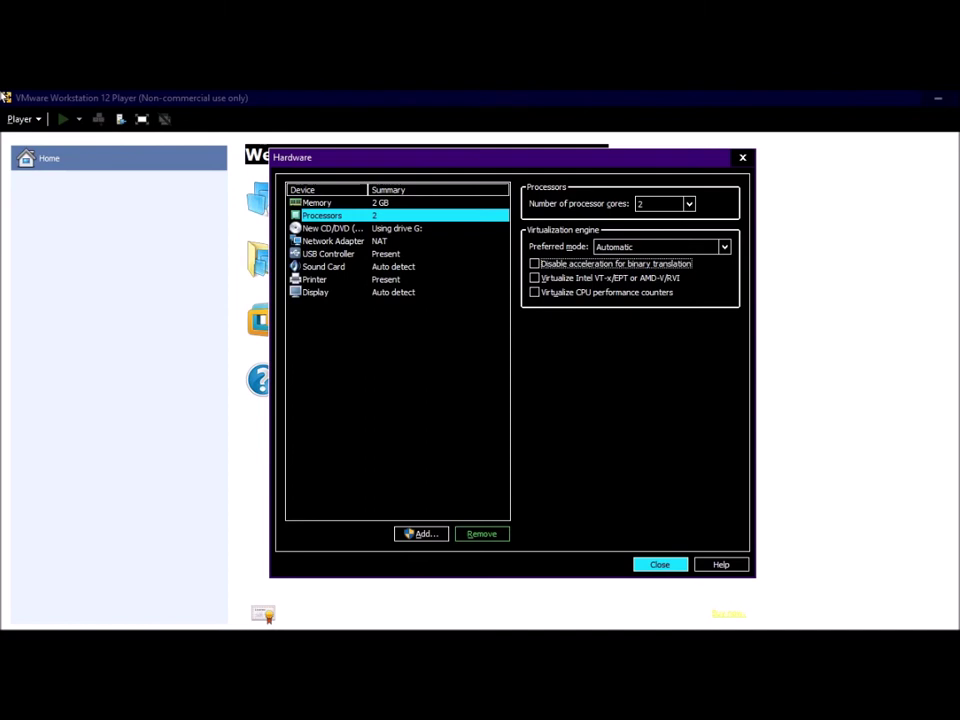
pyautogui.press('Tab')
pyautogui.press('Tab')
pyautogui.press('Tab')
pyautogui.press('Tab')
pyautogui.press('Tab')
pyautogui.press('Tab')
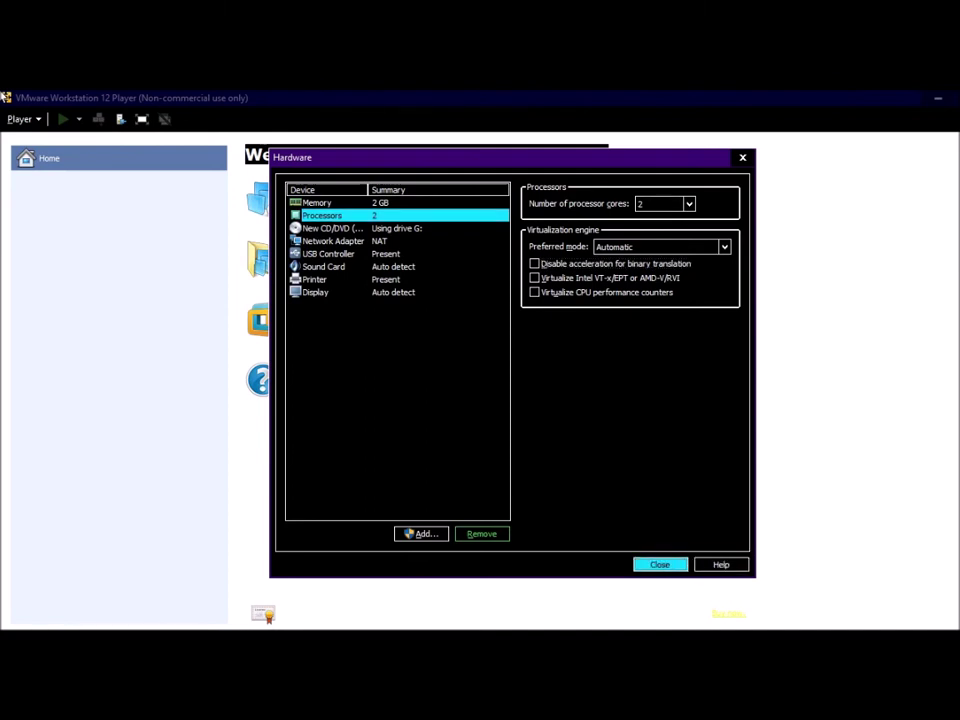
pyautogui.press('Tab')
pyautogui.press('Tab')
pyautogui.press('Down')
pyautogui.press('Down')
pyautogui.press('Down')
pyautogui.press('Down')
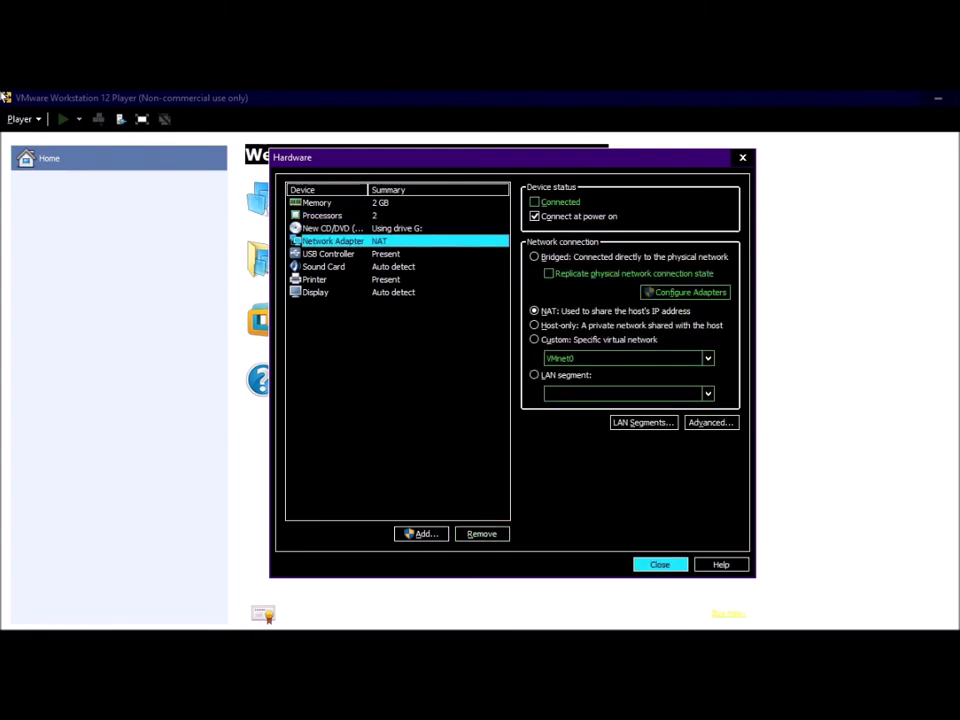
pyautogui.press('Down')
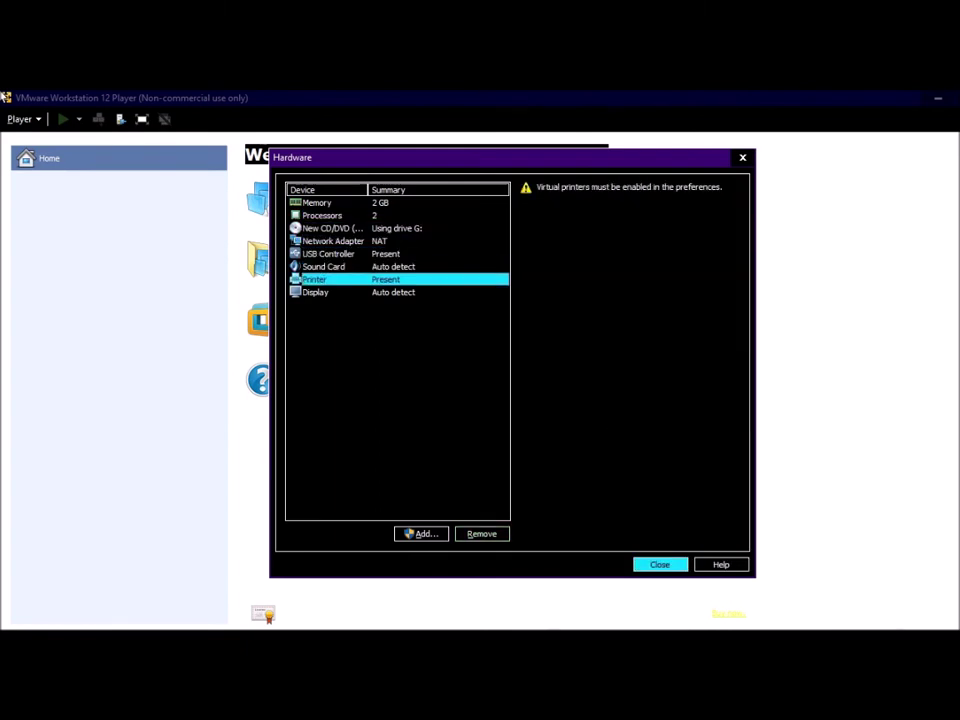
pyautogui.hotkey('shift', 'Tab')
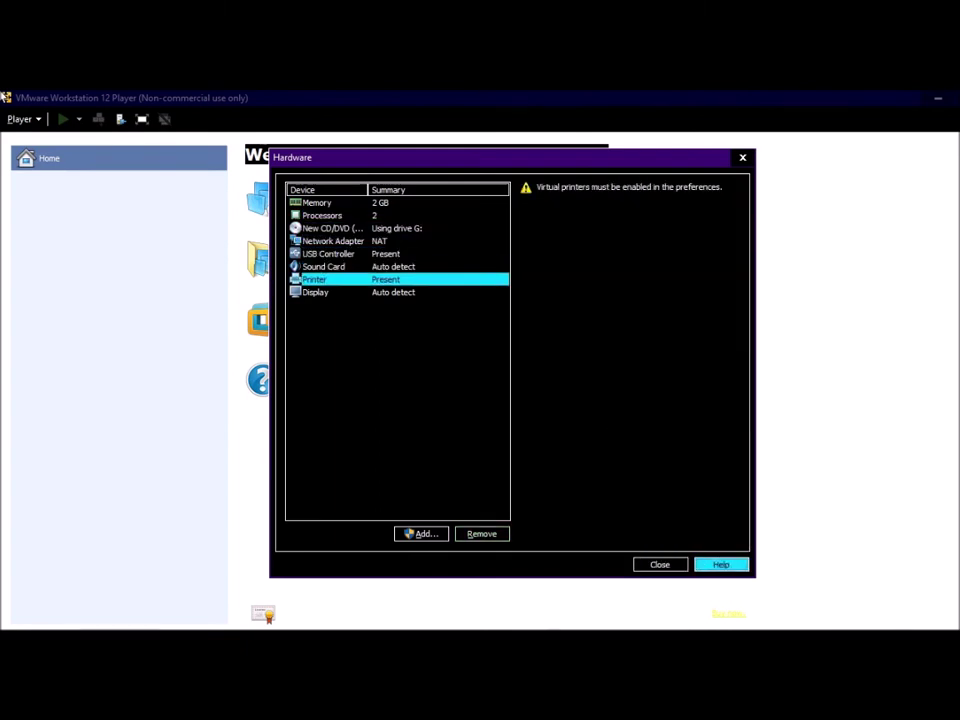
pyautogui.hotkey('shift', 'Tab')
pyautogui.hotkey('shift', 'Tab')
pyautogui.hotkey('shift', 'Tab')
pyautogui.press('Tab')
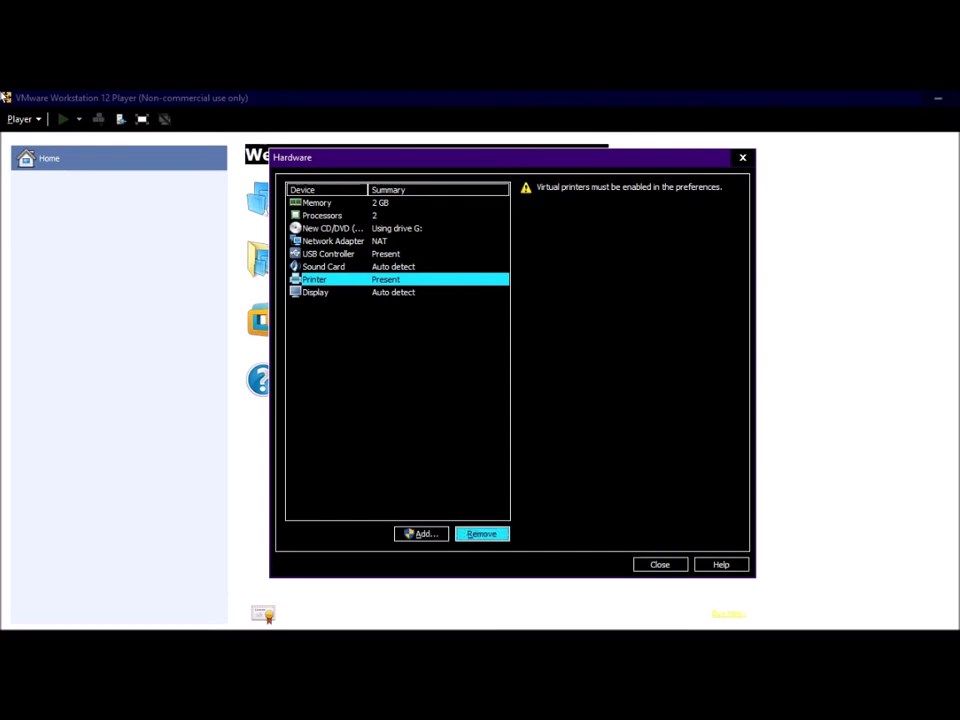
pyautogui.press('Tab')
pyautogui.press('Tab')
pyautogui.press('Tab')
pyautogui.press('Tab')
pyautogui.press('Tab')
pyautogui.press('Tab')
pyautogui.press('Tab')
pyautogui.press('Tab')
pyautogui.press('Tab')
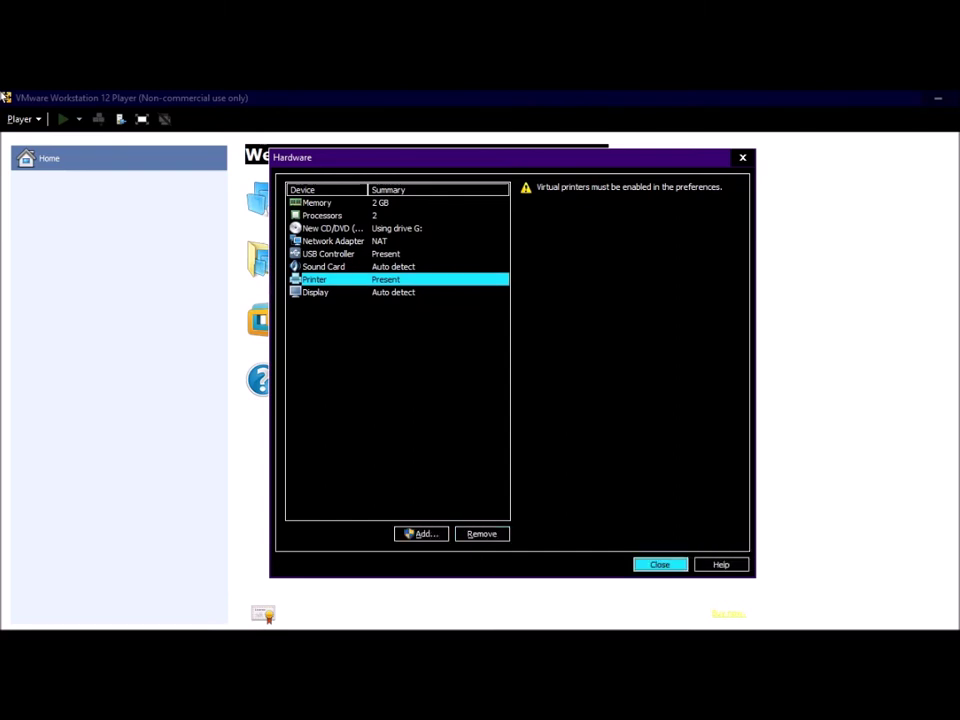
pyautogui.press('Tab')
pyautogui.press('Tab')
# Step: Finish the wizard with power-on checked so the Windows 7 VM is created and started
pyautogui.press('Return')
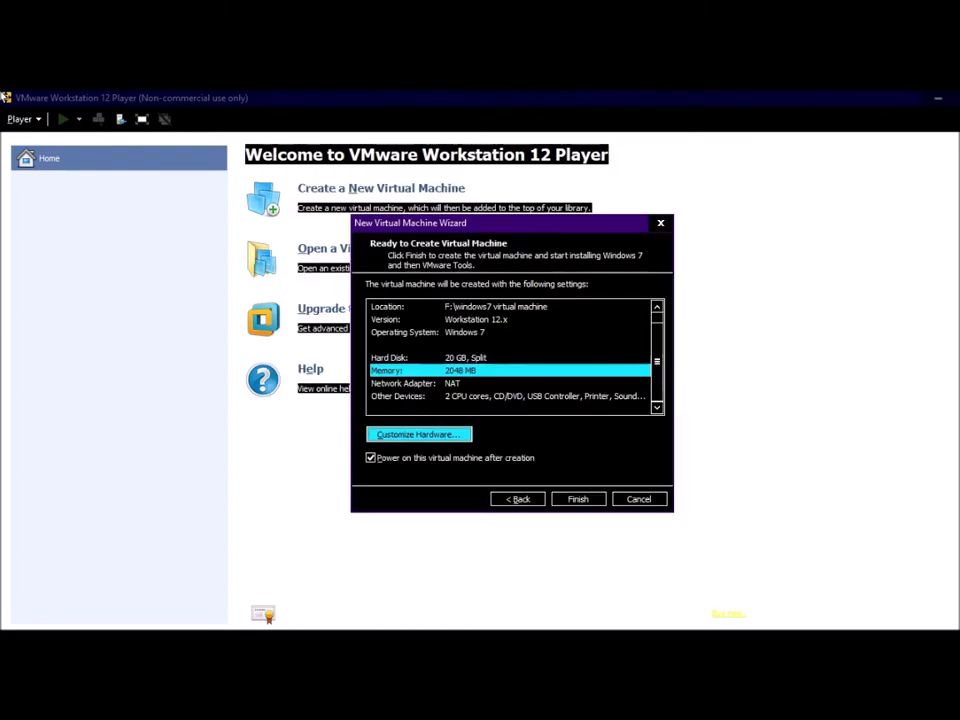
pyautogui.press('Tab')
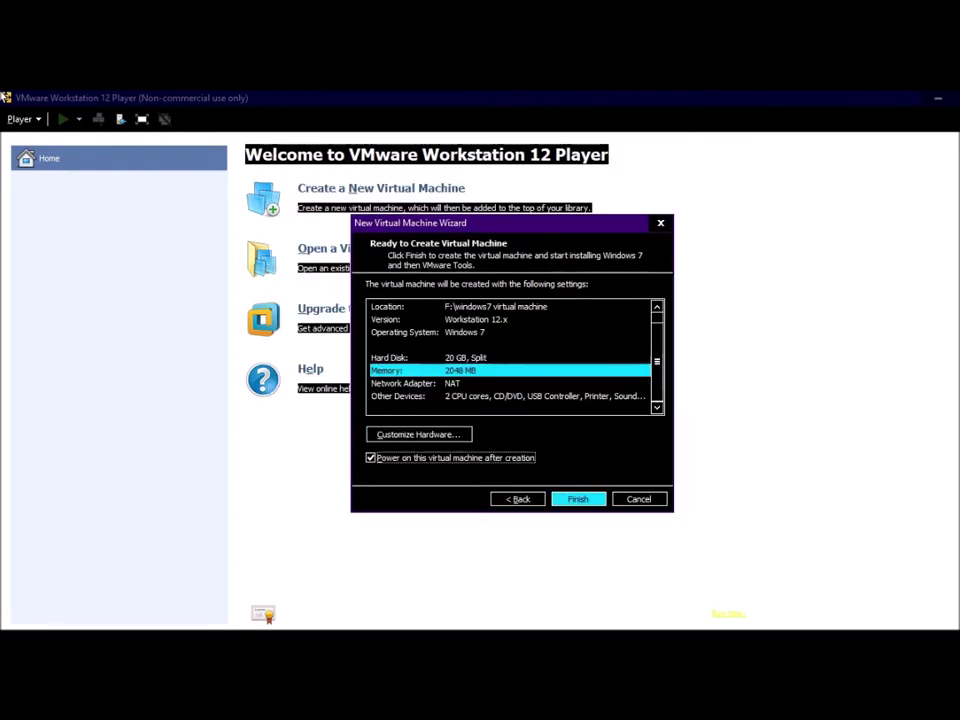
pyautogui.press('Tab')
pyautogui.press('Tab')
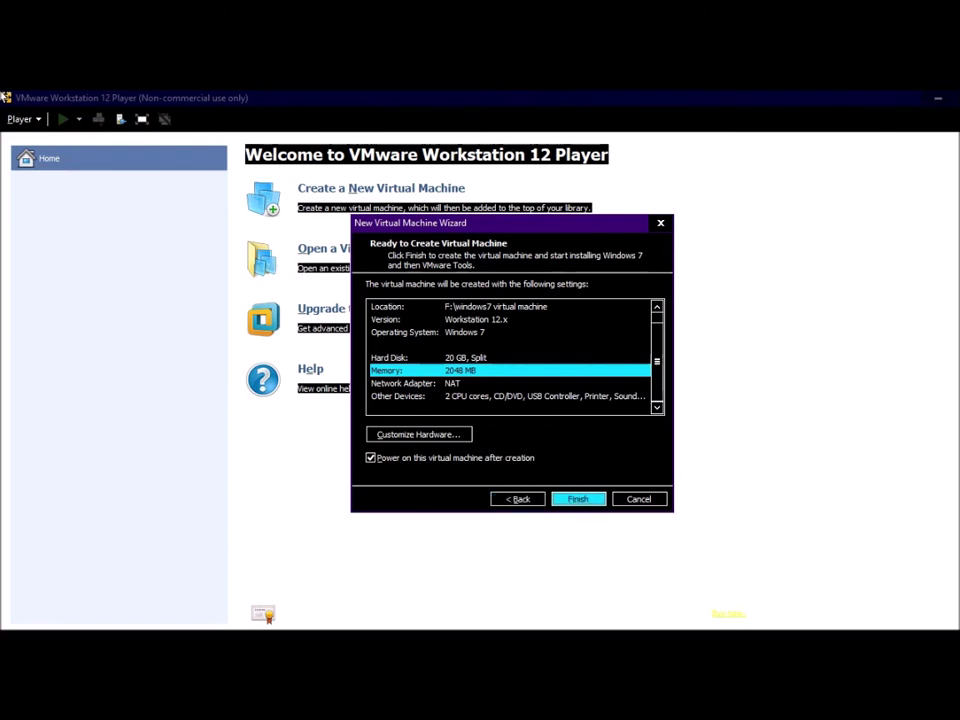
pyautogui.press('Return')
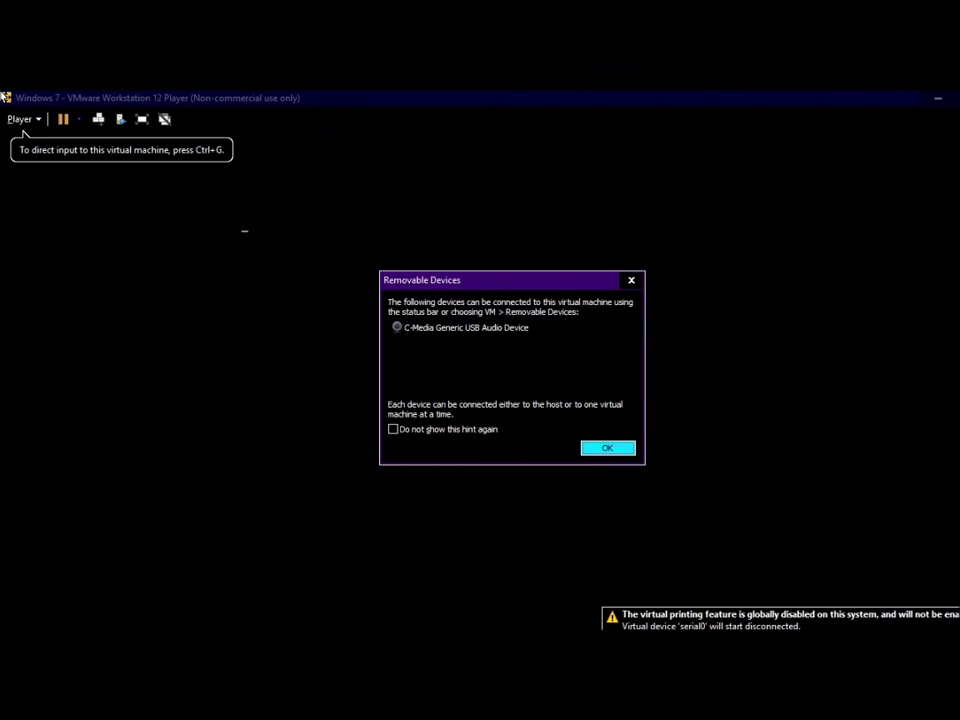
# Step: Dismiss the Removable Devices notice and choose Remind Me Later for the VMware Tools download
pyautogui.press('Return')
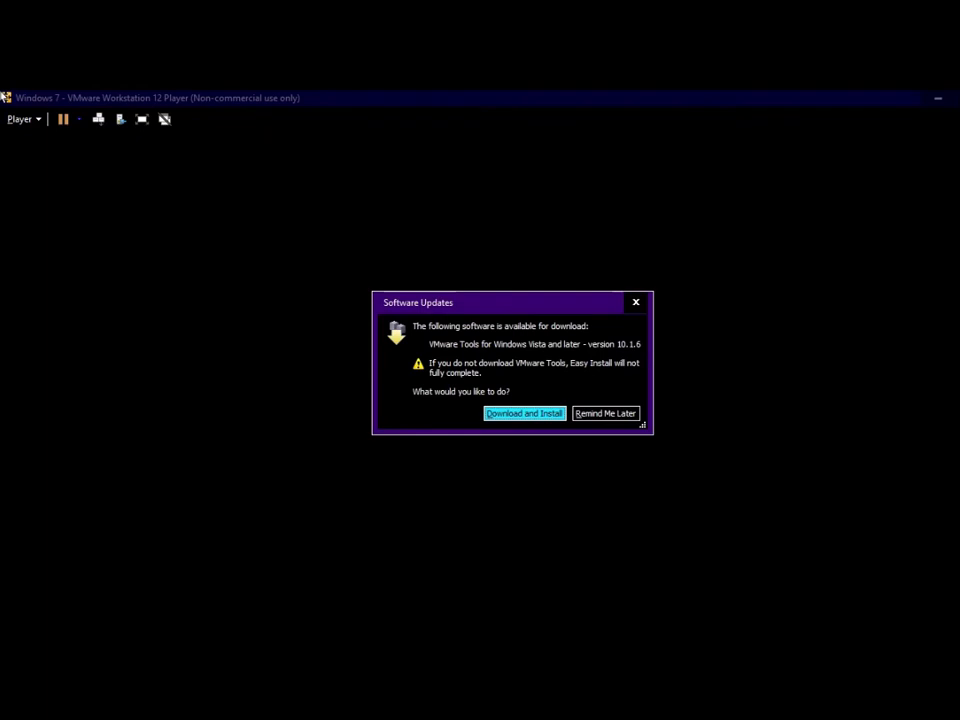
pyautogui.press('Tab')
pyautogui.press('Return')
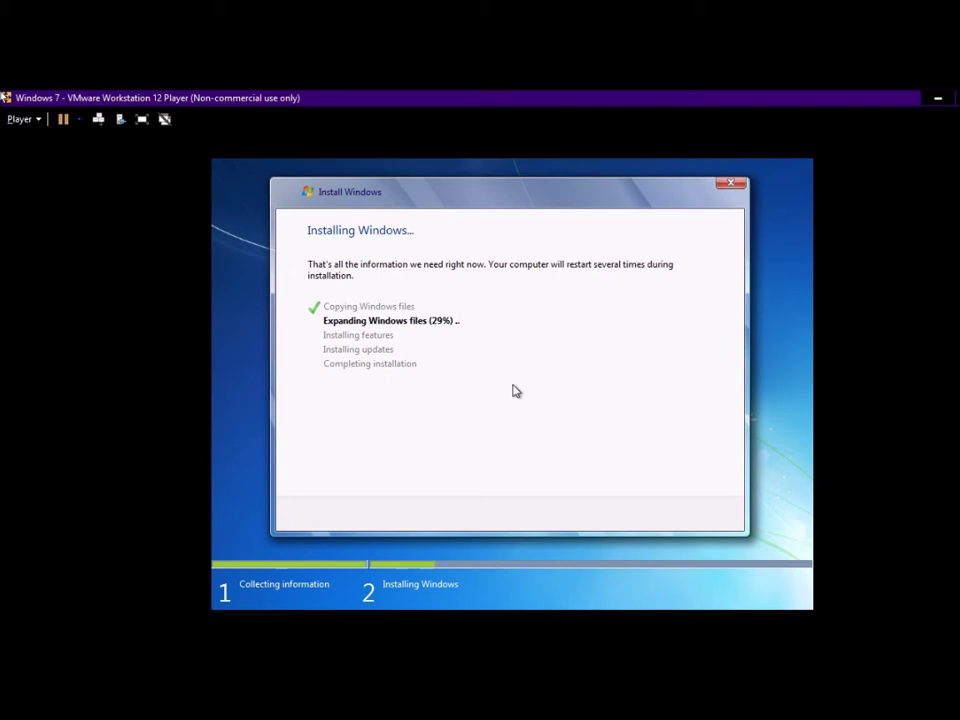
# Step: Switch to OBS Studio and open the Scenes list's context menu to add a scene
pyautogui.hotkey('alt', 'Tab')
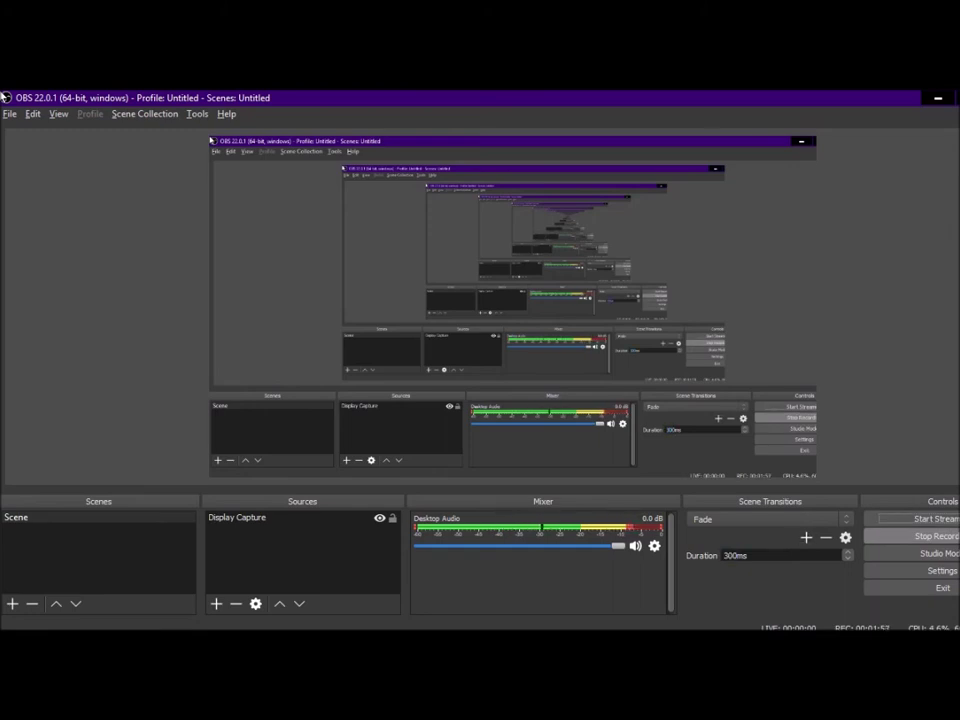
pyautogui.press('Tab')
pyautogui.press('Tab')
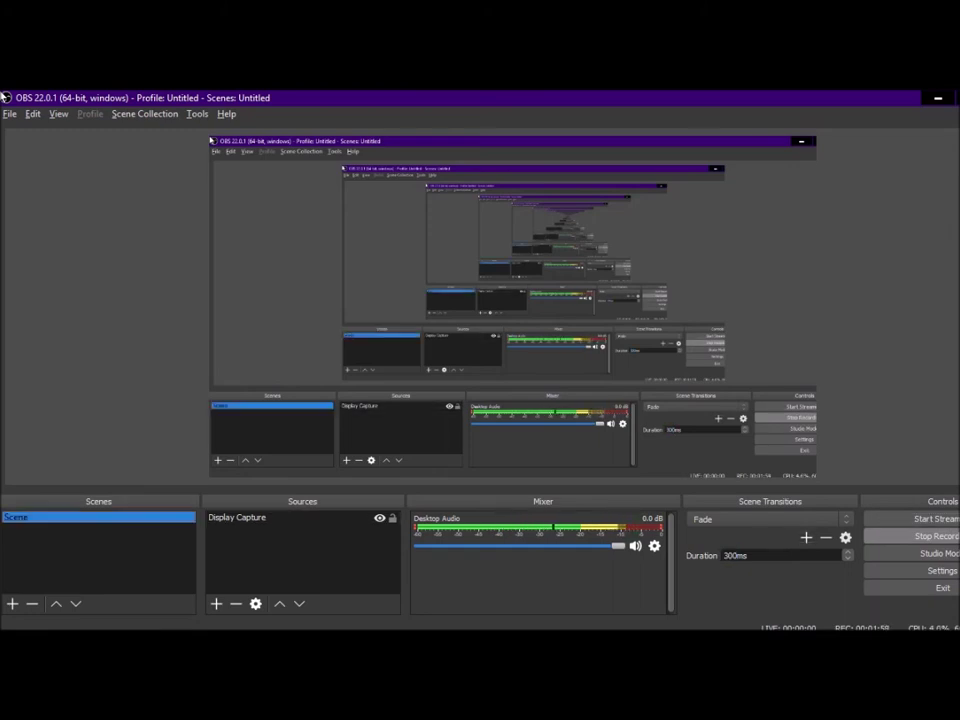
pyautogui.press('Menu')
# Step: Add a new OBS scene named 'vm'
pyautogui.press('Return')
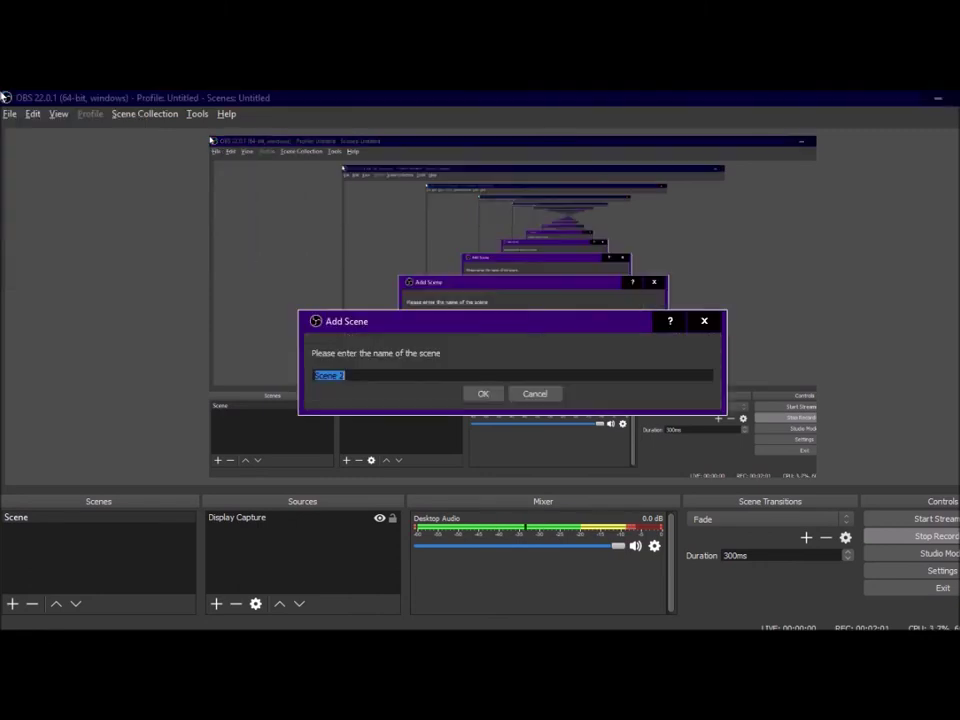
pyautogui.write('vm')
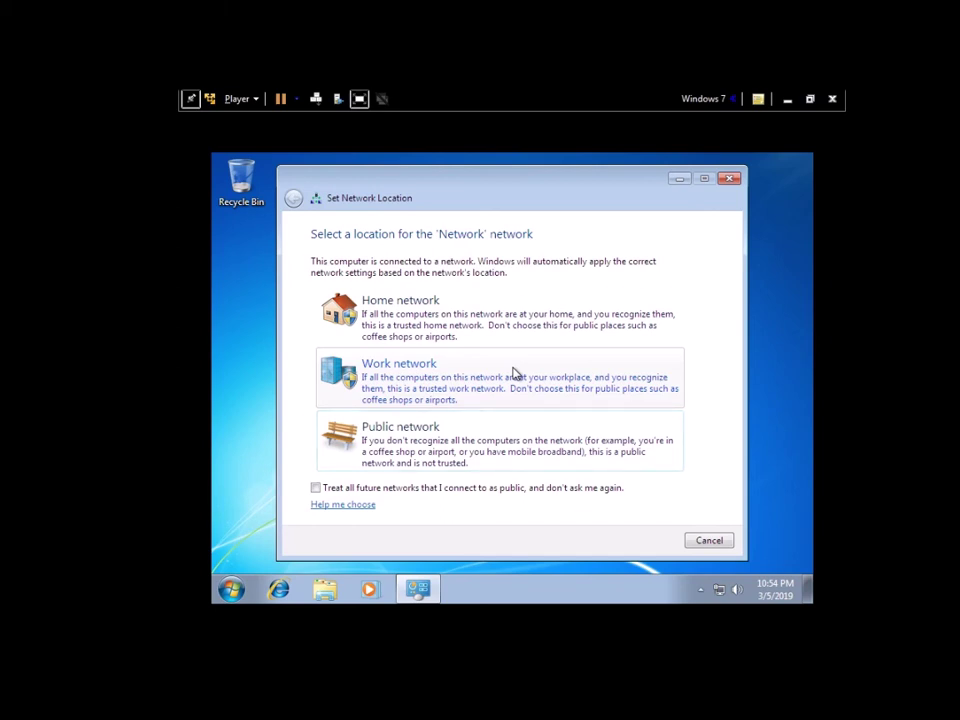
# Step: Pick Work network in the guest's Set Network Location prompt
pyautogui.click(514, 373)
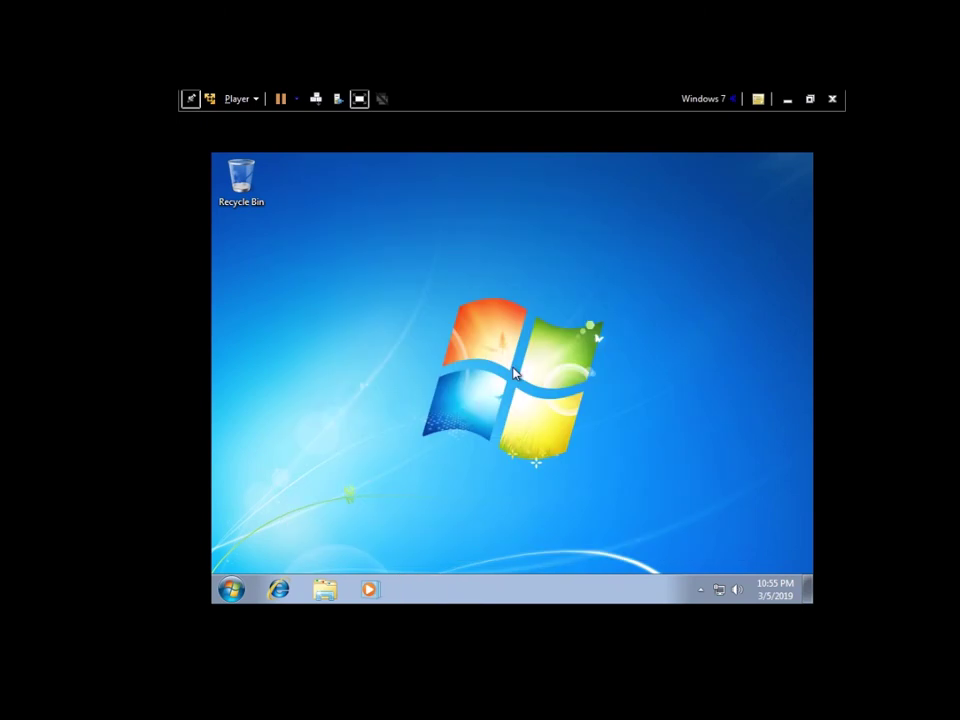
# Step: Open and close the guest's Start menu to return to the Windows 7 desktop
pyautogui.press('super')
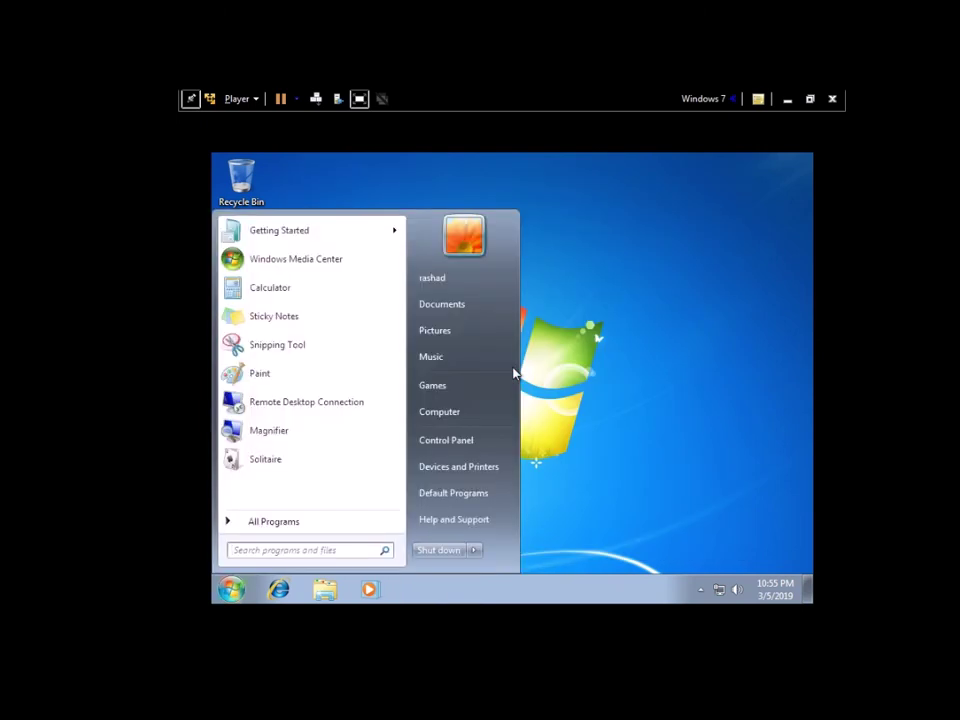
pyautogui.press('super')
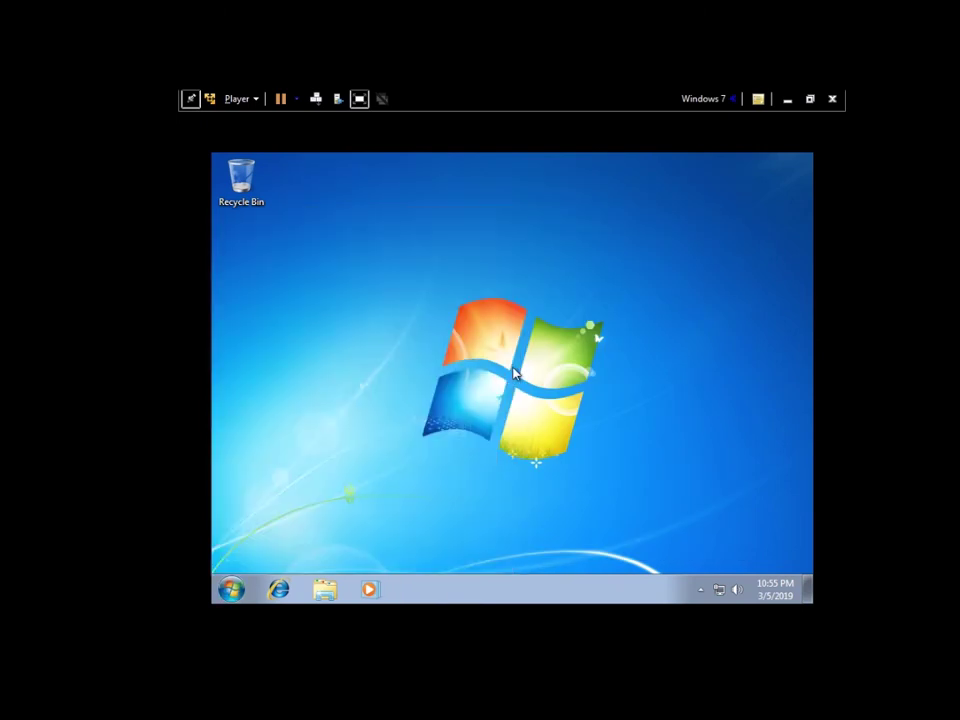
# Step: Turn on High Contrast with Left Alt+Shift+Print Screen, then search Start for 'na'
pyautogui.press('shift+alt+Print')
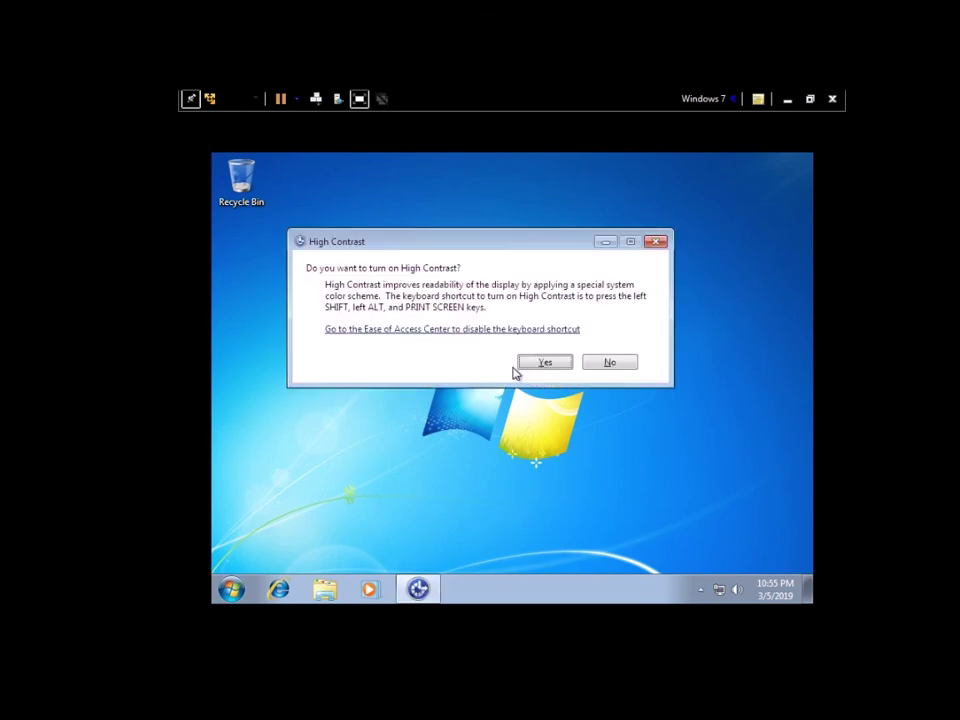
pyautogui.press('Return')
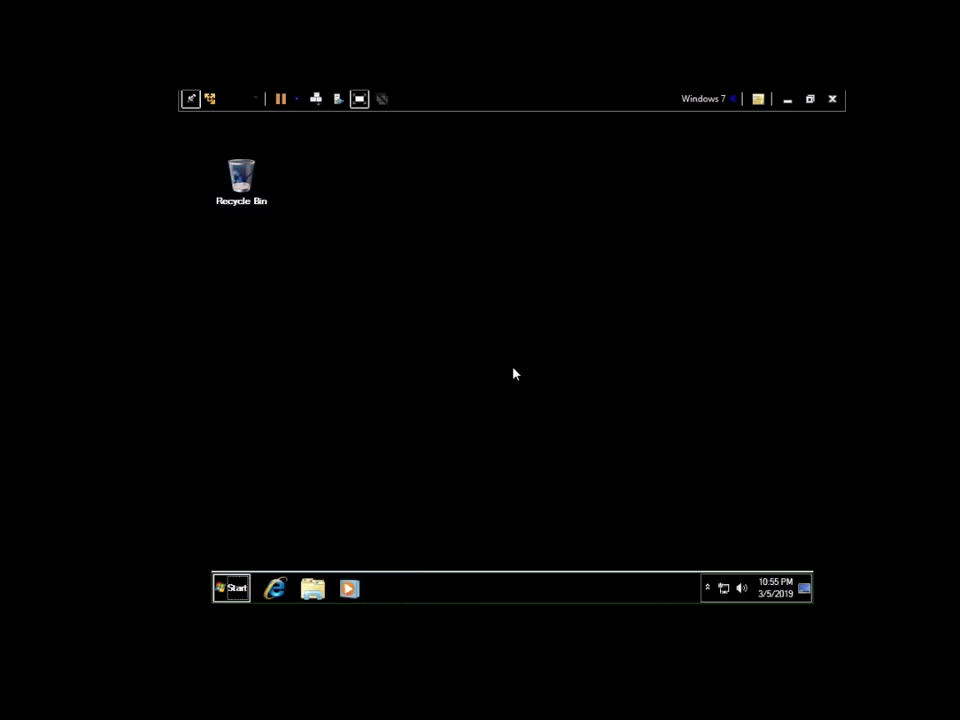
pyautogui.press('super')
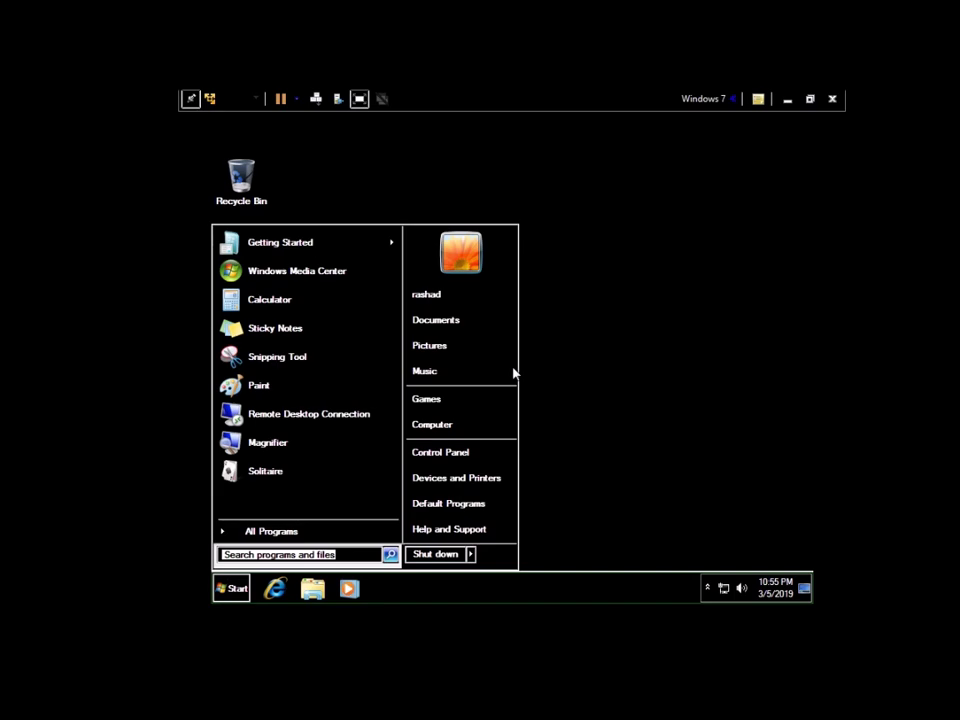
pyautogui.write('na')
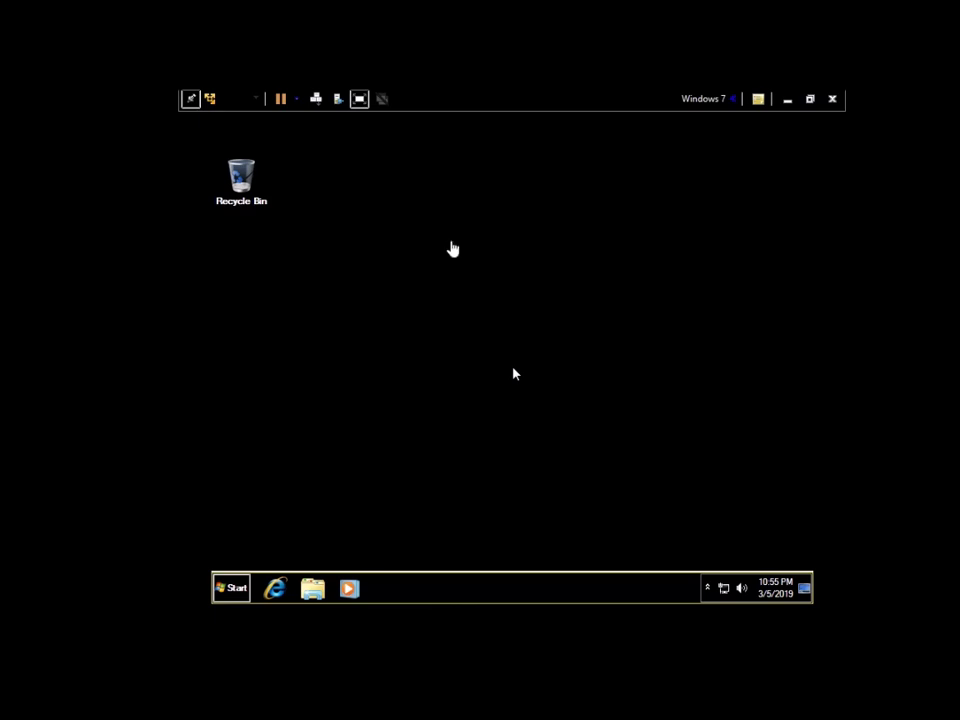
# Step: Launch Narrator from the Start search and tab through its settings options
pyautogui.press('super')
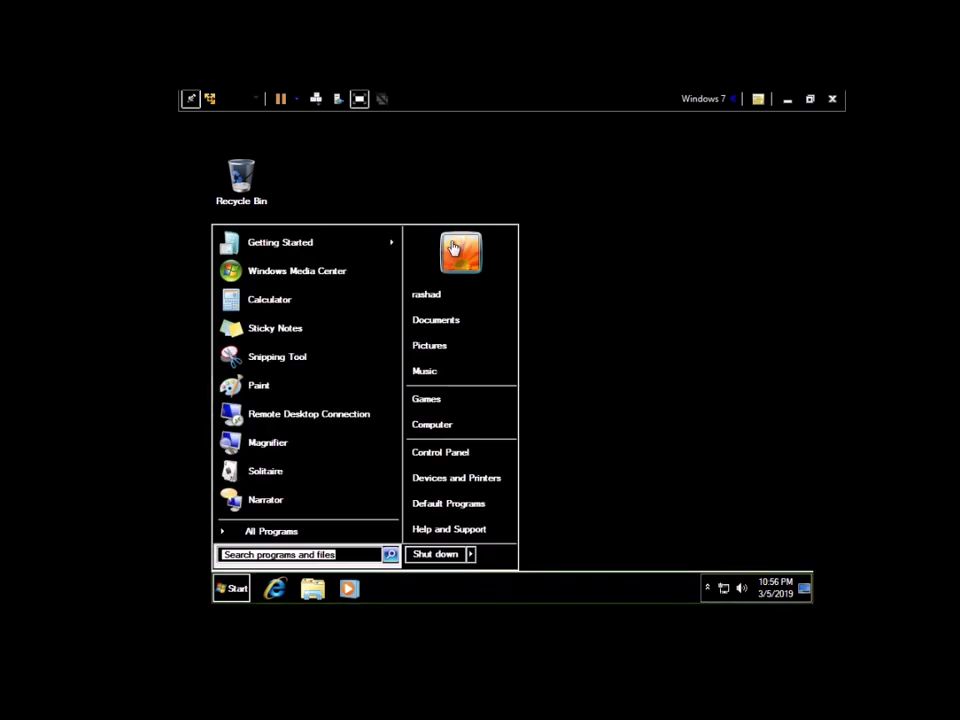
pyautogui.click(452, 248)
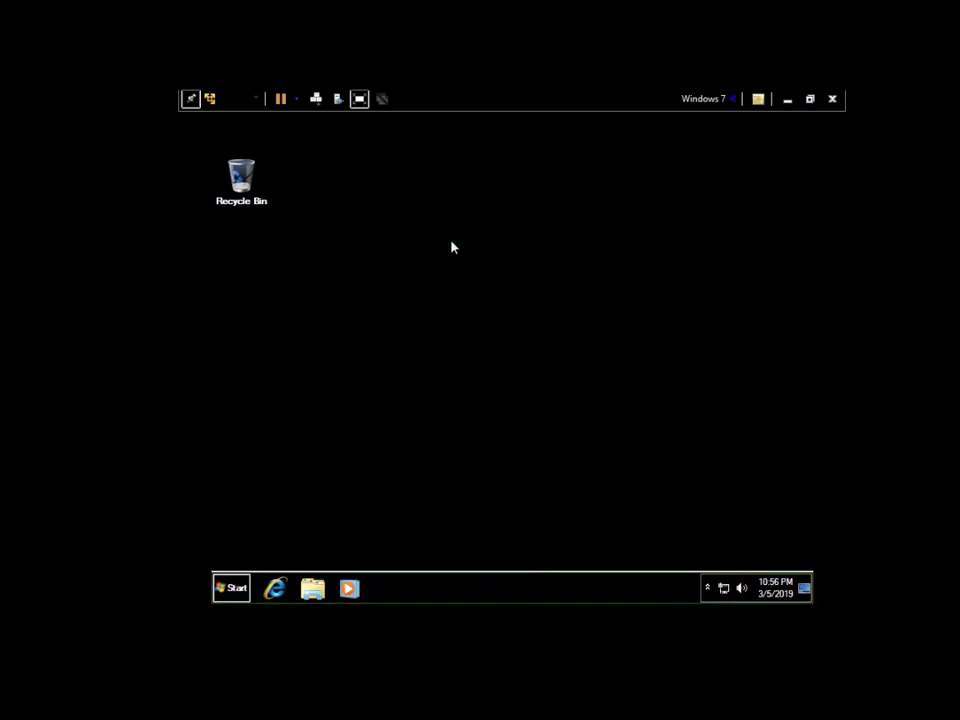
pyautogui.press('super')
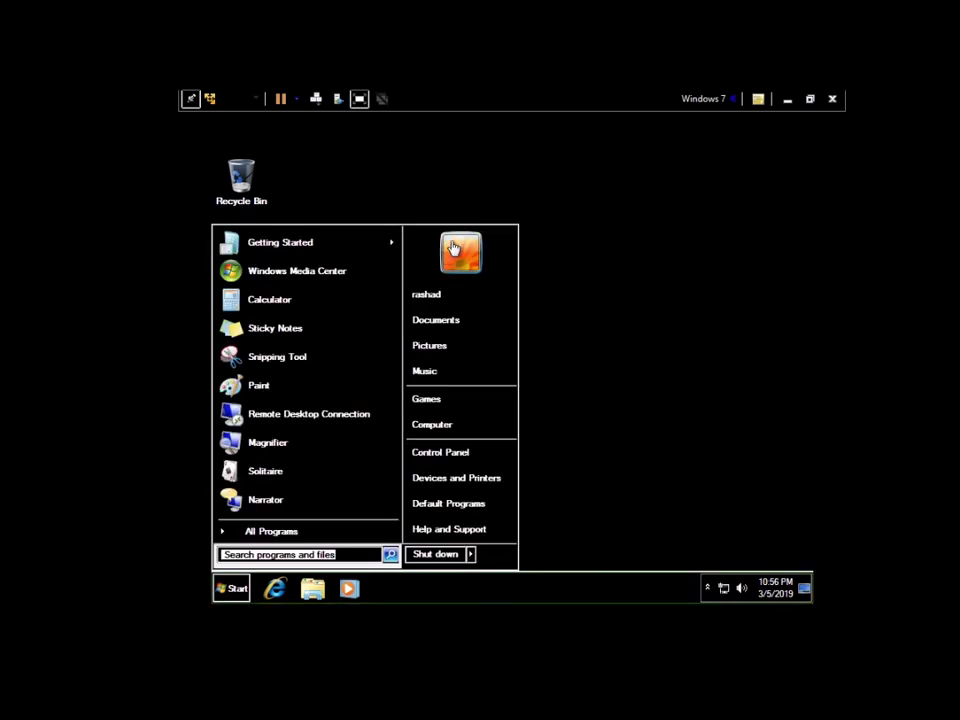
pyautogui.write('eso')
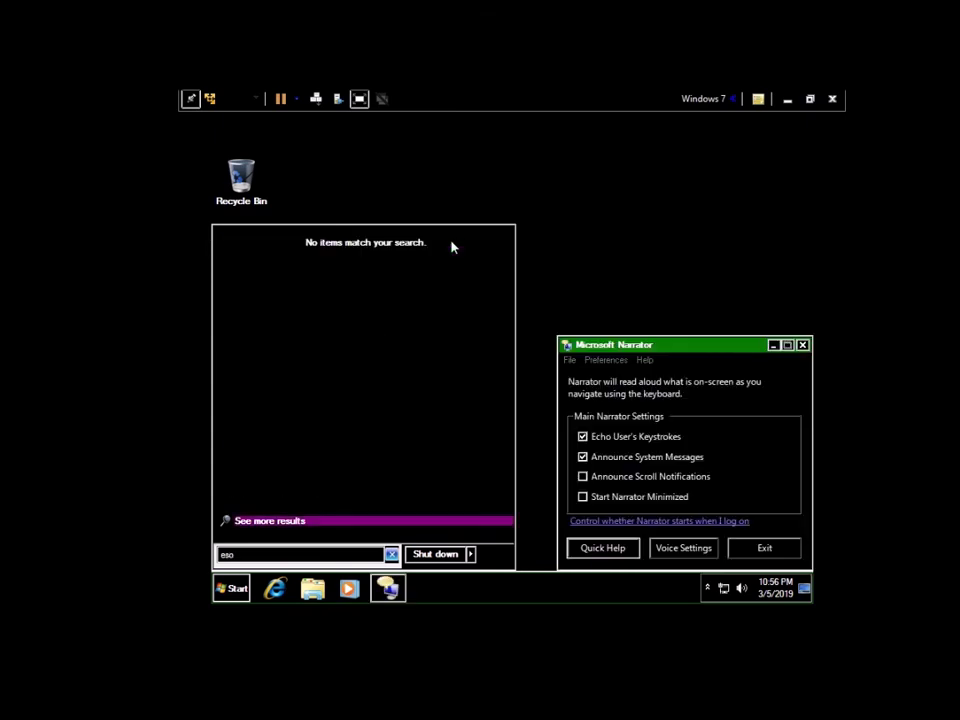
pyautogui.press('Escape')
pyautogui.press('Tab')
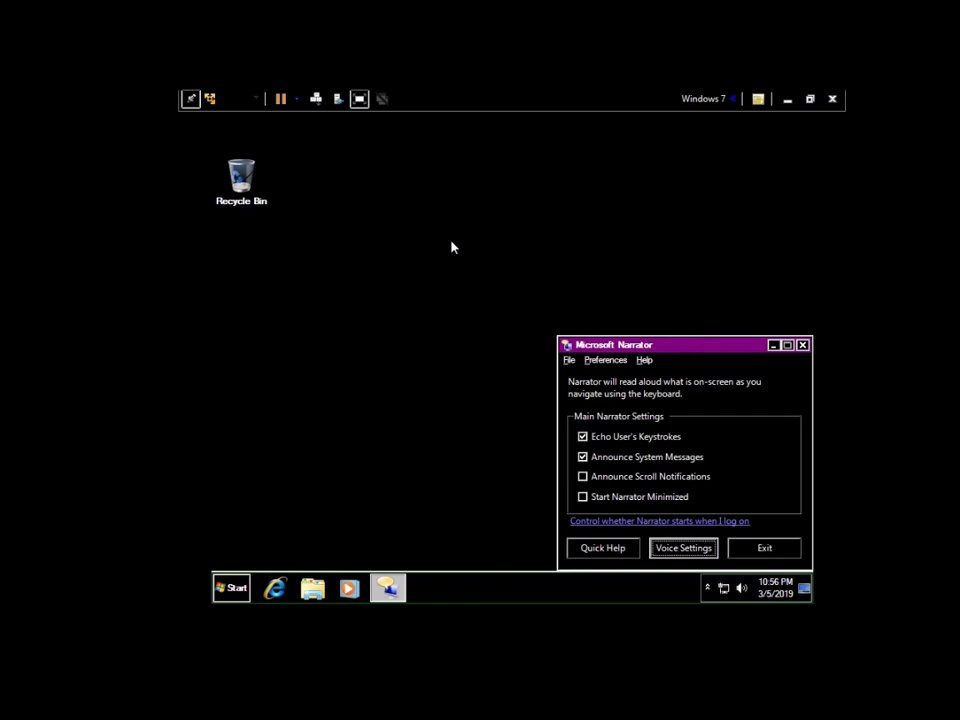
pyautogui.press('Tab')
pyautogui.press('Tab')
# Step: Tab through the taskbar into the tray, opening and closing the speaker volume control
pyautogui.press('super')
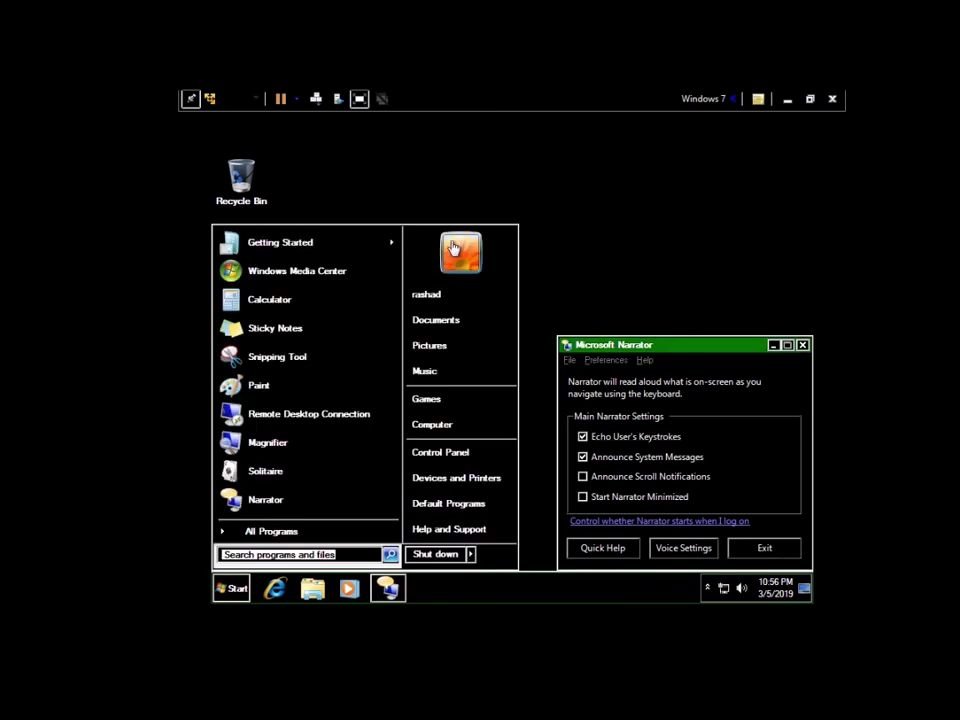
pyautogui.press('Escape')
pyautogui.press('Tab')
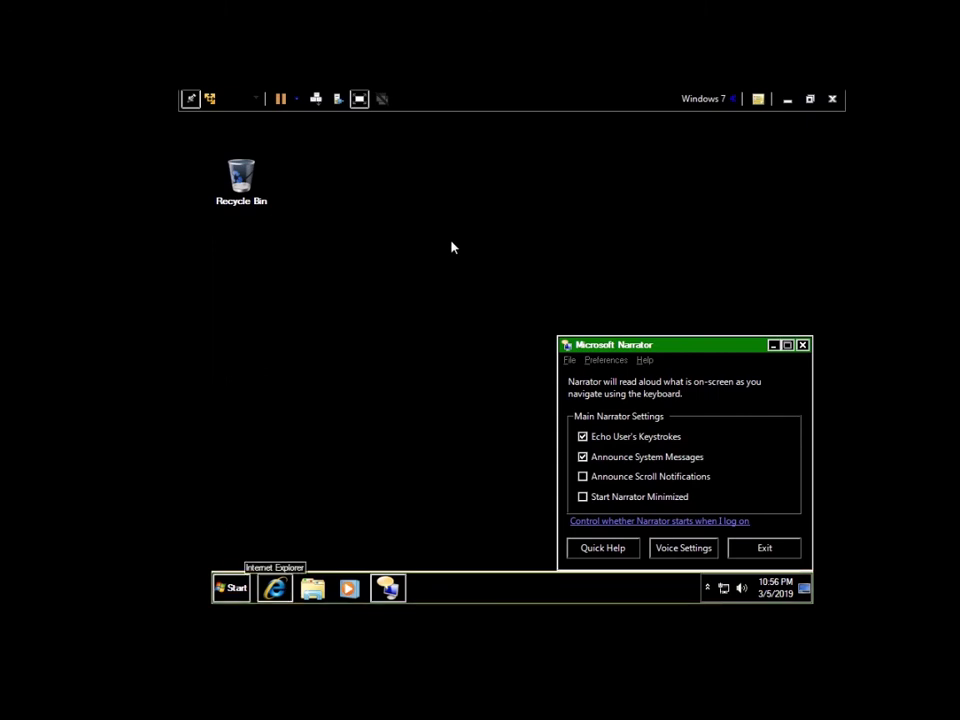
pyautogui.press('Tab')
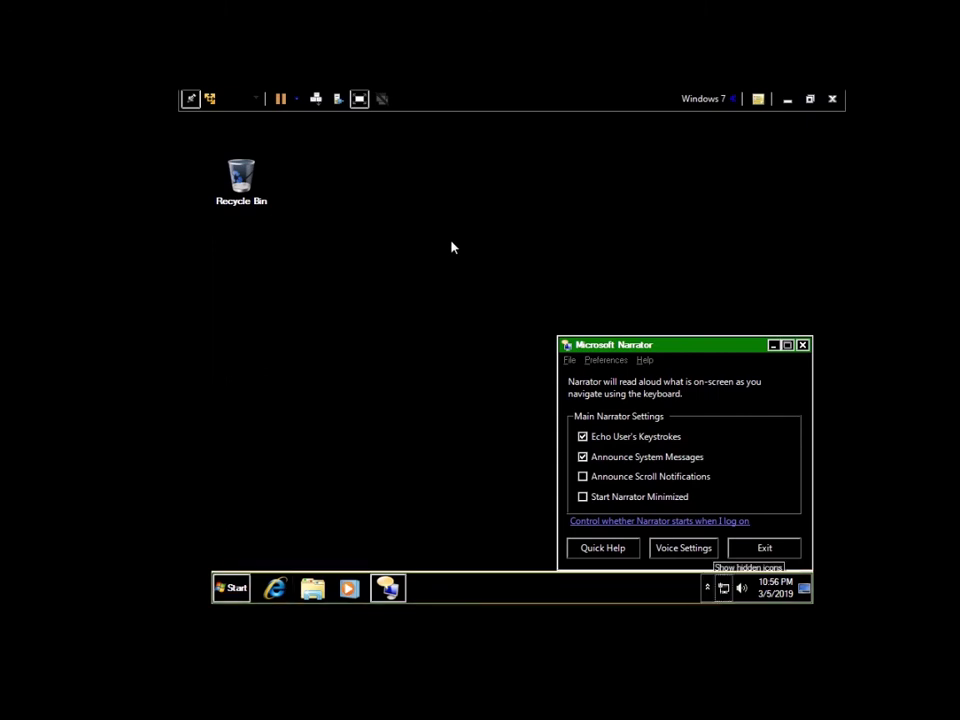
pyautogui.press('Tab')
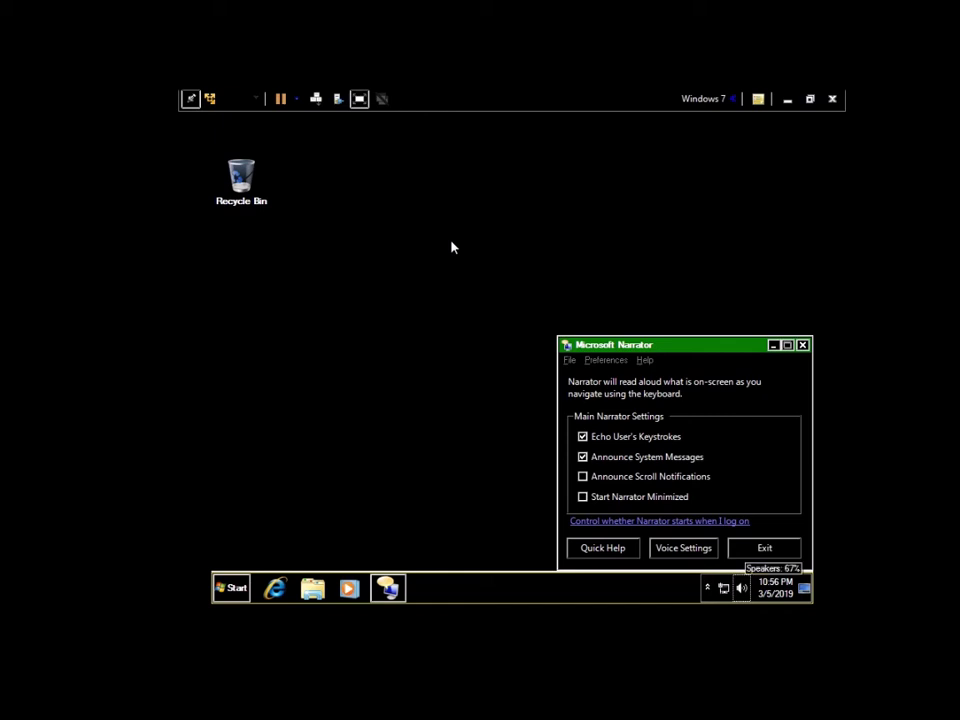
pyautogui.press('Return')
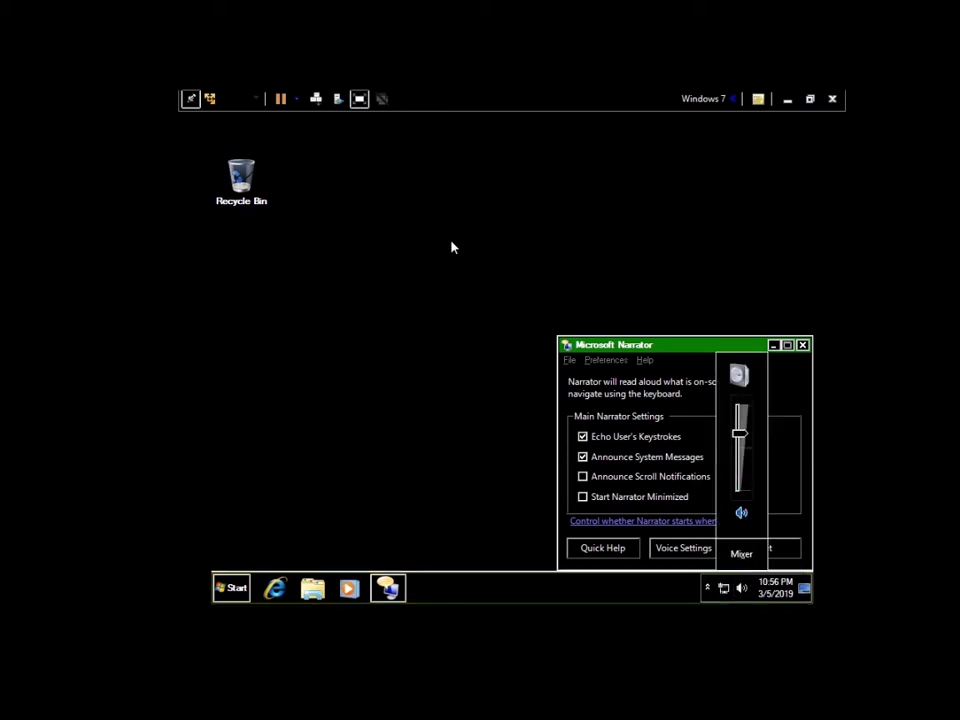
pyautogui.press('Escape')
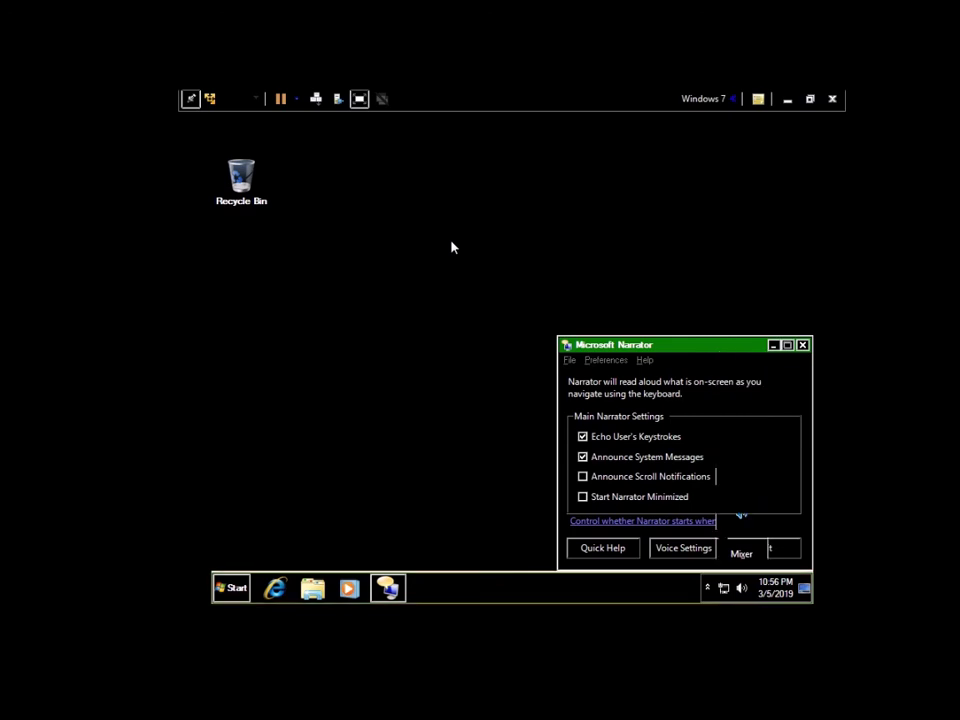
# Step: Move keyboard focus to the network status indicator, then back to the taskbar's start
pyautogui.press('super')
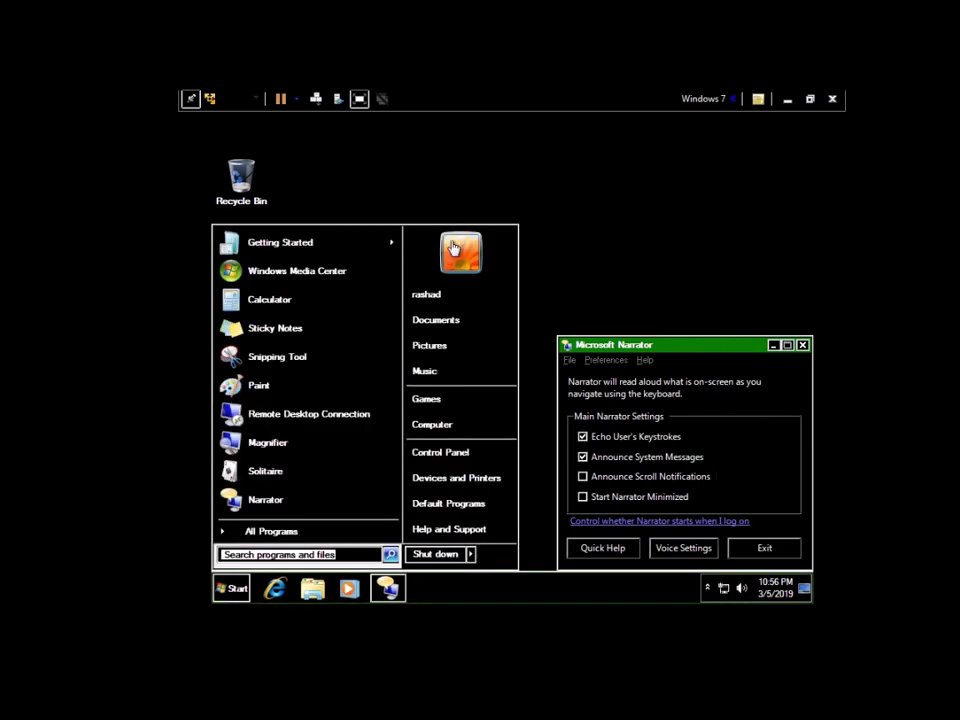
pyautogui.press('Escape')
pyautogui.press('Tab')
pyautogui.press('Right')
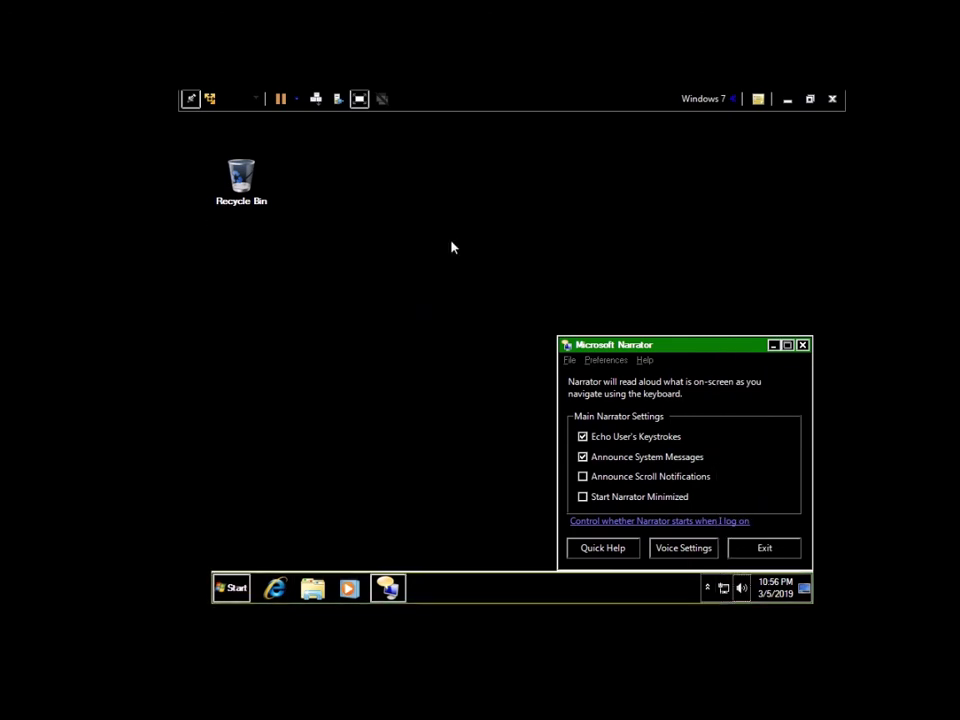
pyautogui.press('Tab')
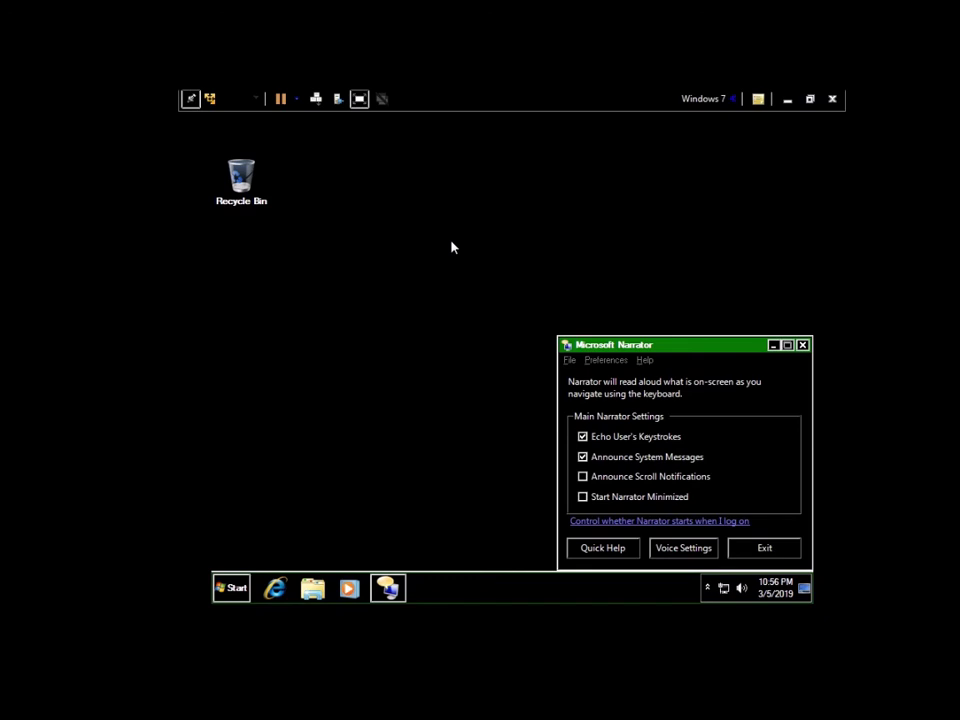
# Step: Open Computer from Start by keyboard, enter Local Disk (C:), then go back
pyautogui.press('super')
pyautogui.press('Right')
pyautogui.press('Down')
pyautogui.press('Down')
pyautogui.press('Down')
pyautogui.press('Down')
pyautogui.press('Down')
pyautogui.press('Return')
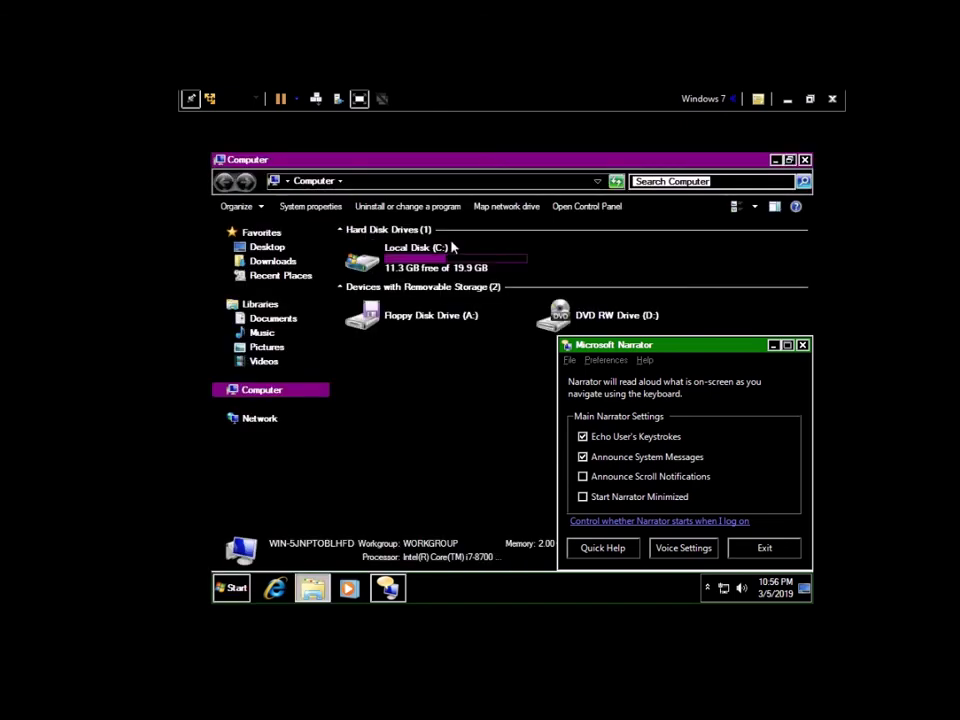
pyautogui.press('Down')
pyautogui.press('Return')
pyautogui.press('Down')
pyautogui.press('Down')
pyautogui.press('BackSpace')
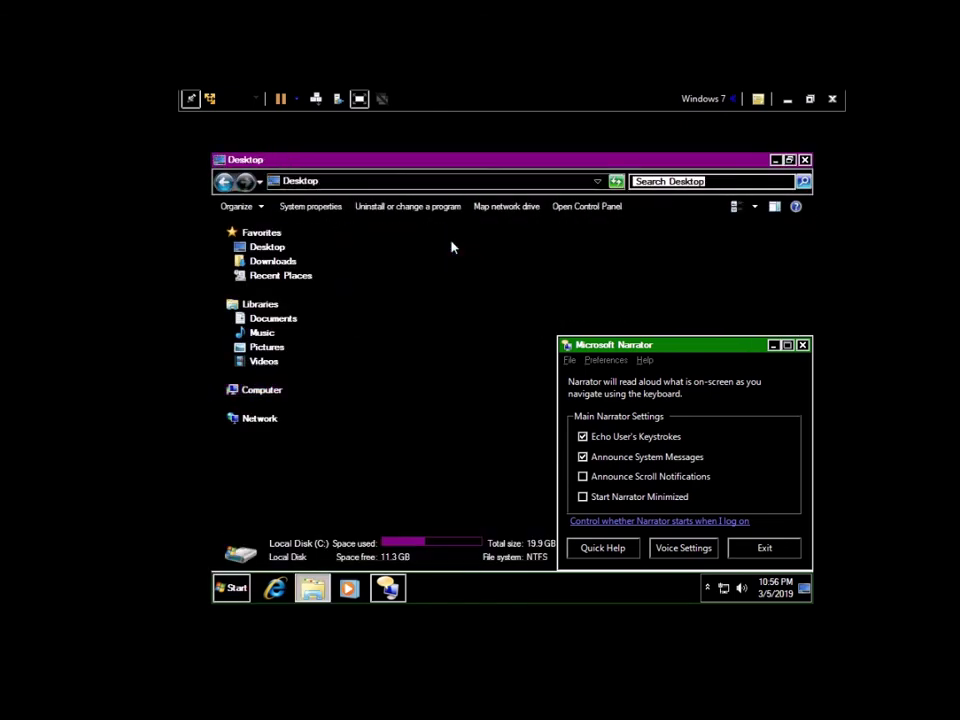
# Step: Close Explorer with Alt+F4, cancel the shutdown prompt, and exit Narrator
pyautogui.hotkey('alt', 'F4')
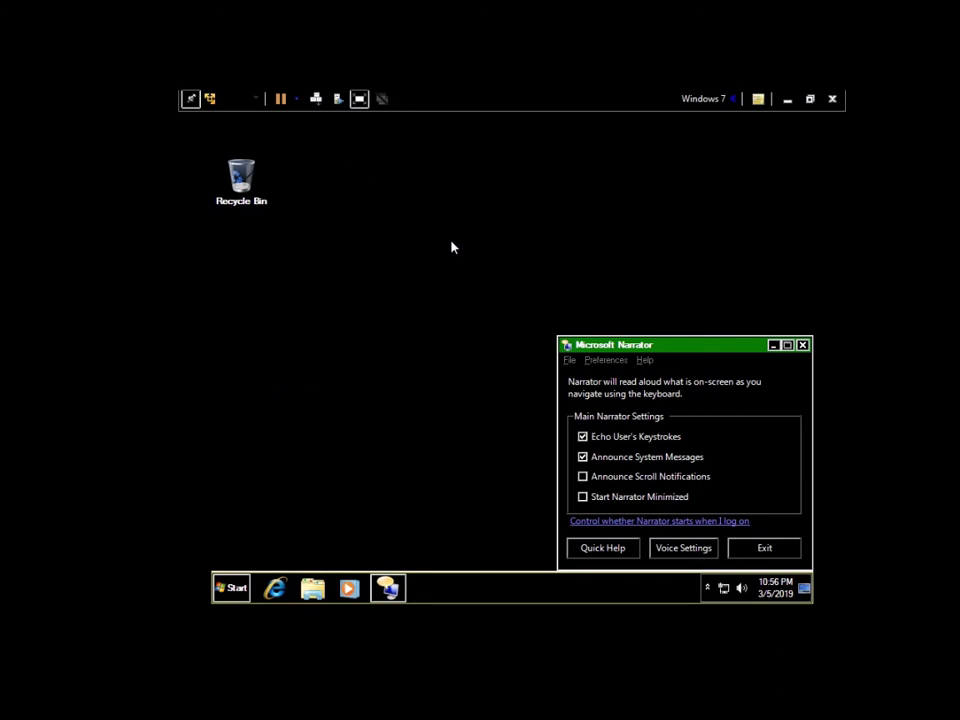
pyautogui.hotkey('alt', 'F4')
pyautogui.press('Escape')
pyautogui.hotkey('alt', 'F4')
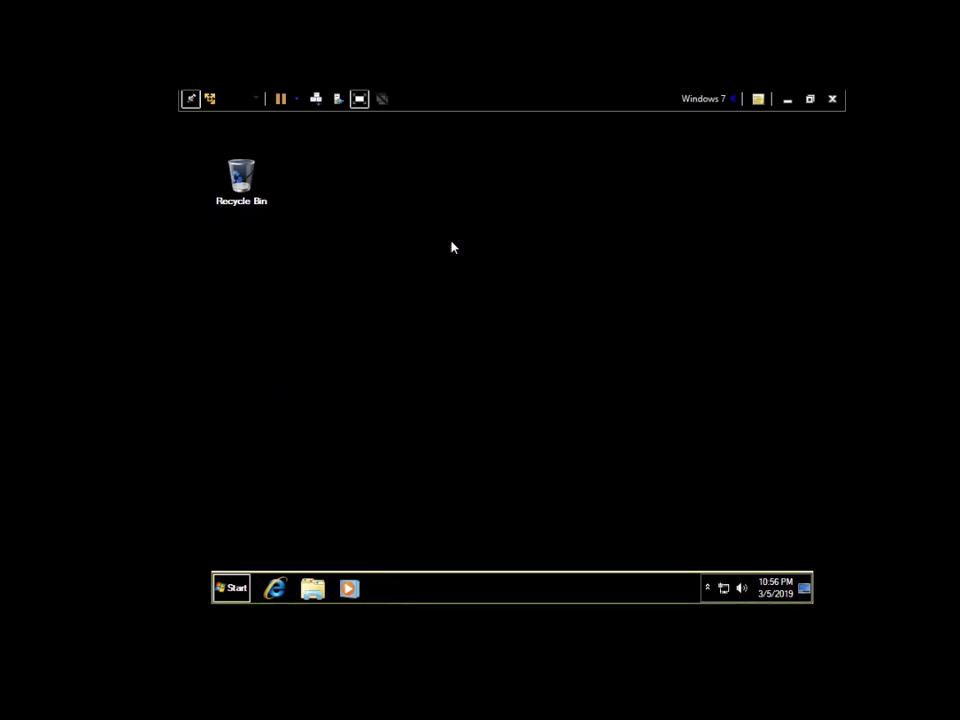
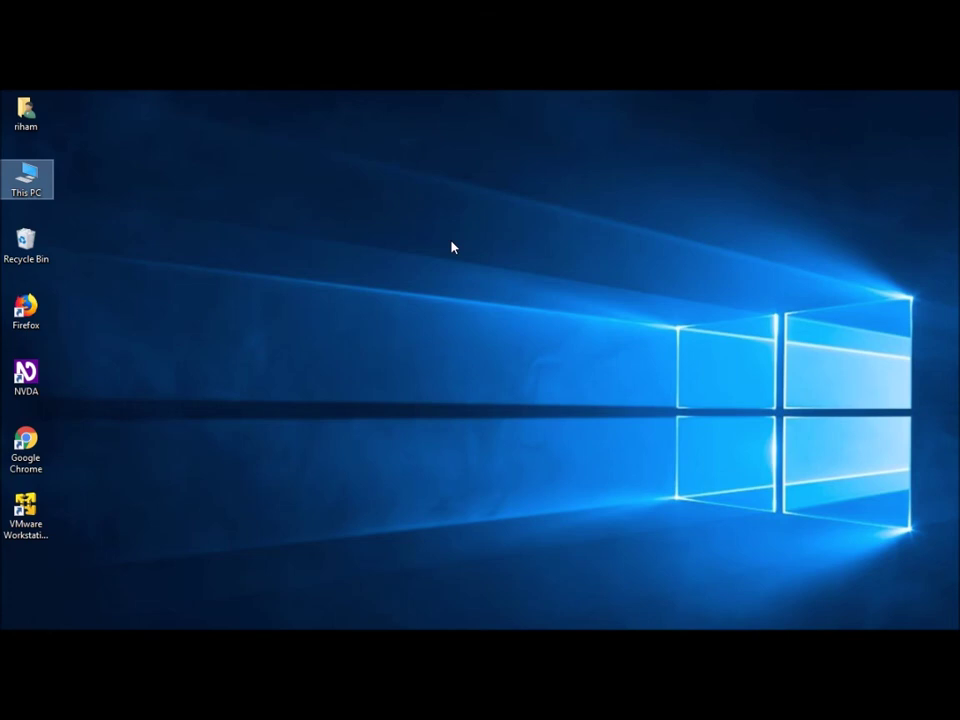
# Step: Launch VMware Workstation 12 Player maximized and select the Windows 7 virtual machine
pyautogui.press('Down')
pyautogui.press('Down')
pyautogui.press('Down')
pyautogui.press('Down')
pyautogui.press('Down')
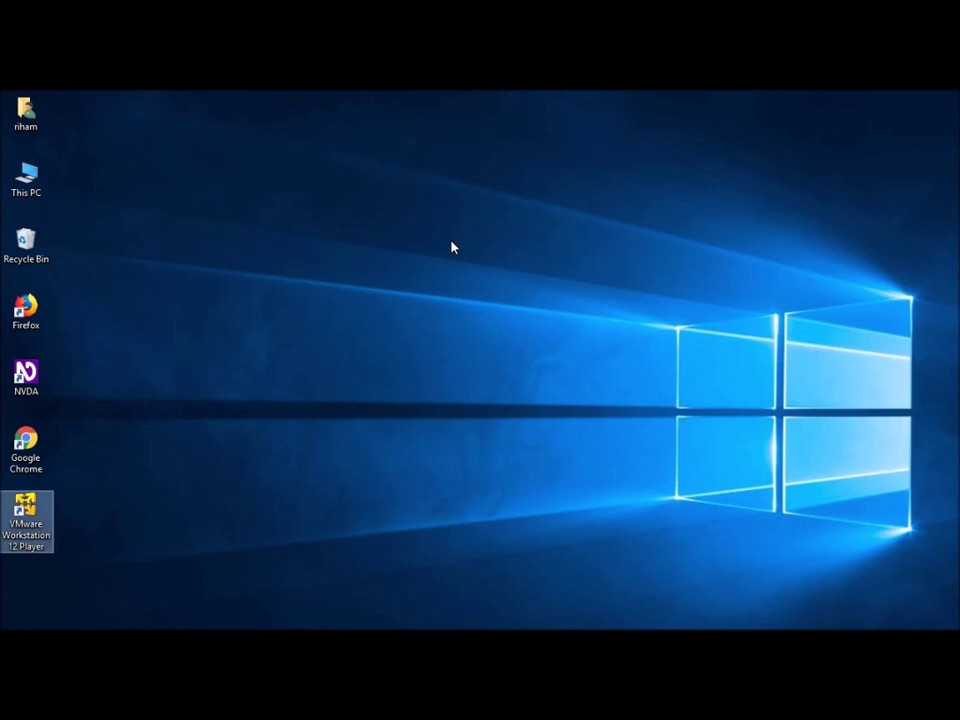
pyautogui.press('Return')
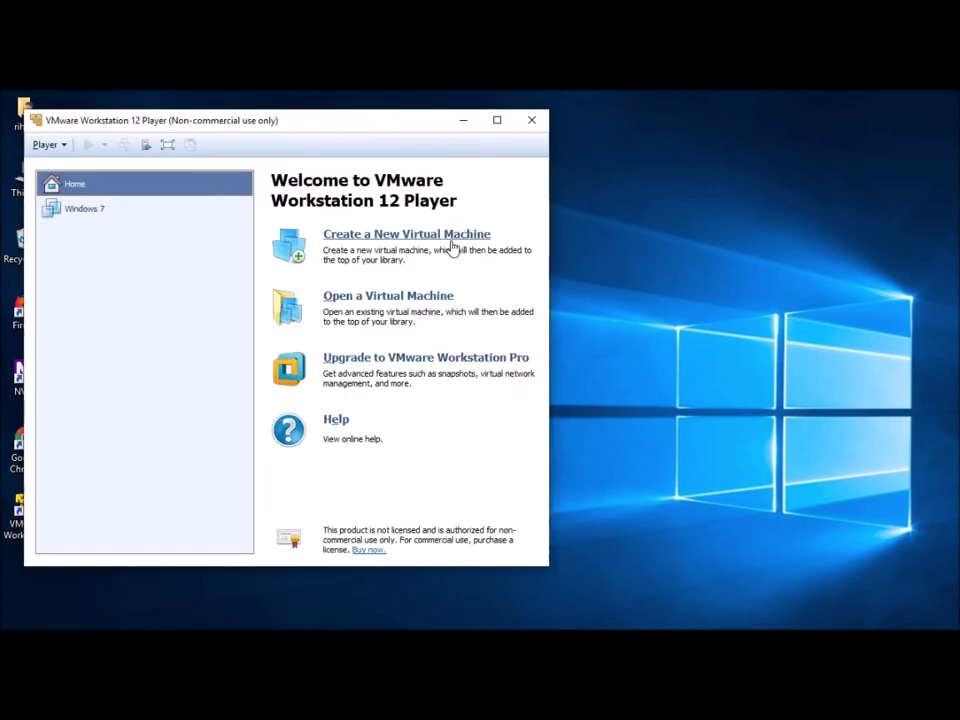
pyautogui.press('super+Up')
pyautogui.press('Down')
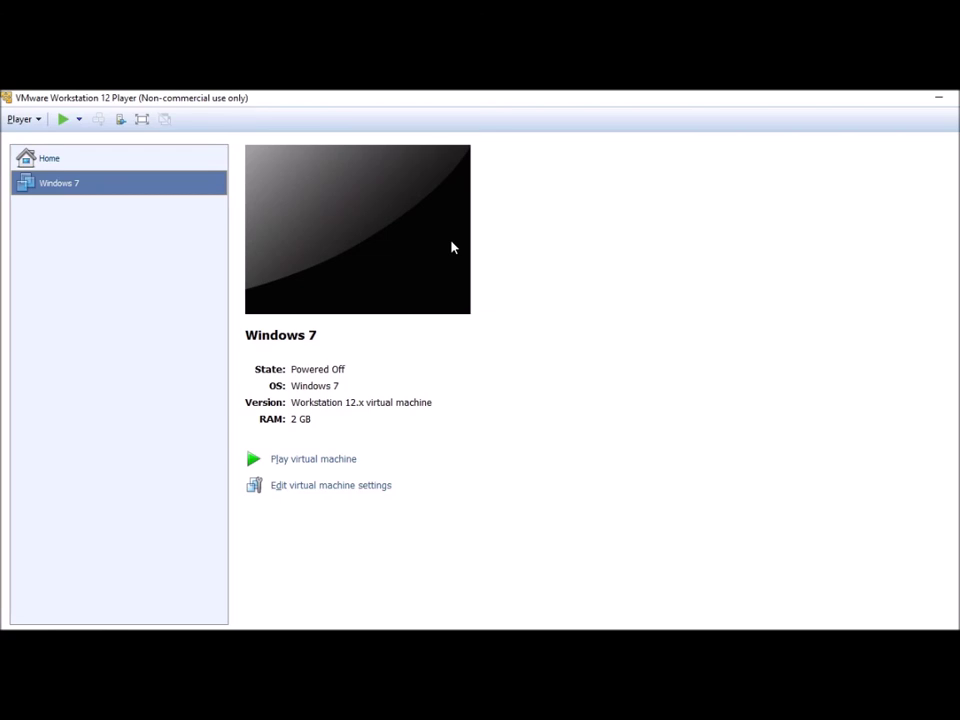
# Step: Delete the Windows 7 virtual machine from disk and confirm the irreversible deletion
pyautogui.press('Delete')
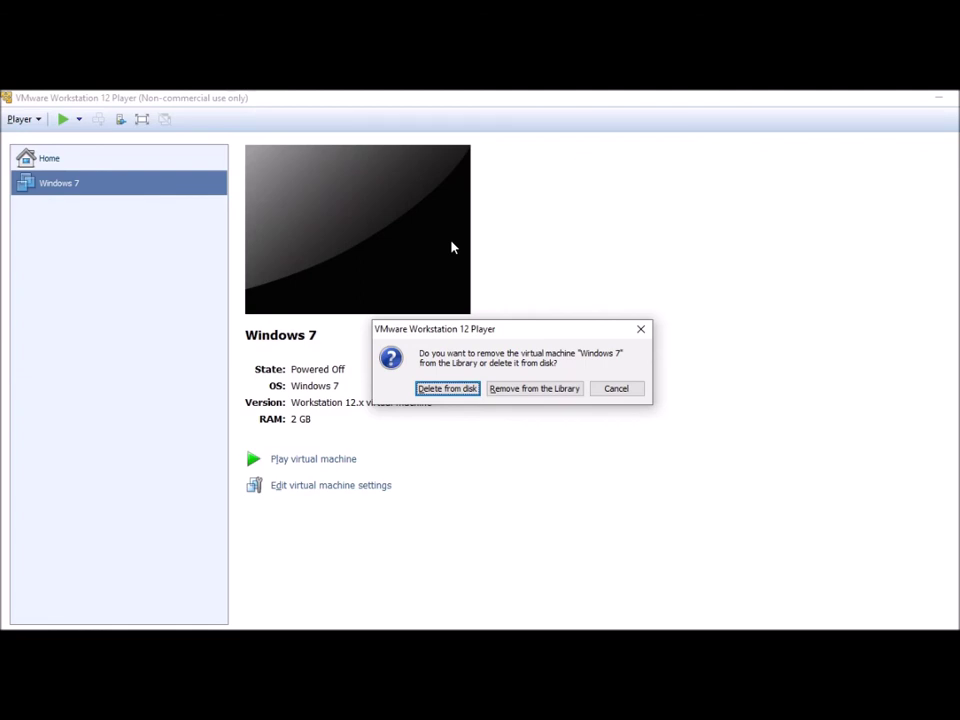
pyautogui.press('Tab')
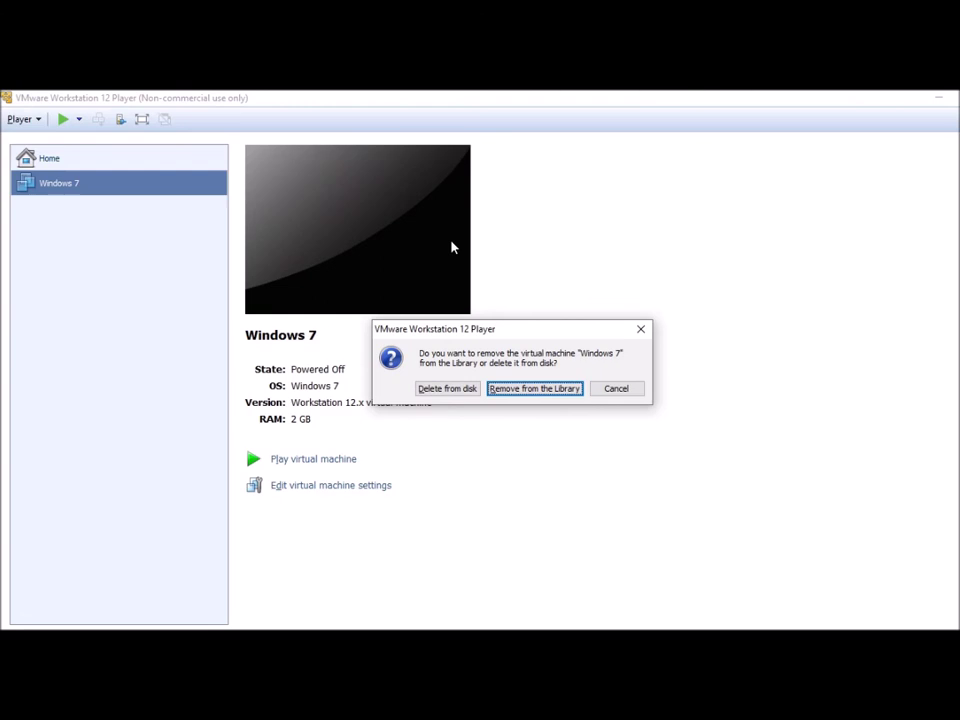
pyautogui.hotkey('shift', 'Tab')
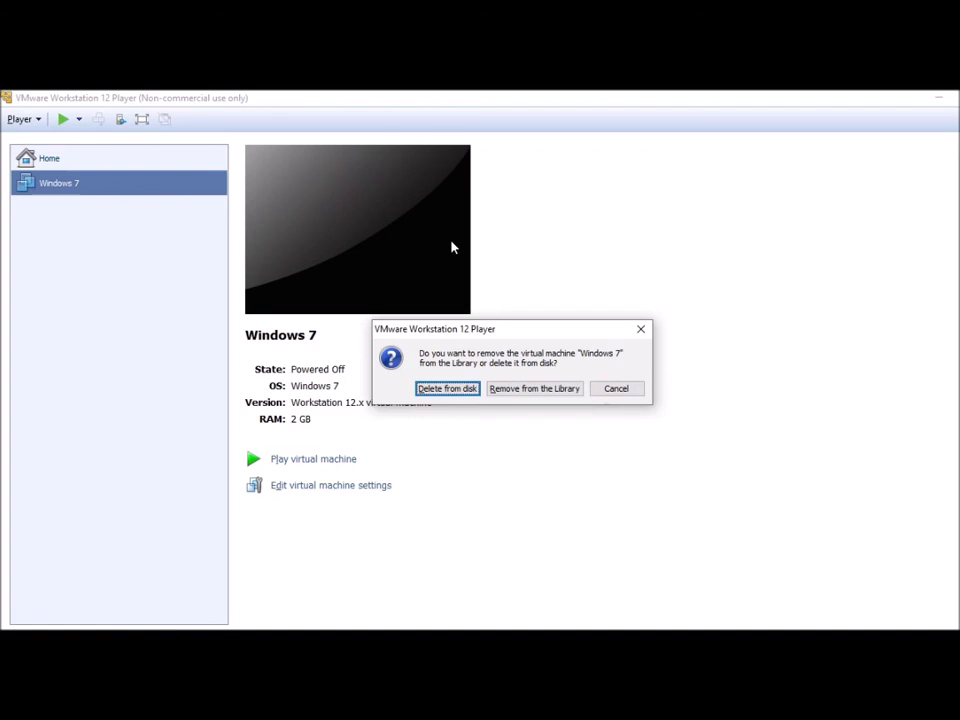
pyautogui.press('Return')
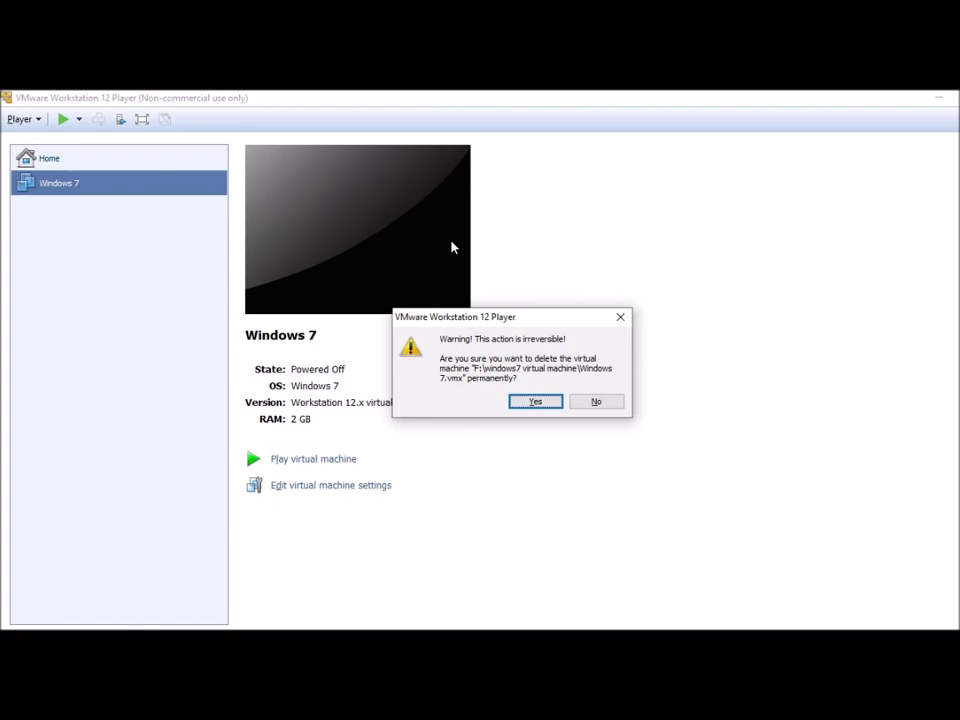
pyautogui.press('Return')
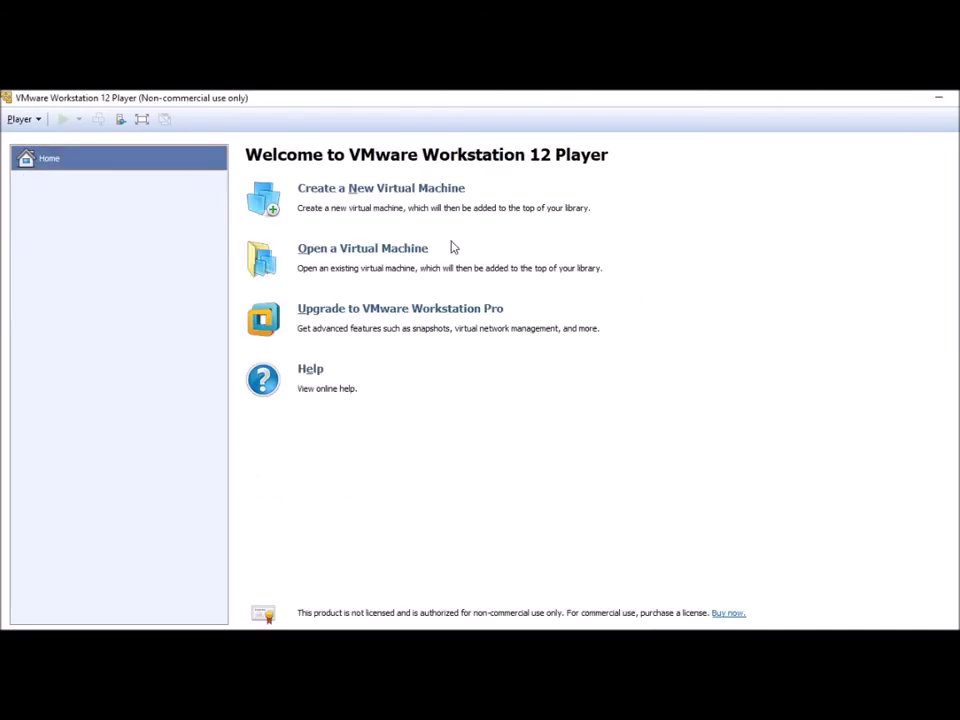
# Step: Exit VMware Workstation 12 Player from its Player menu
pyautogui.hotkey('alt', 'p')
pyautogui.press('Up')
pyautogui.press('Return')
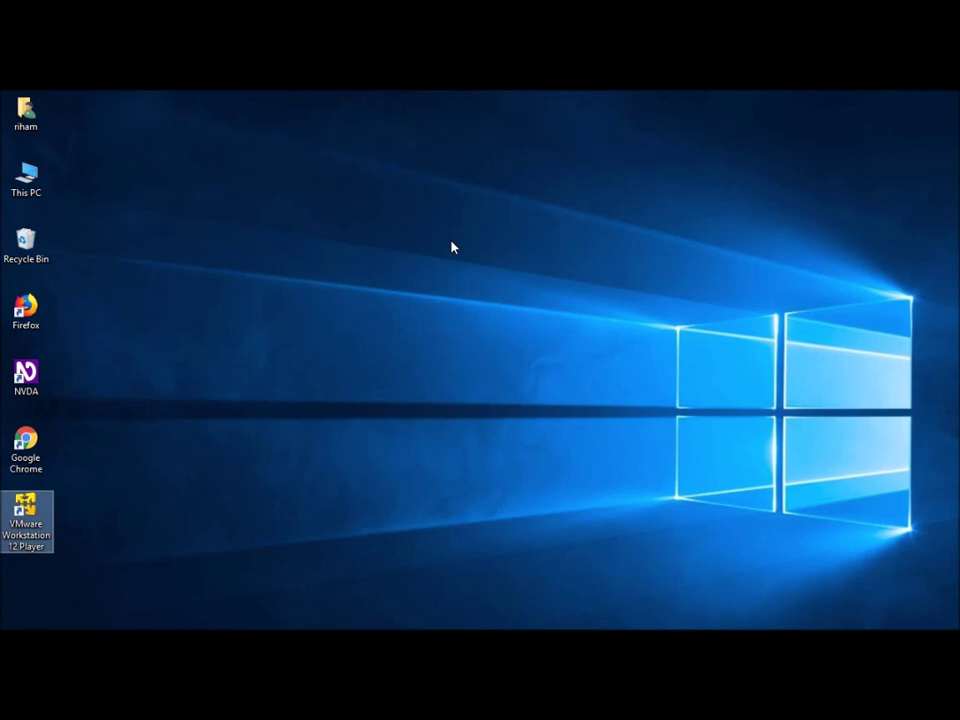
pyautogui.press('super+r')
# Step: Run appwiz.cpl to open Programs and Features, correcting the mistyped command
pyautogui.write('app')
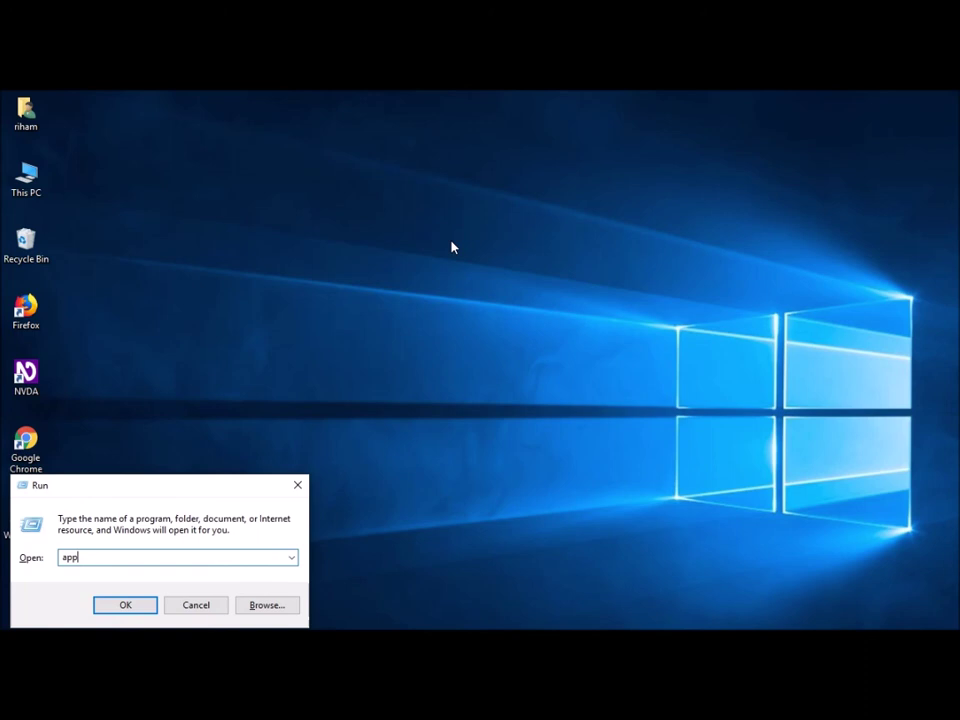
pyautogui.write('wiz.mpl')
pyautogui.press('Home')
pyautogui.press('Right')
pyautogui.press('Right')
pyautogui.press('Right')
pyautogui.press('Right')
pyautogui.press('Right')
pyautogui.press('Right')
pyautogui.press('Right')
pyautogui.press('BackSpace')
pyautogui.write('c')
pyautogui.press('Return')
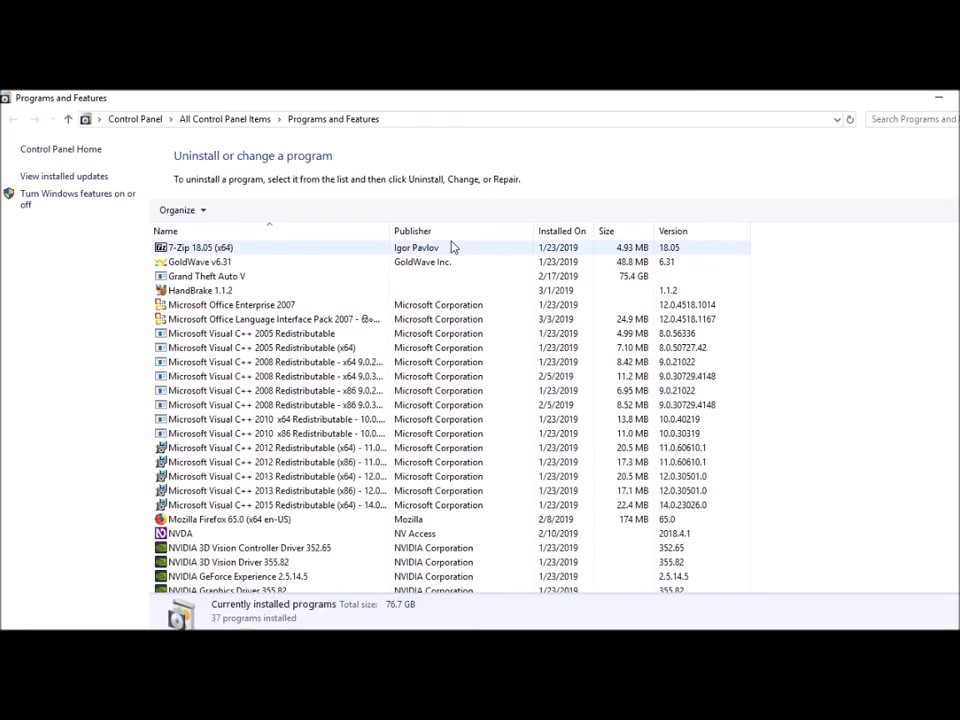
# Step: Select VMware Workstation 12 Player in the program list and start its uninstall
pyautogui.press('v')
pyautogui.press('m')
pyautogui.press('Return')
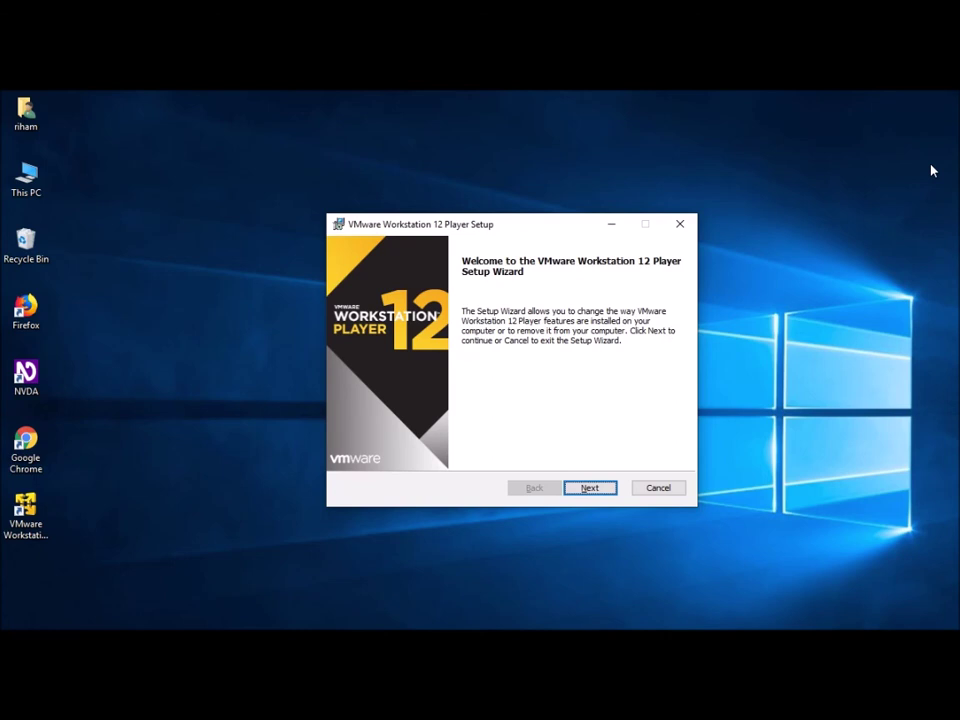
# Step: Move past the setup wizard's welcome page and choose Remove
pyautogui.press('Return')
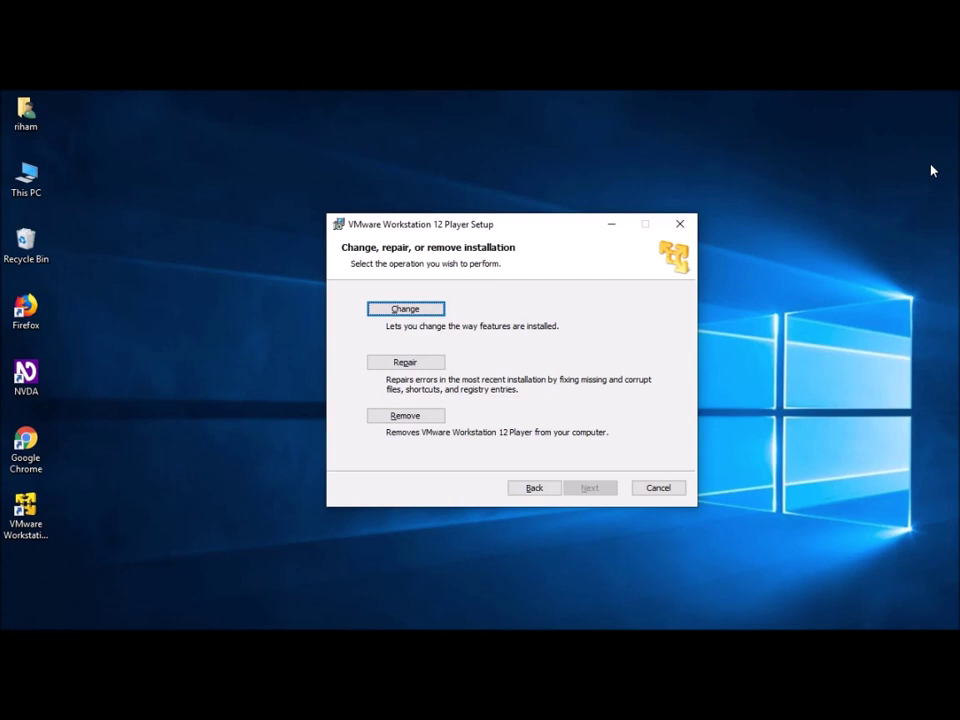
pyautogui.press('Tab')
pyautogui.press('Tab')
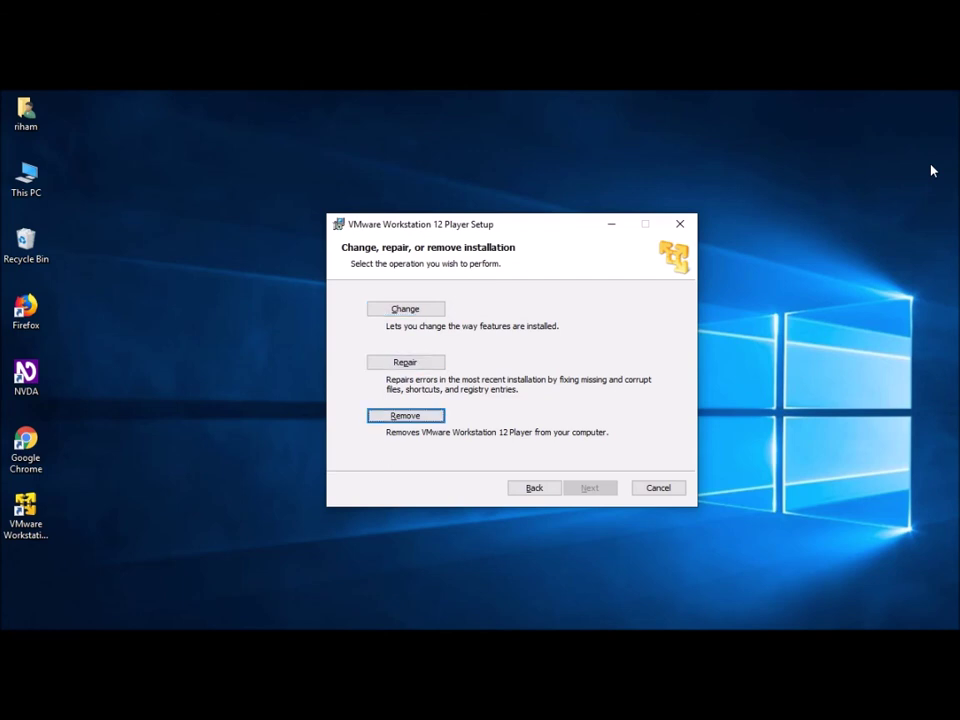
pyautogui.press('Return')
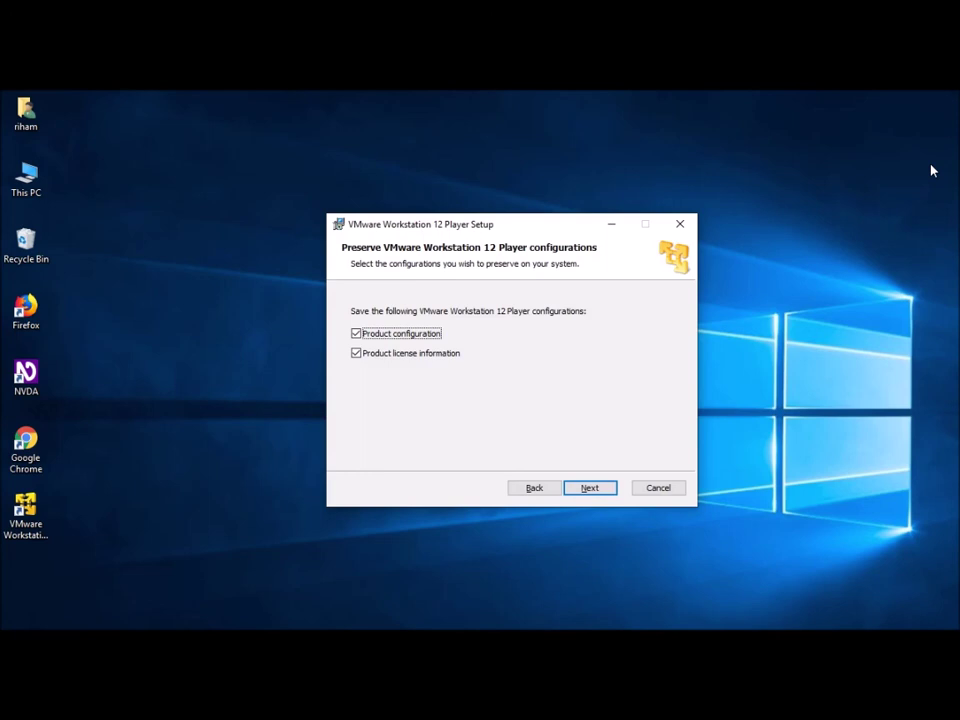
# Step: Uncheck Product configuration and Product license information, then proceed to removal
pyautogui.hotkey('shift', 'Tab')
pyautogui.press('Tab')
pyautogui.press('space')
pyautogui.press('Tab')
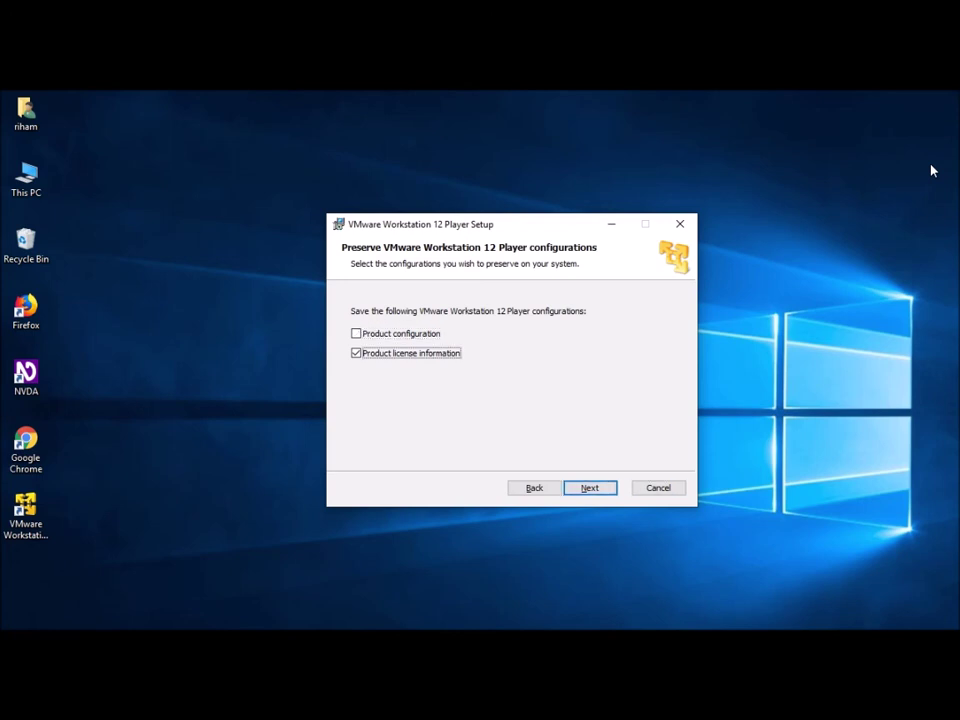
pyautogui.press('space')
pyautogui.press('Return')
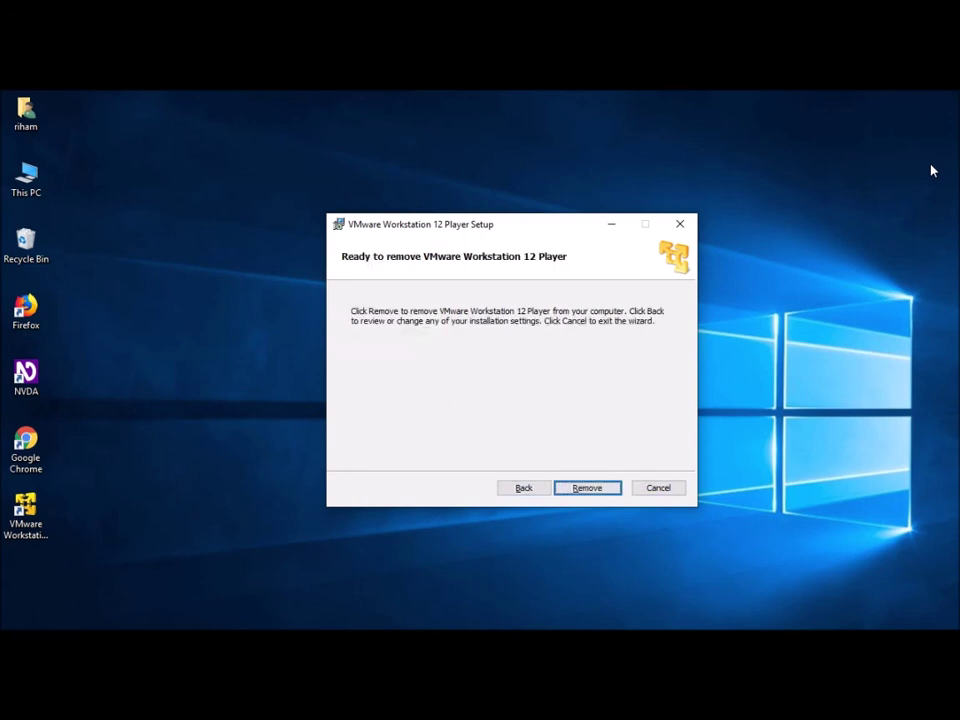
pyautogui.press('Return')
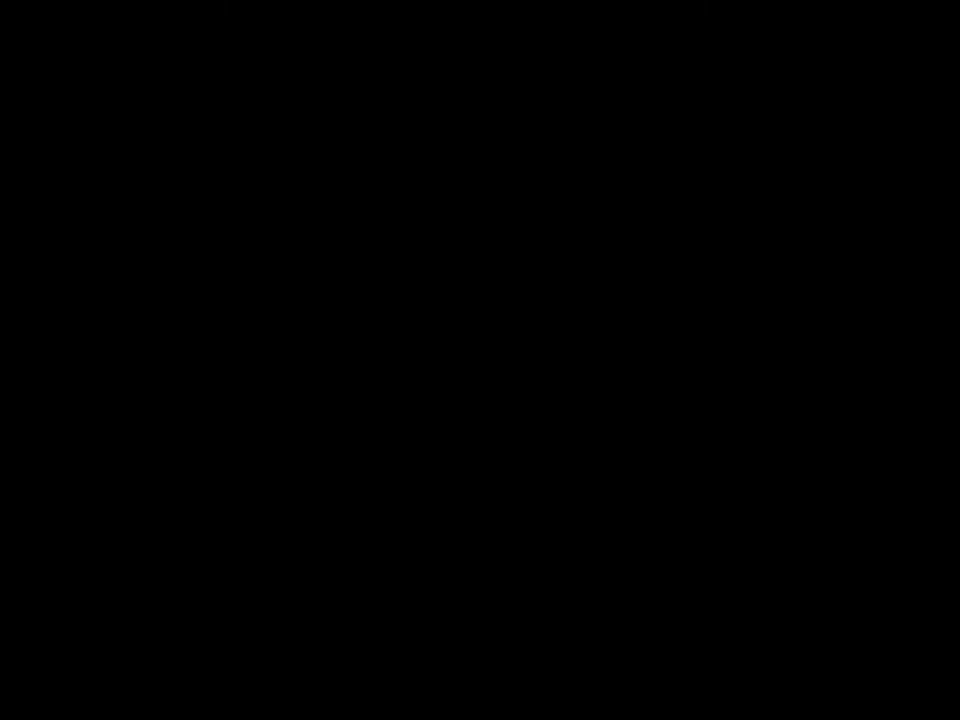
# Step: Approve the permission prompt and finish the uninstall once removal completes
pyautogui.hotkey('alt', 'y')
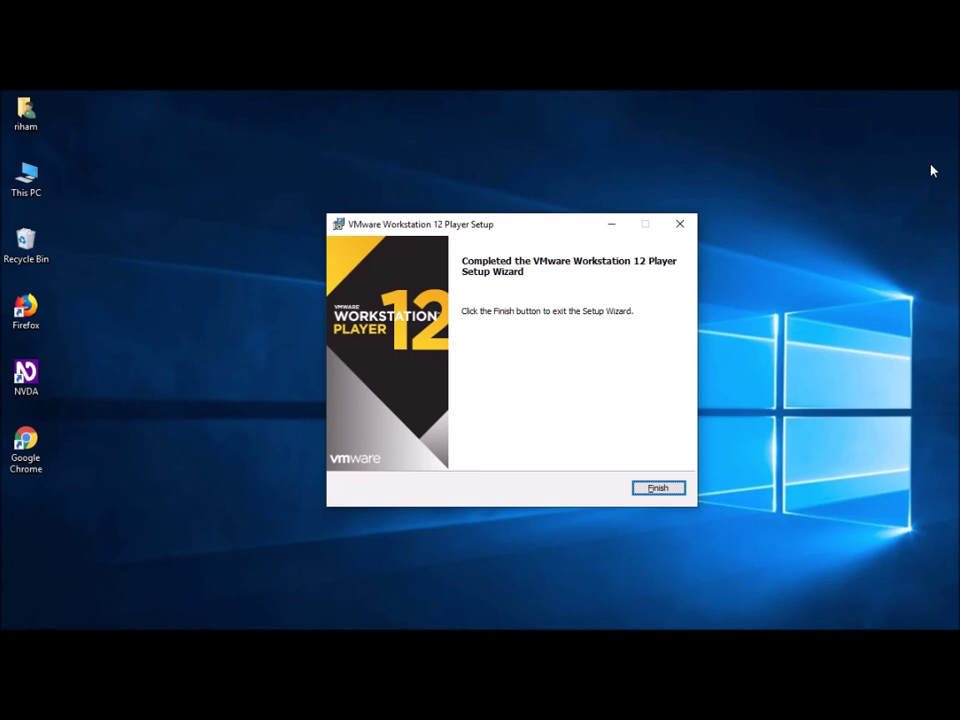
pyautogui.press('Return')
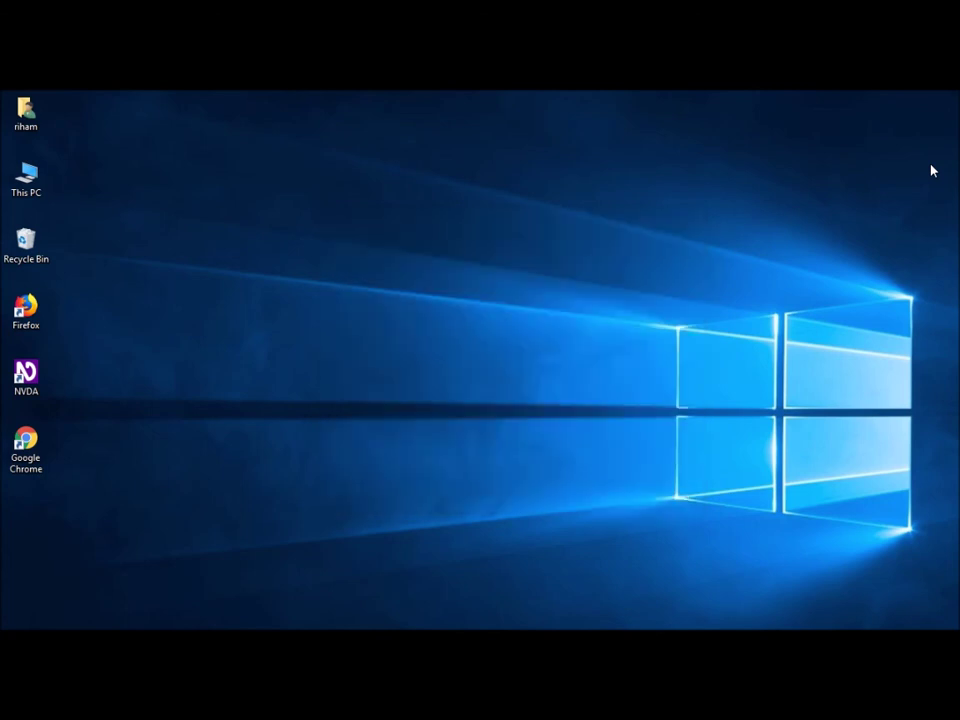